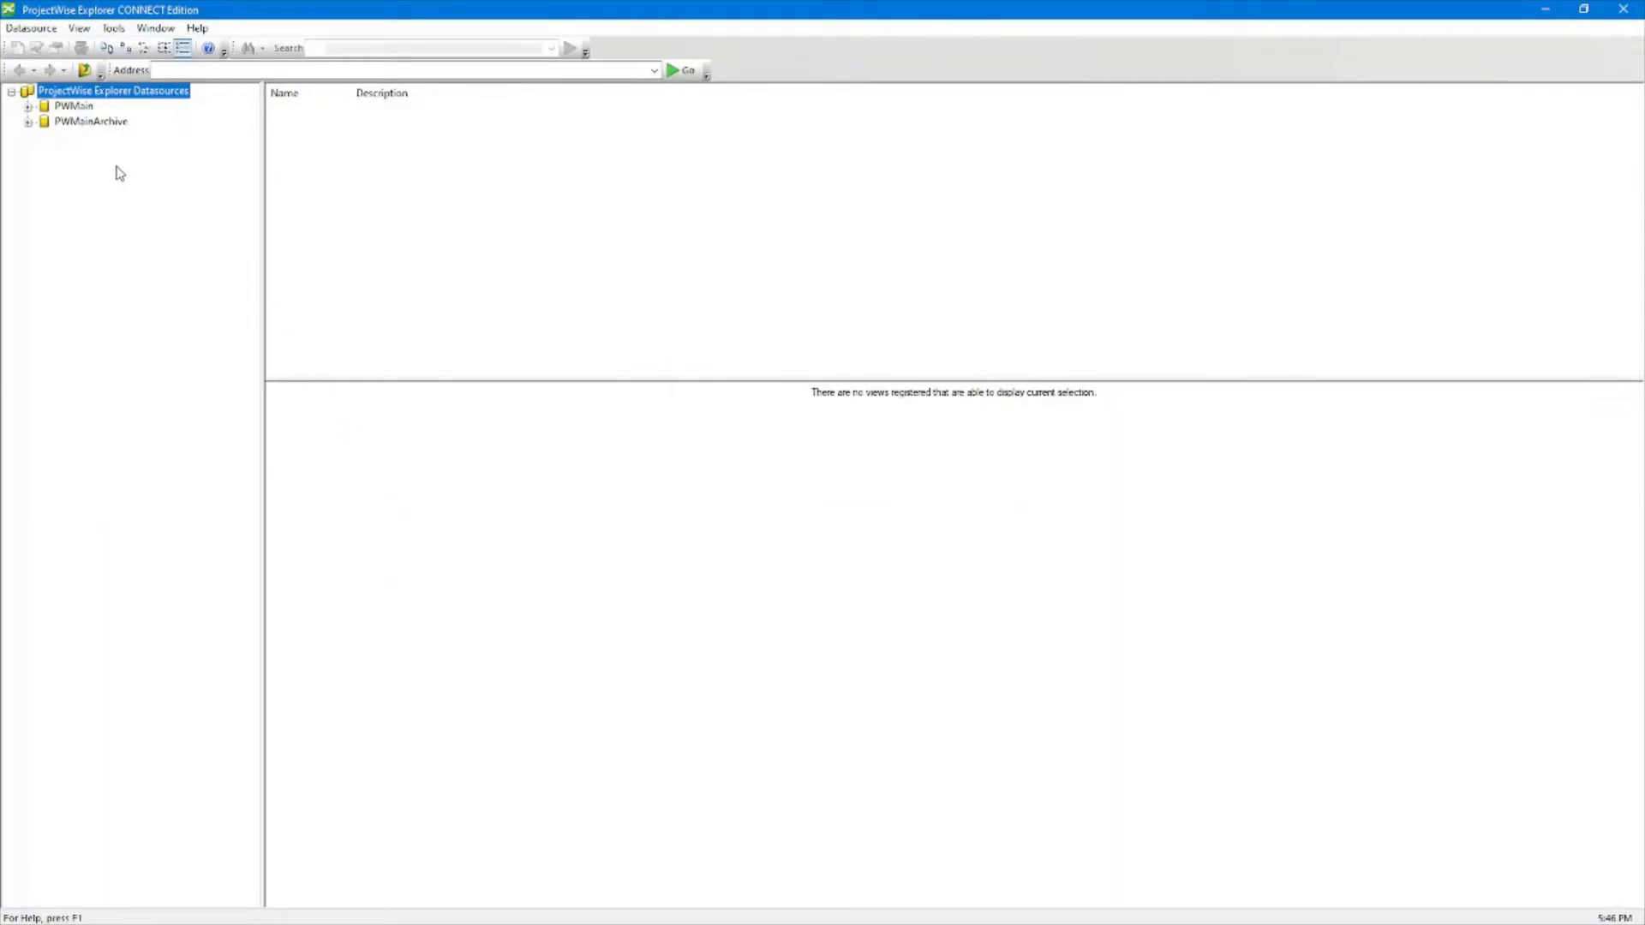
- Expand the PWMain datasource in the folder tree so its log-in prompt appears
click(28, 106)
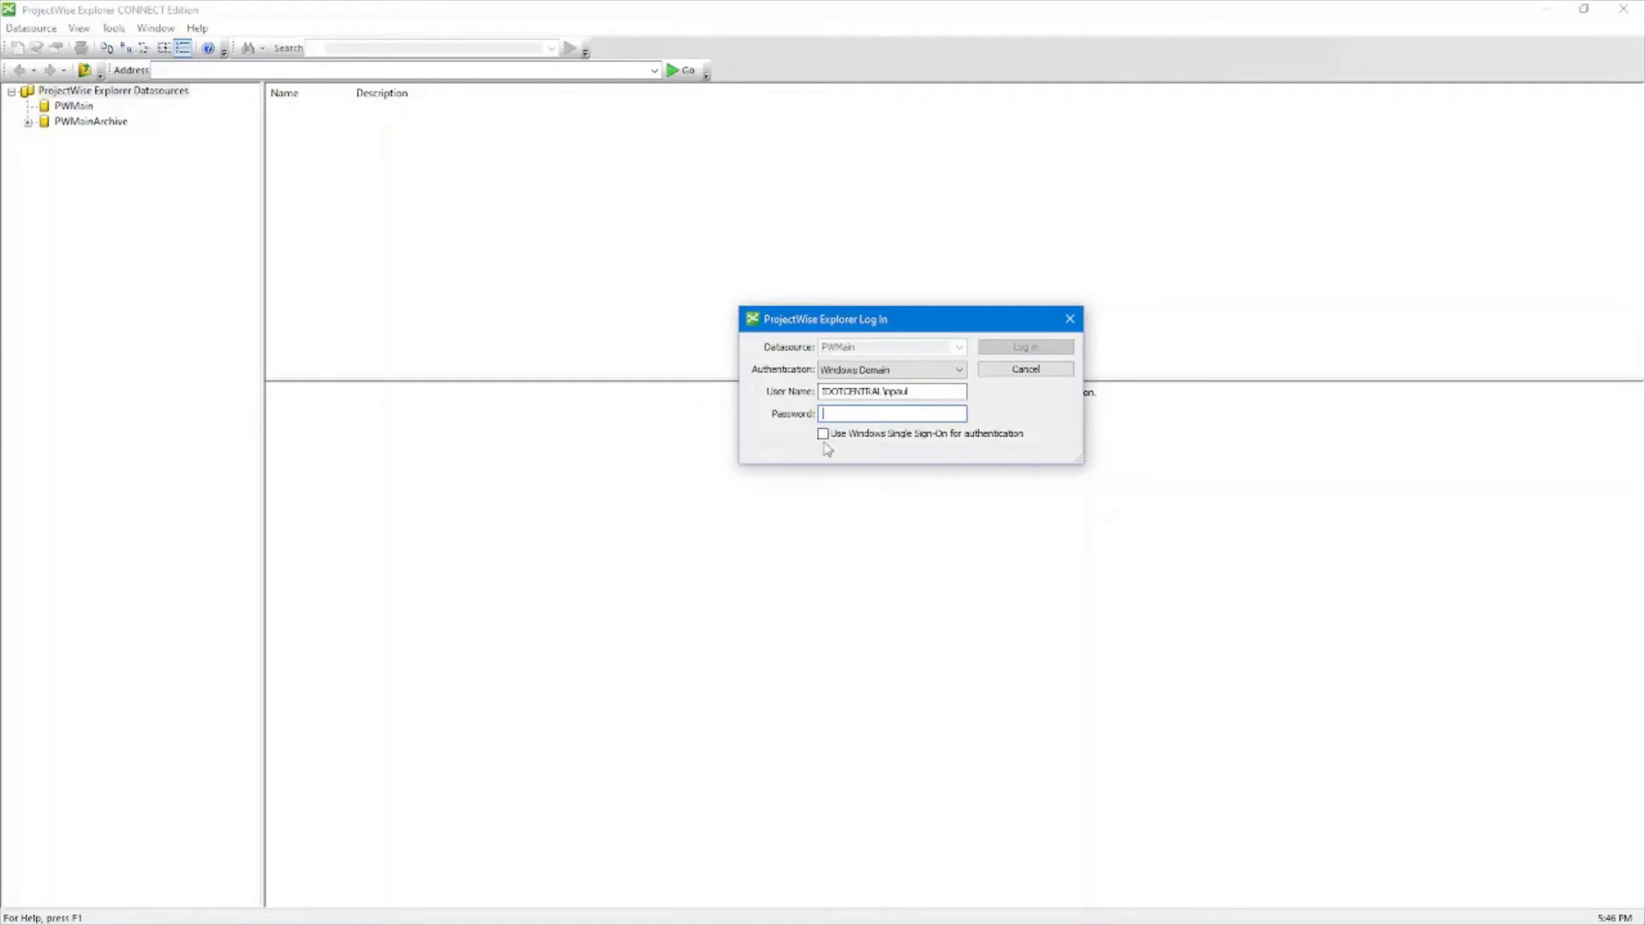
- Log in to PWMain using Windows Single Sign-On authentication
click(824, 434)
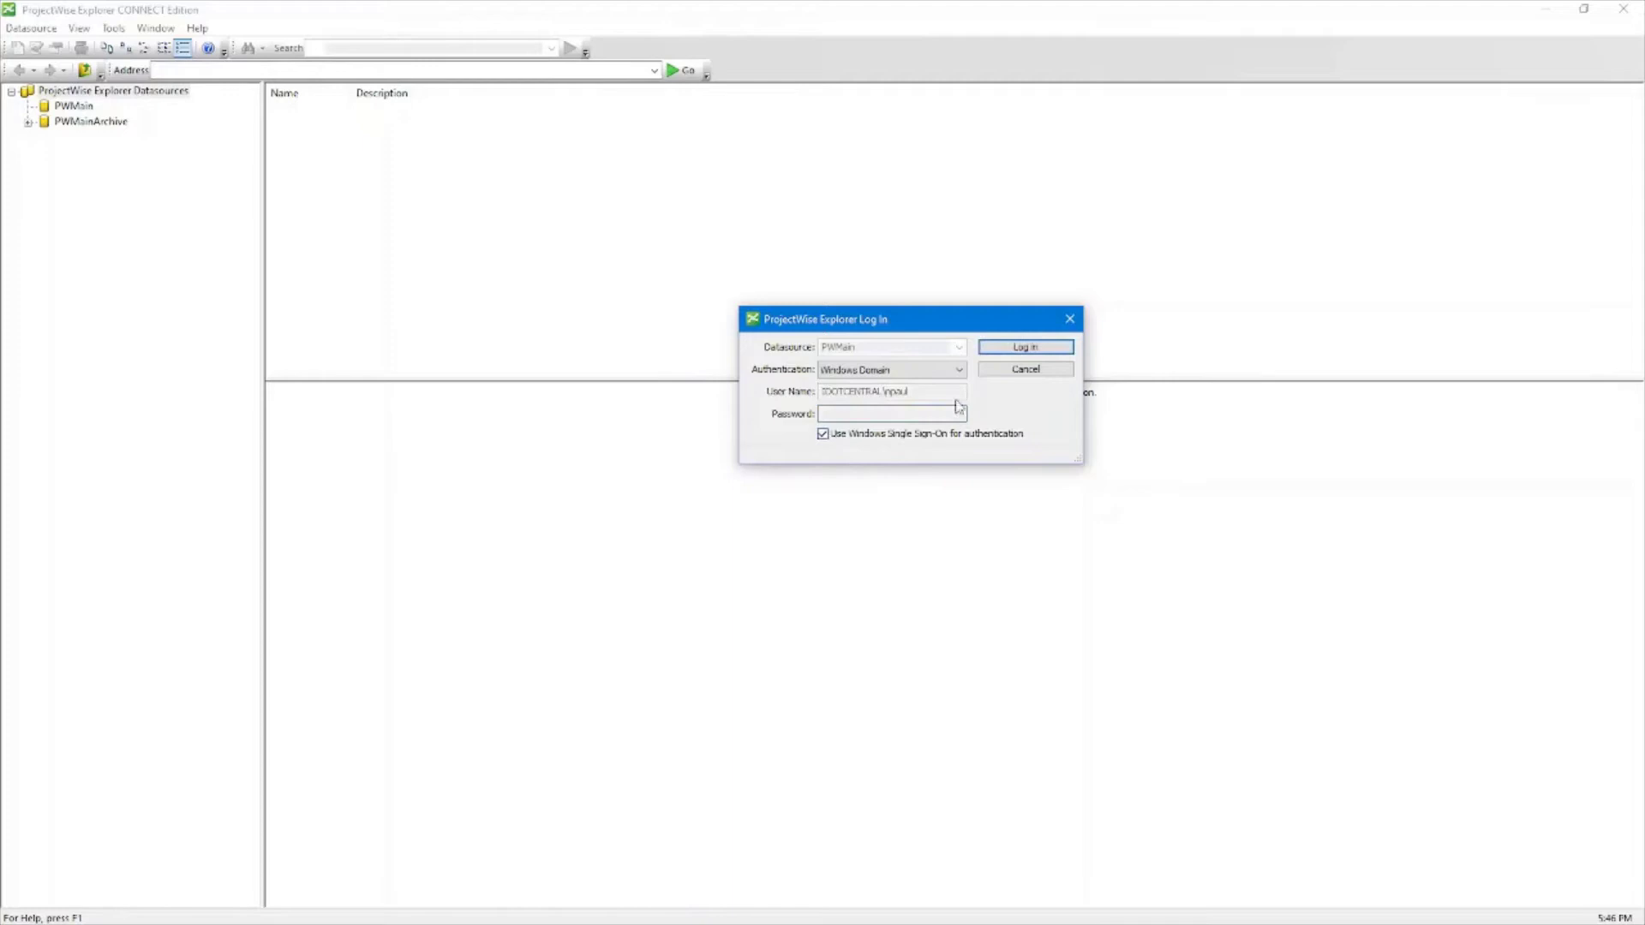
click(1010, 351)
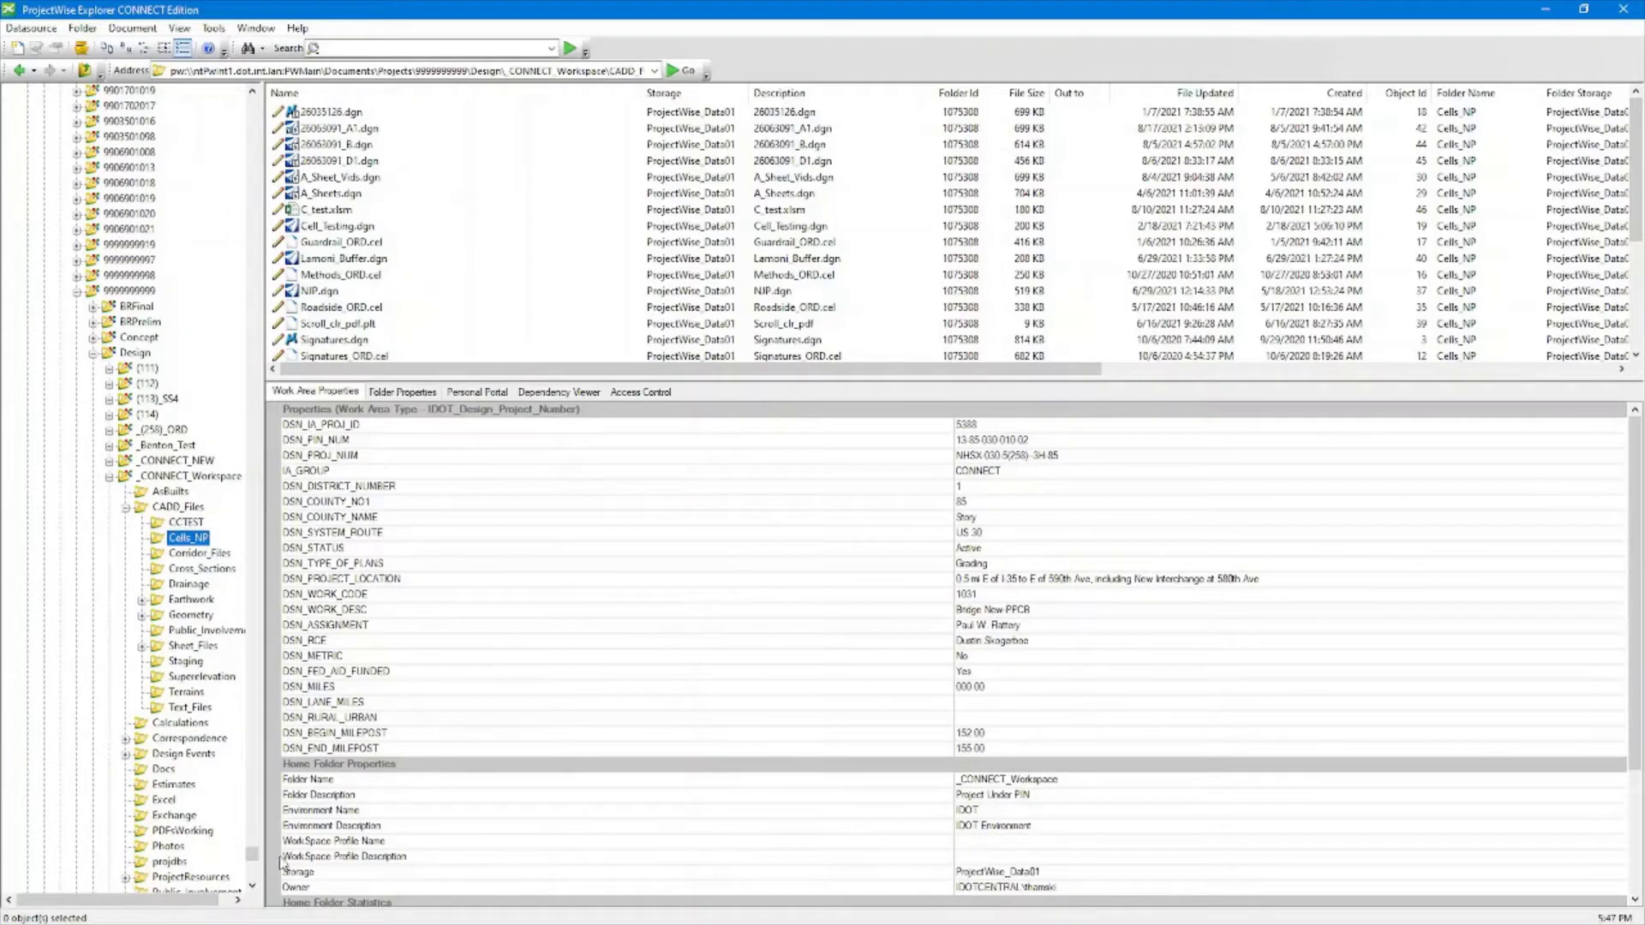
drag(256, 859, 253, 686)
click(129, 275)
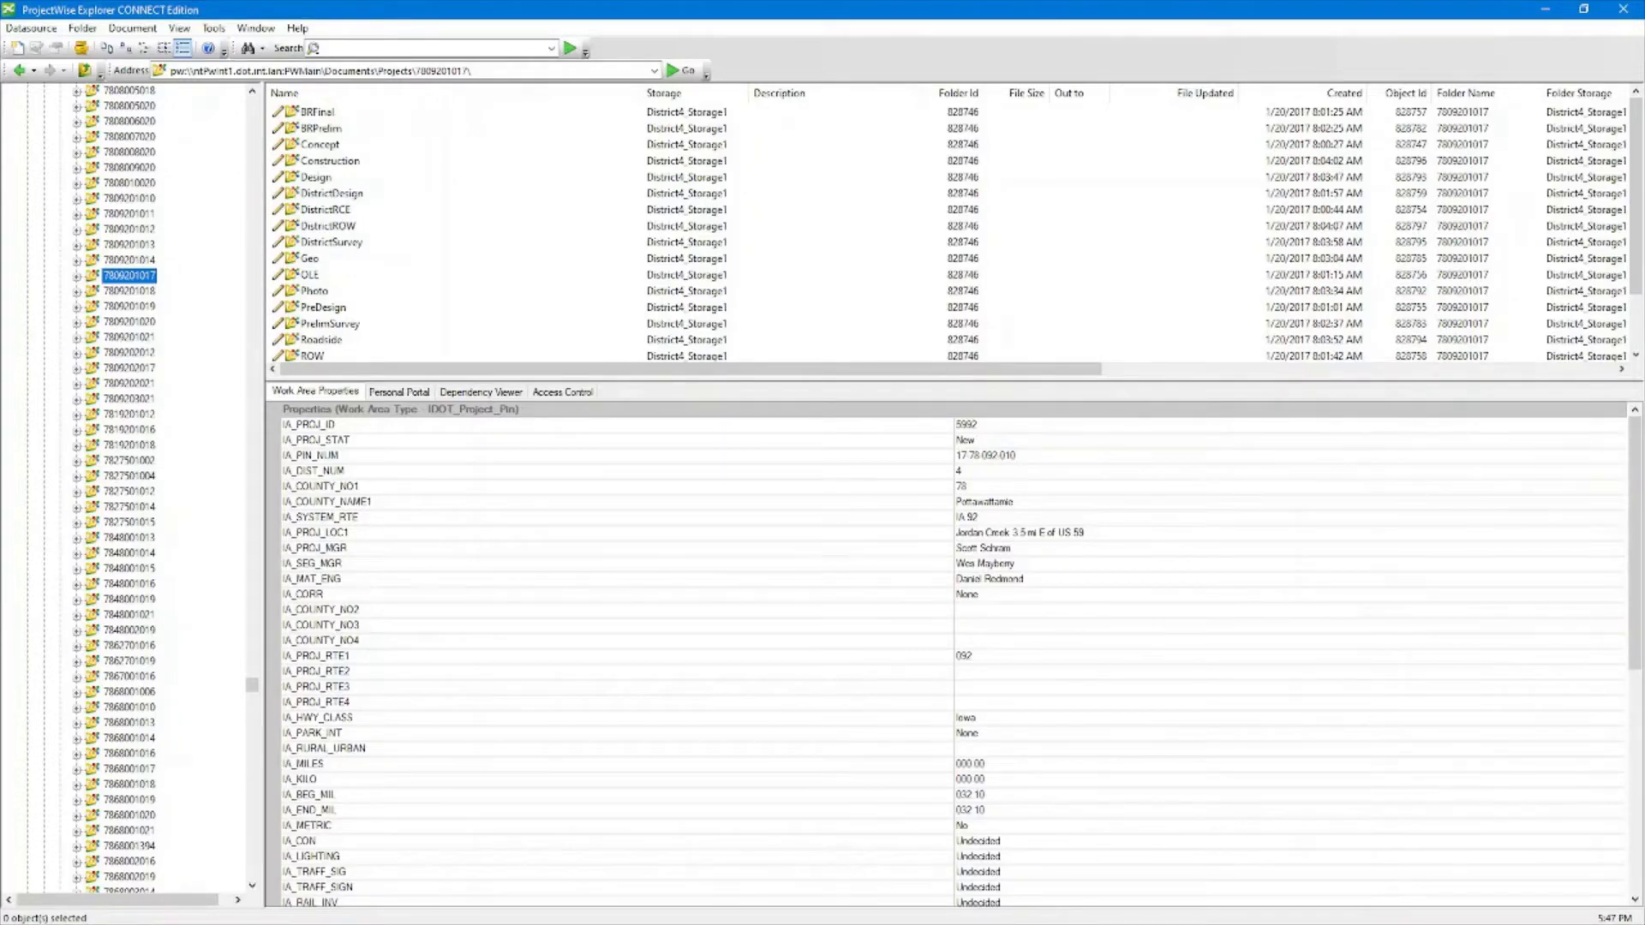
key(2)
key(6)
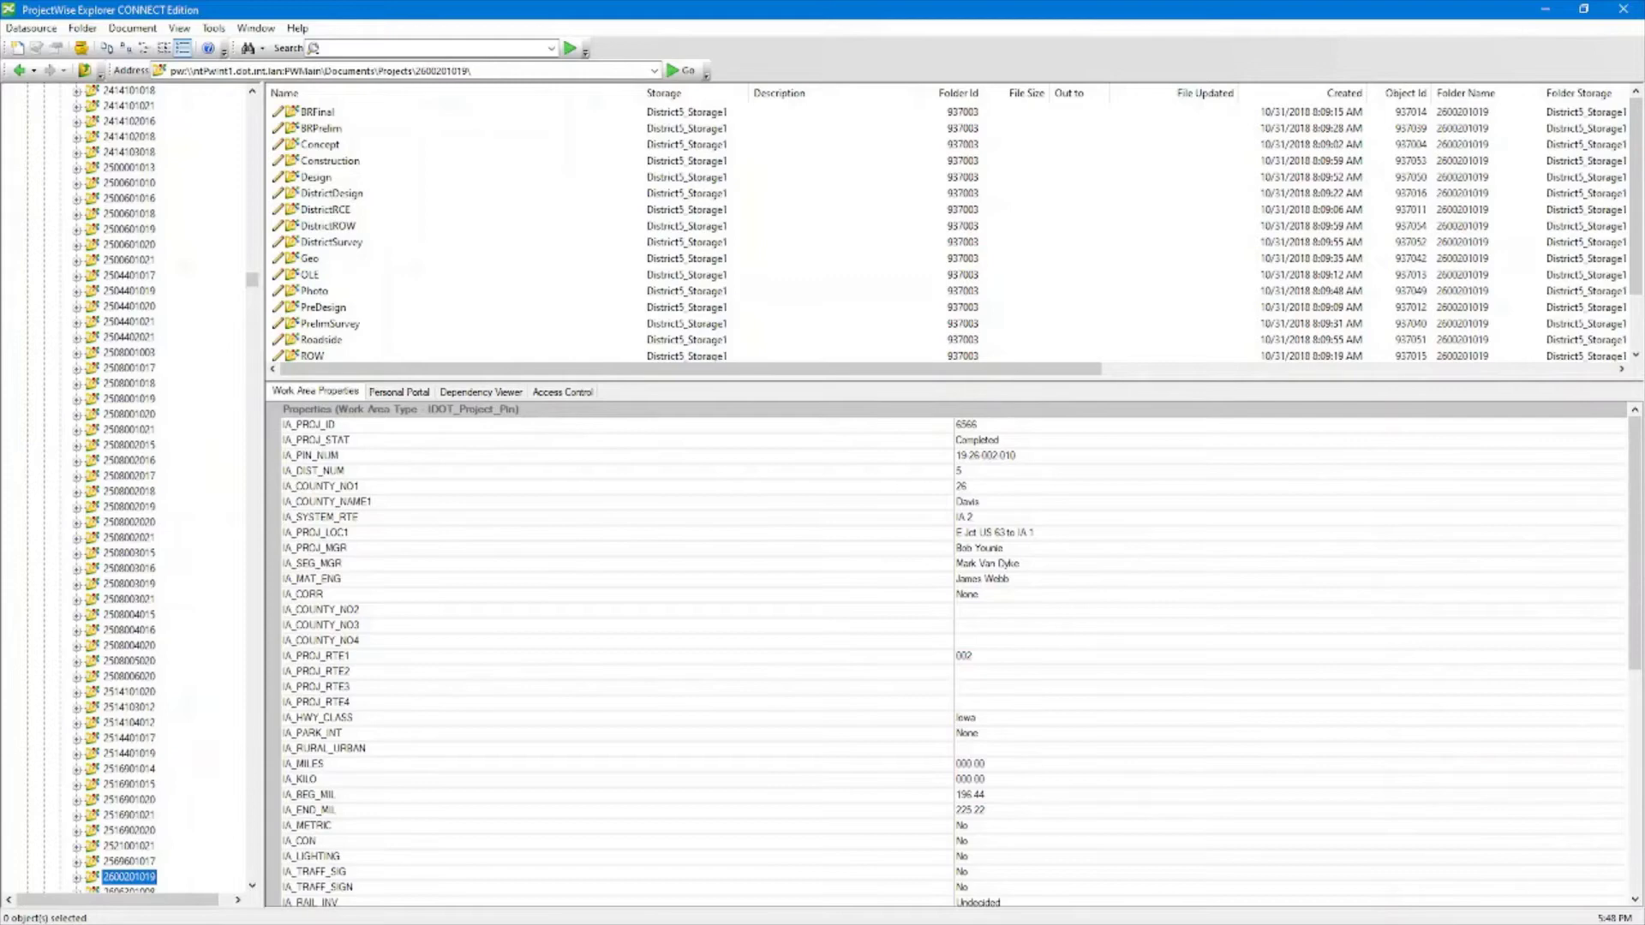
key(Down)
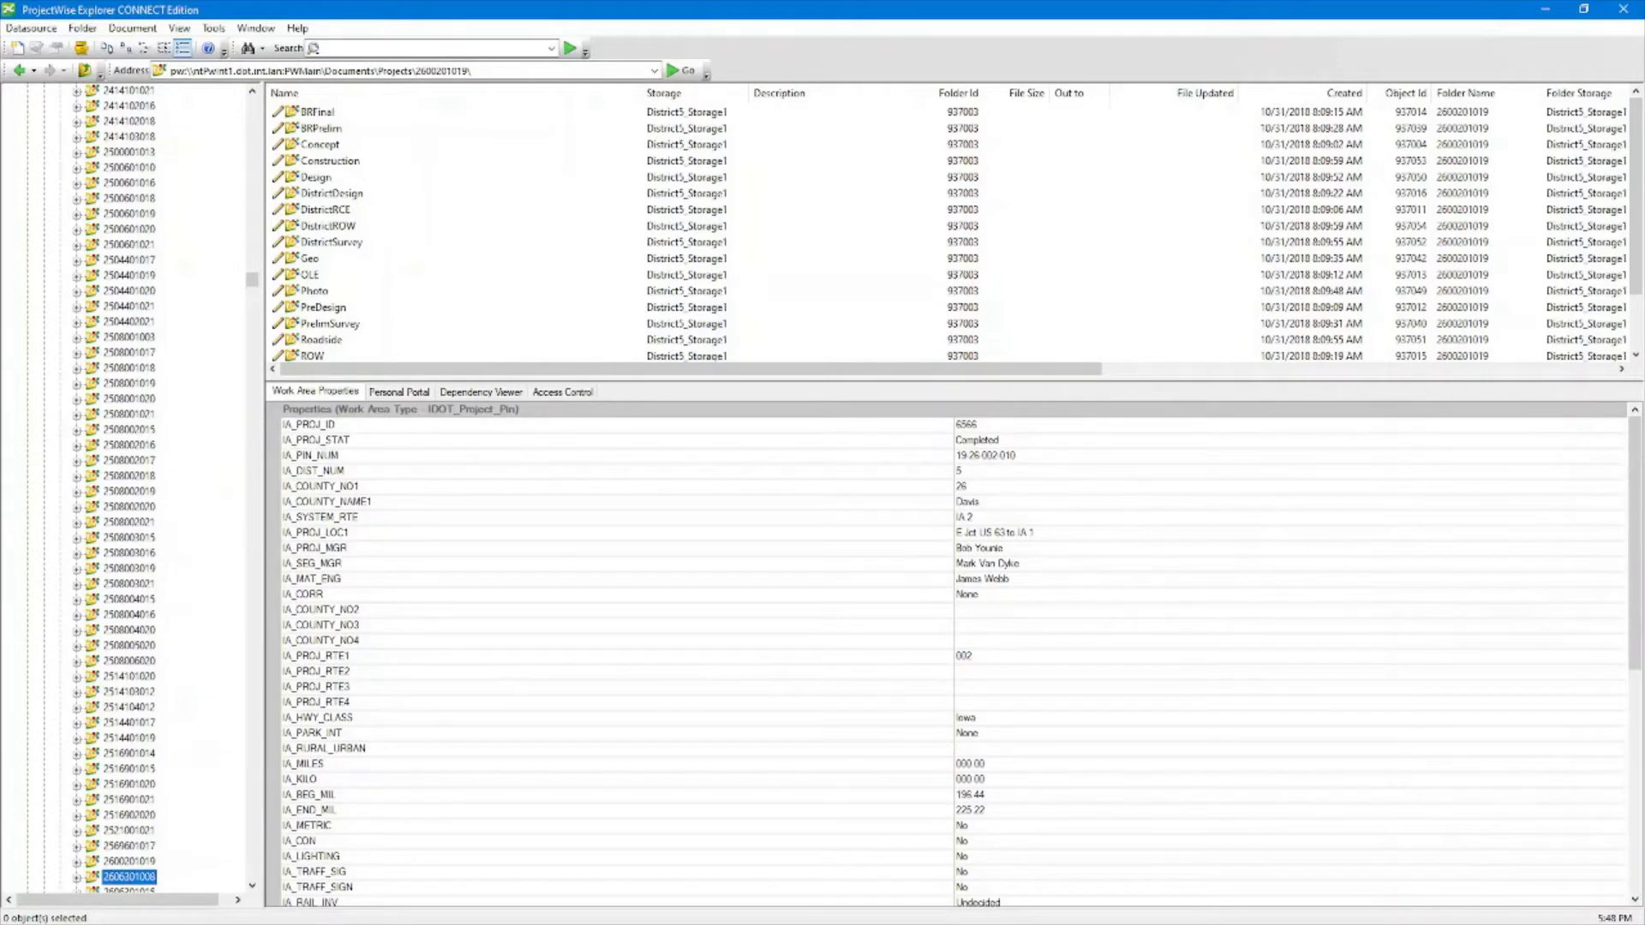
key(6)
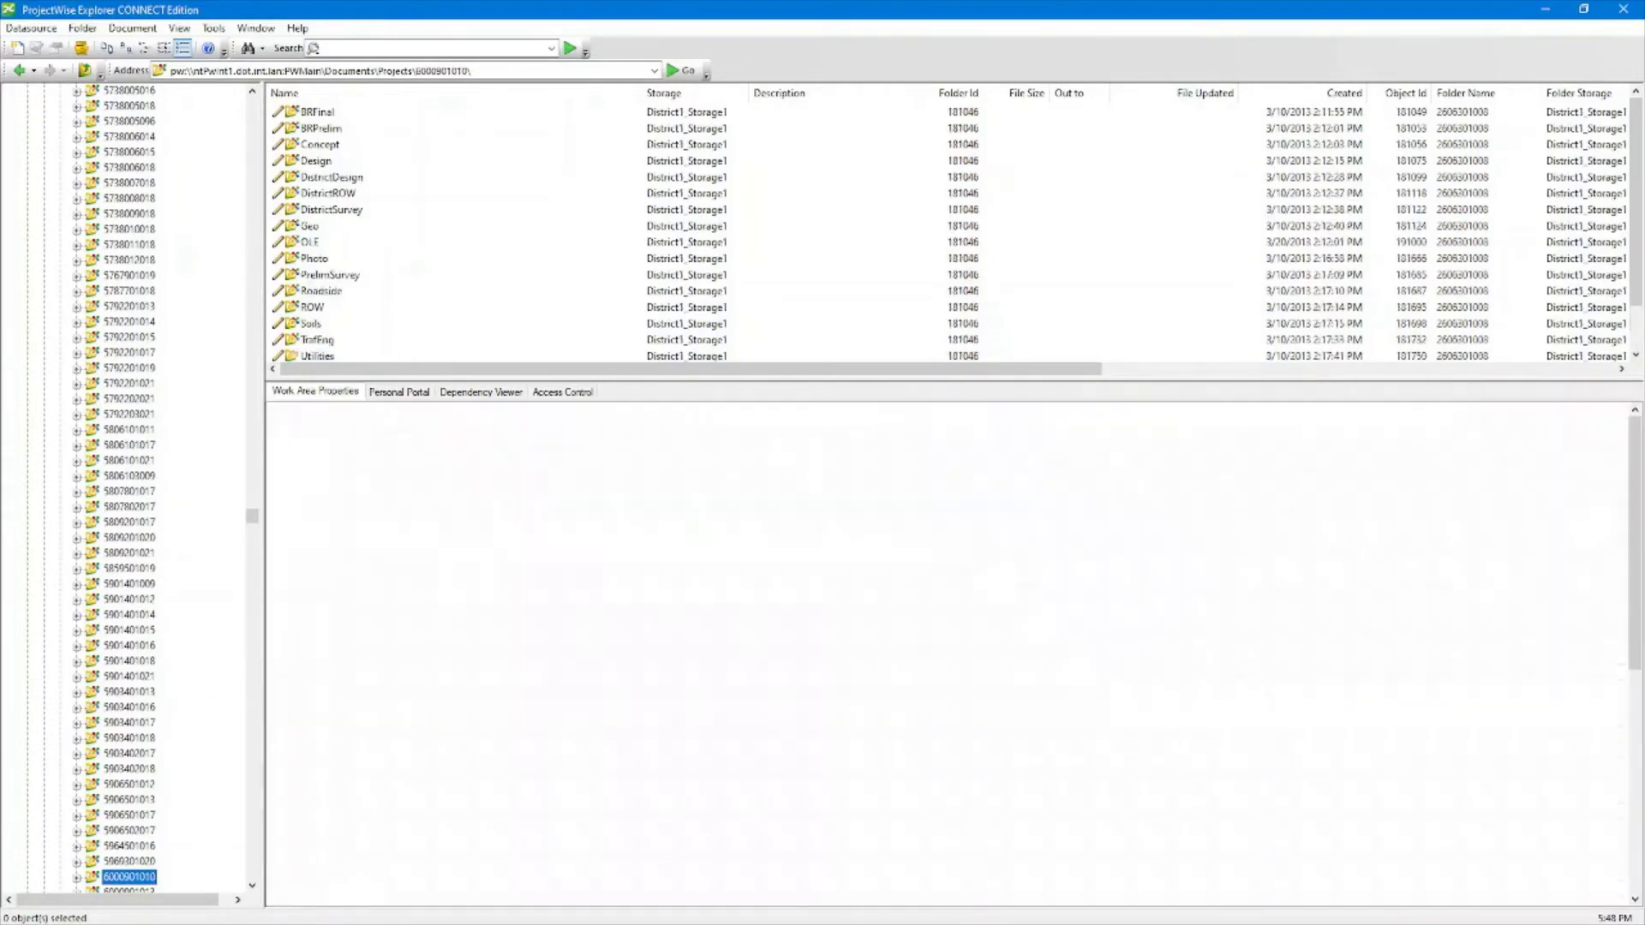
scroll(137, 662, down, 5)
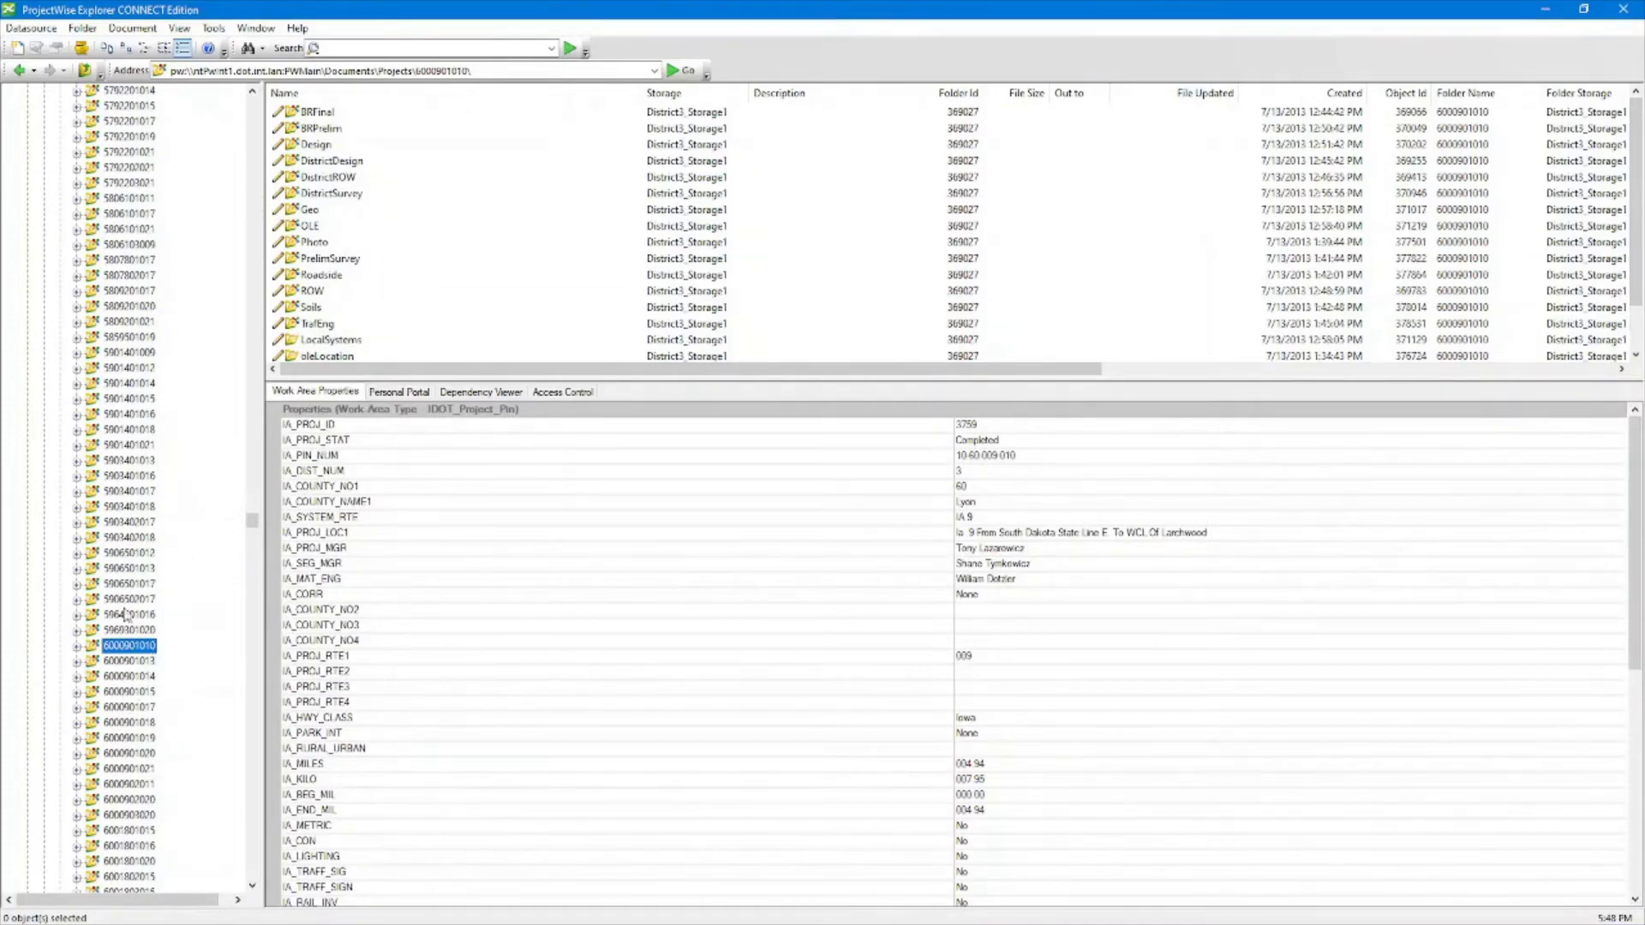
scroll(128, 638, down, 10)
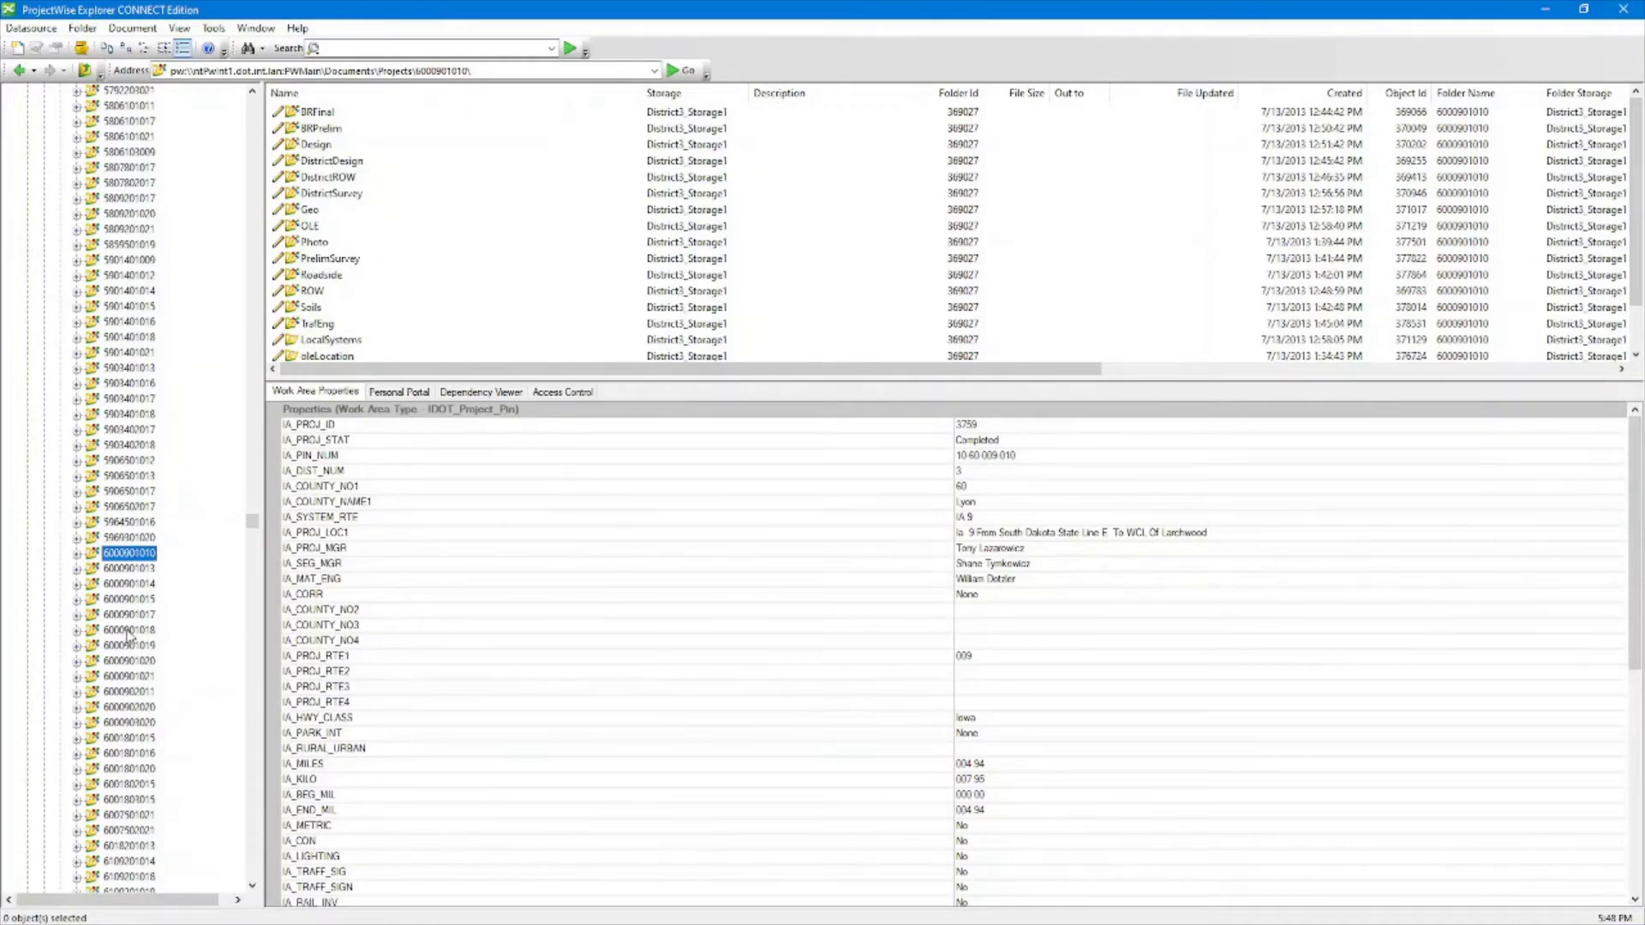
drag(253, 529, 253, 850)
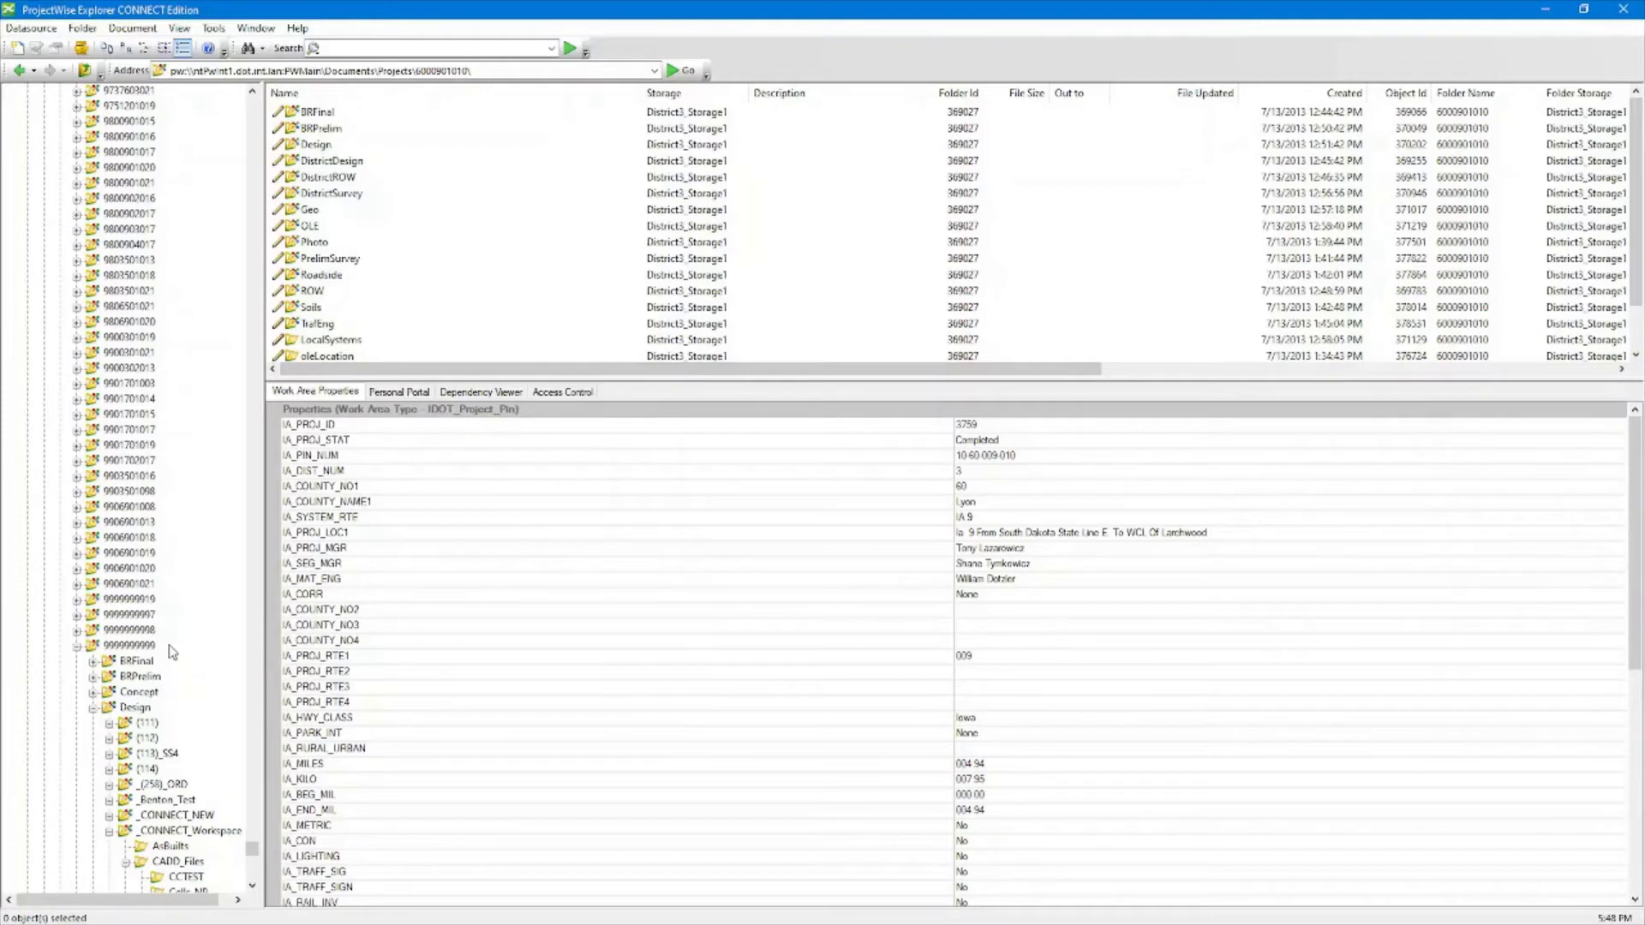
scroll(171, 651, down, 1)
- Open the Cells_NP folder and review the actions available for 26035126.dgn
right_click(135, 663)
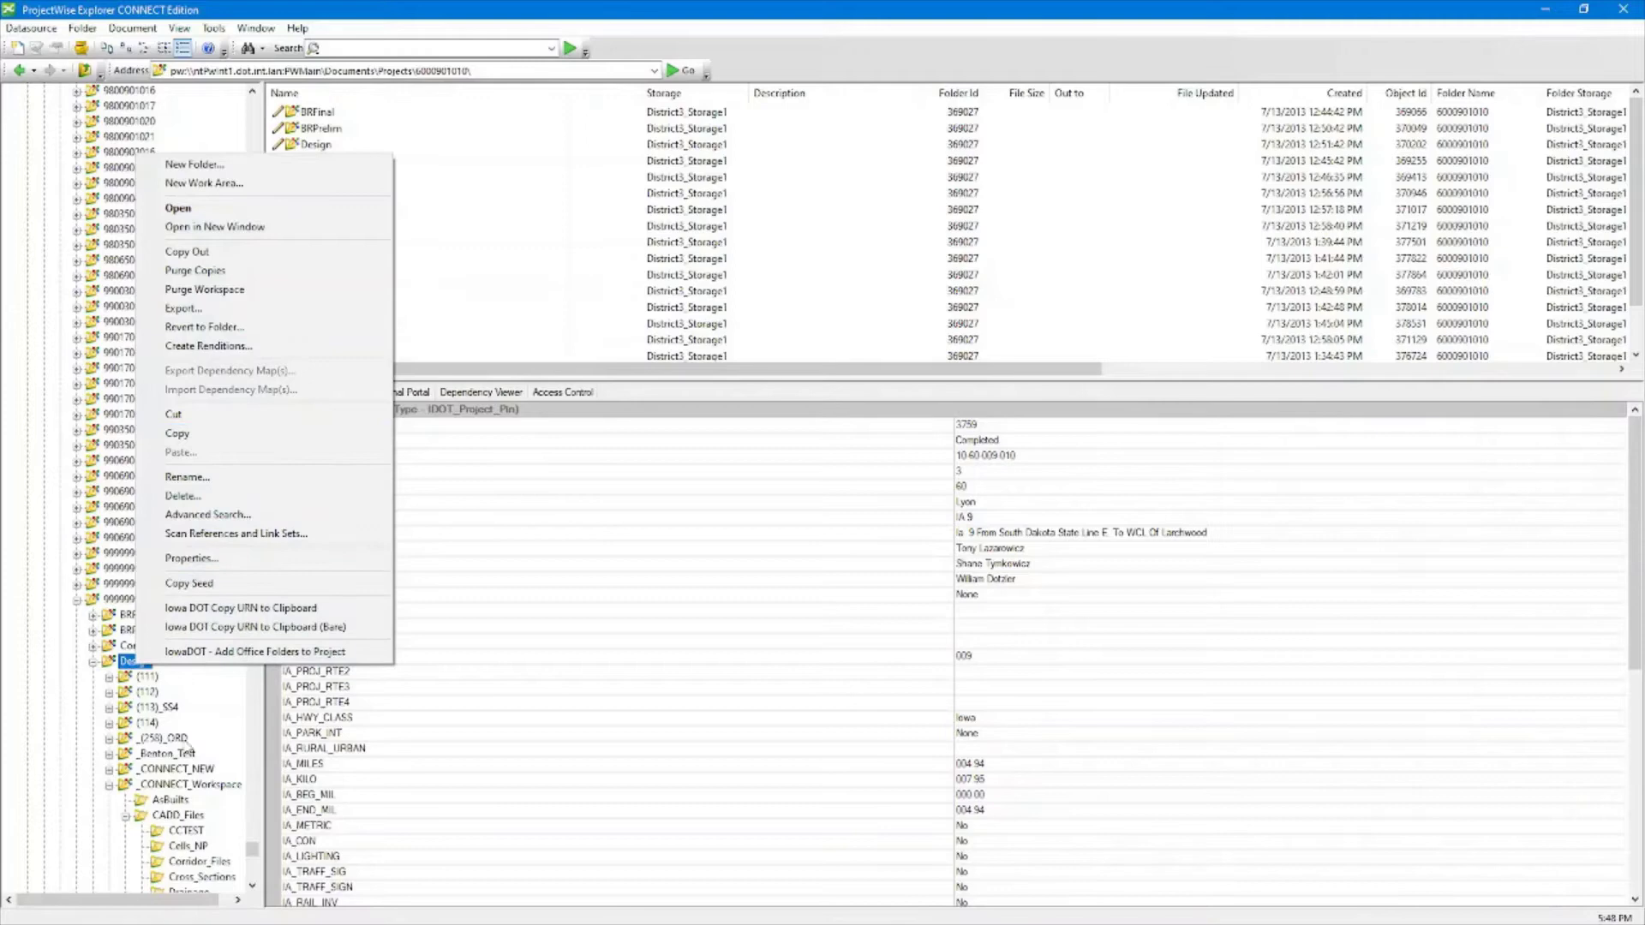
click(185, 844)
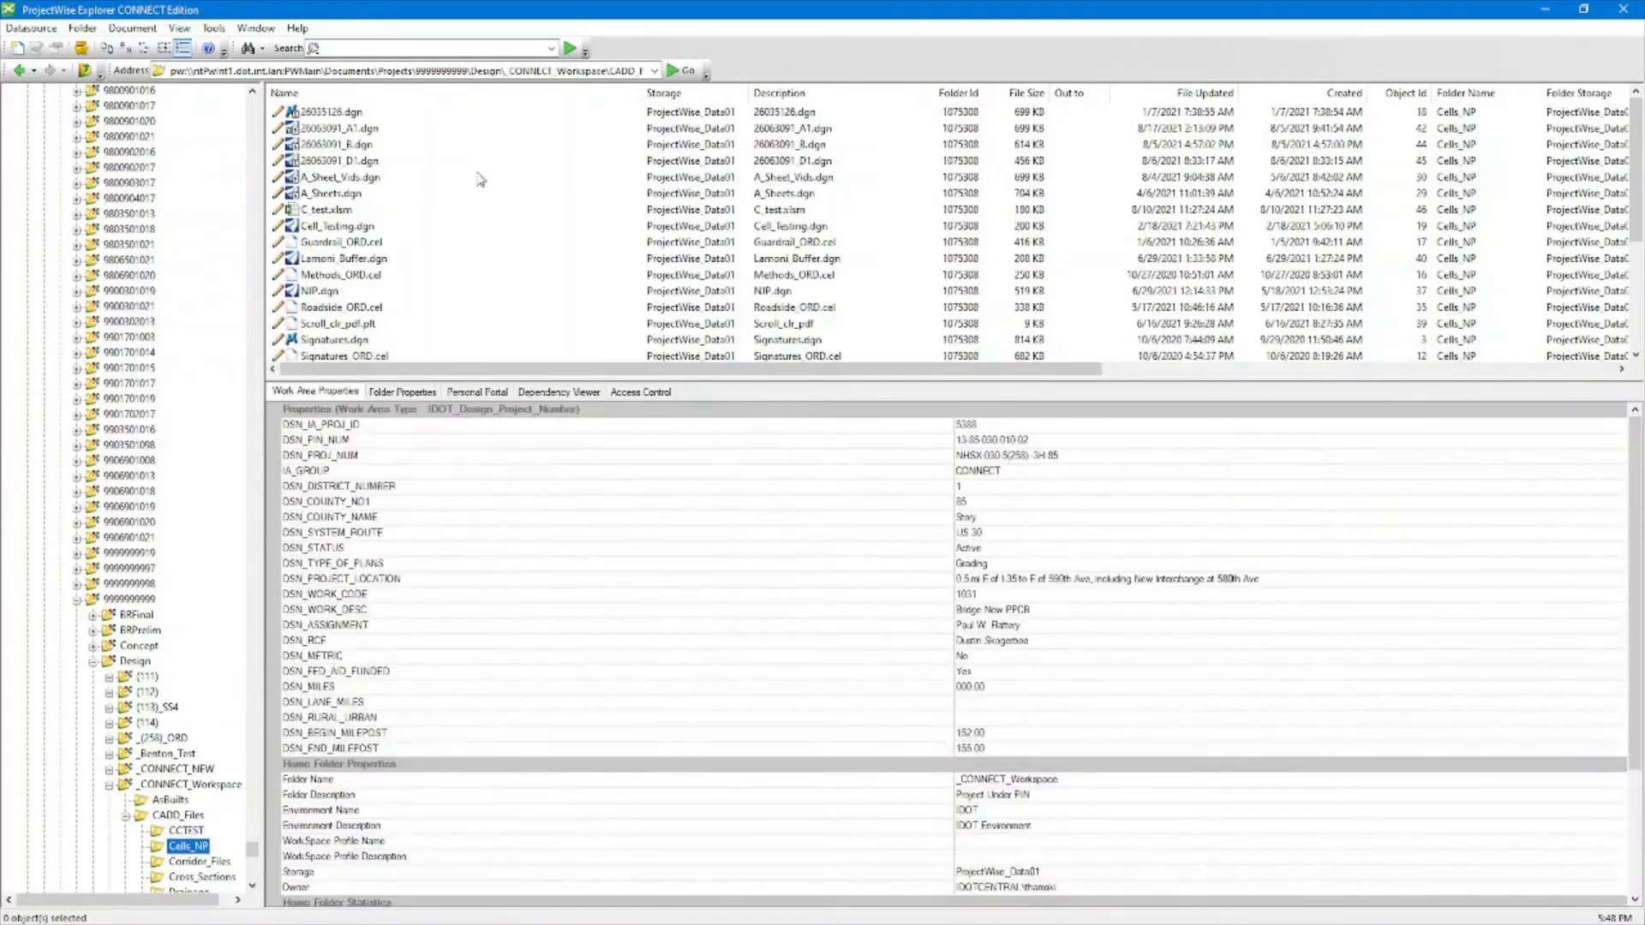
right_click(331, 120)
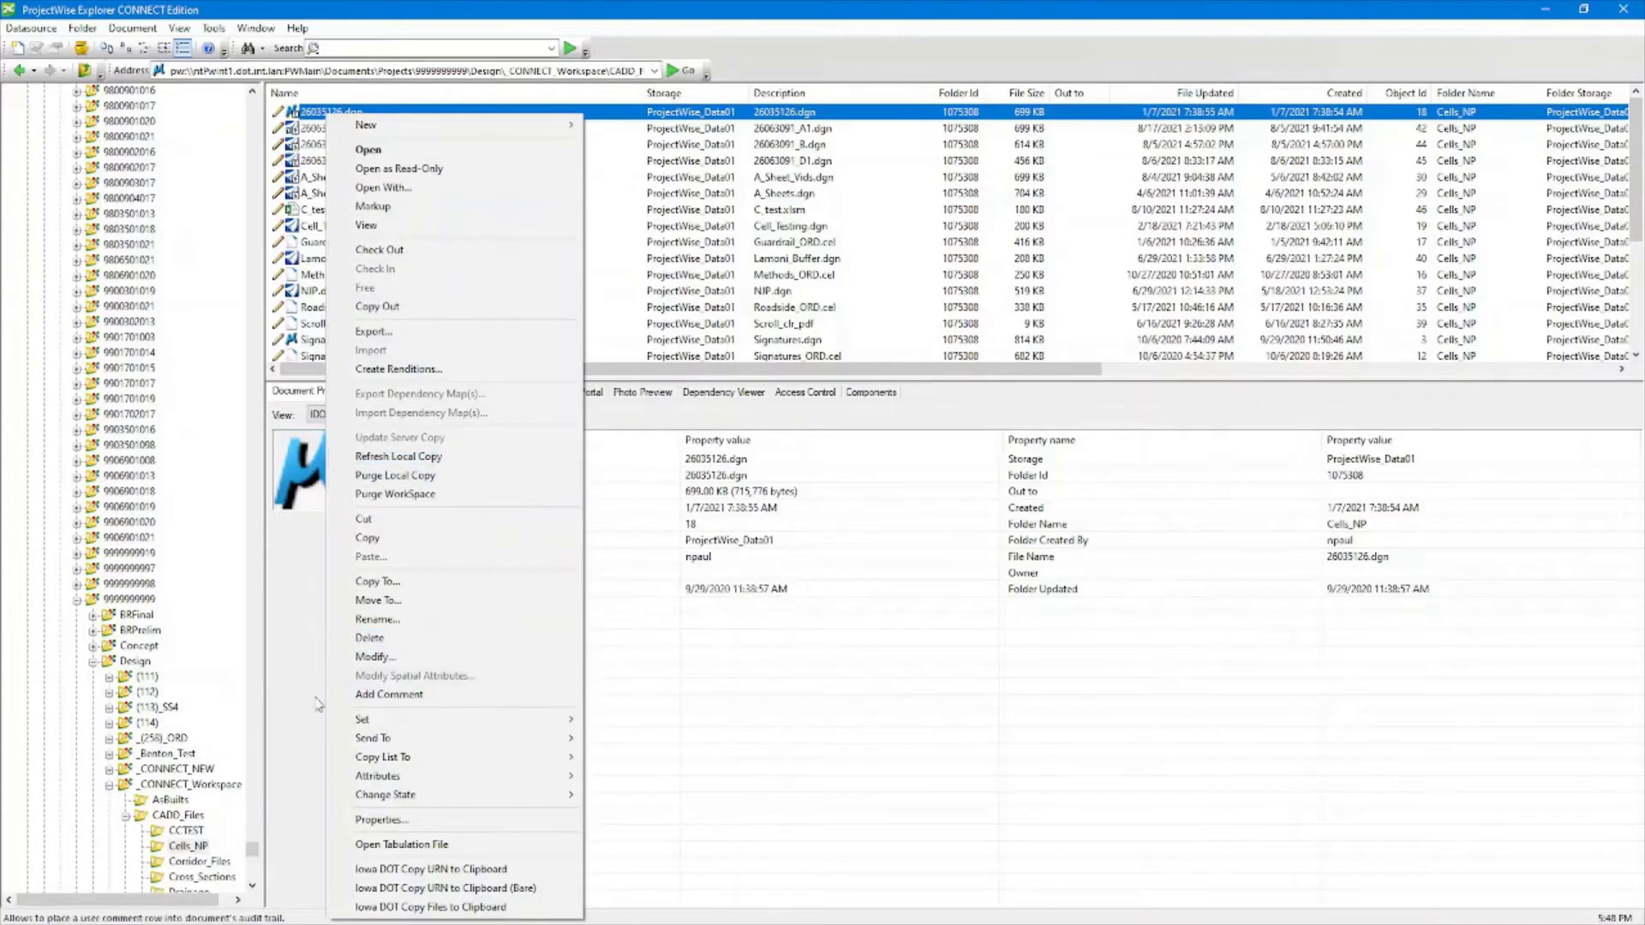
click(182, 846)
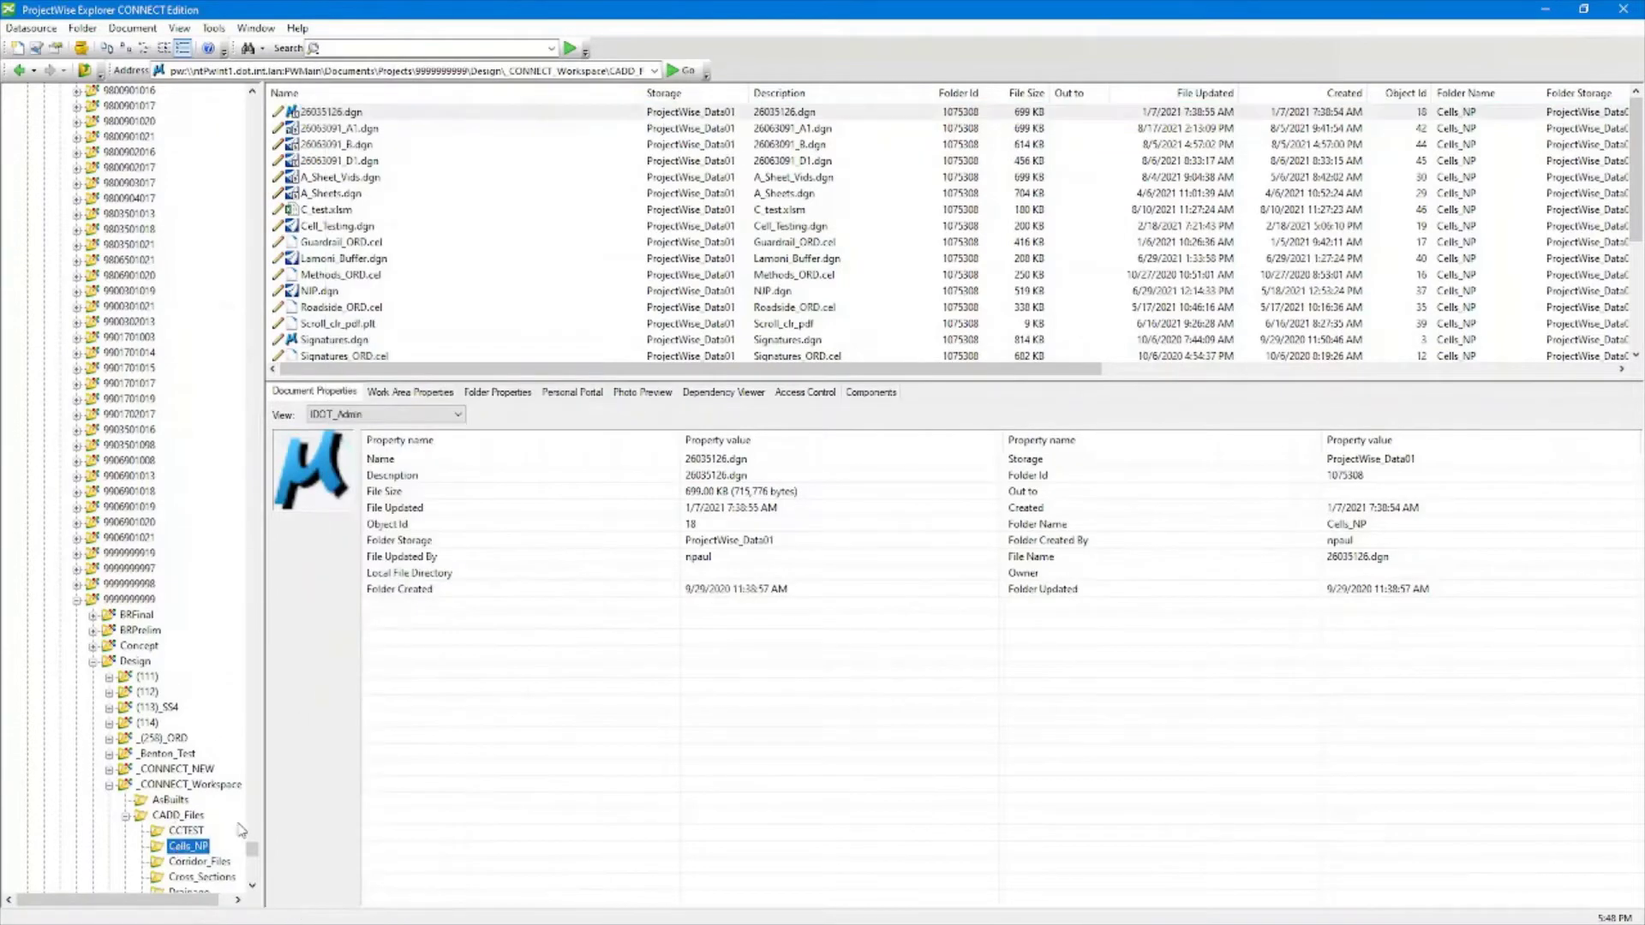
- Open Copy Seed on Cells_NP, exit without creating a file, then select 26035126.dgn
right_click(180, 851)
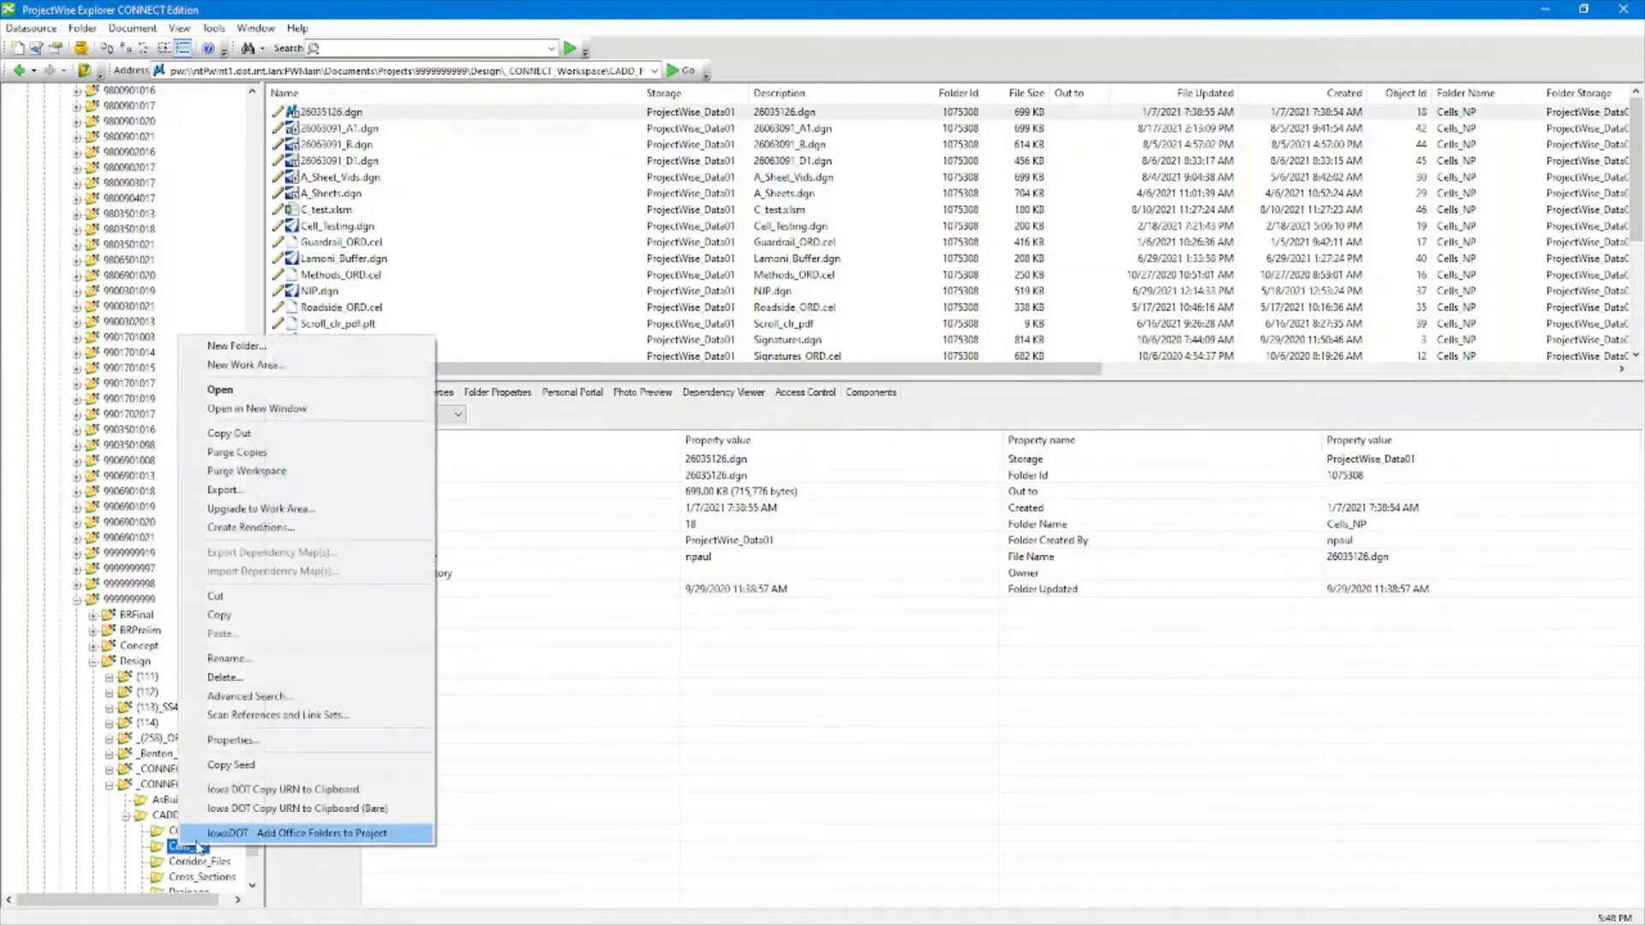
click(298, 767)
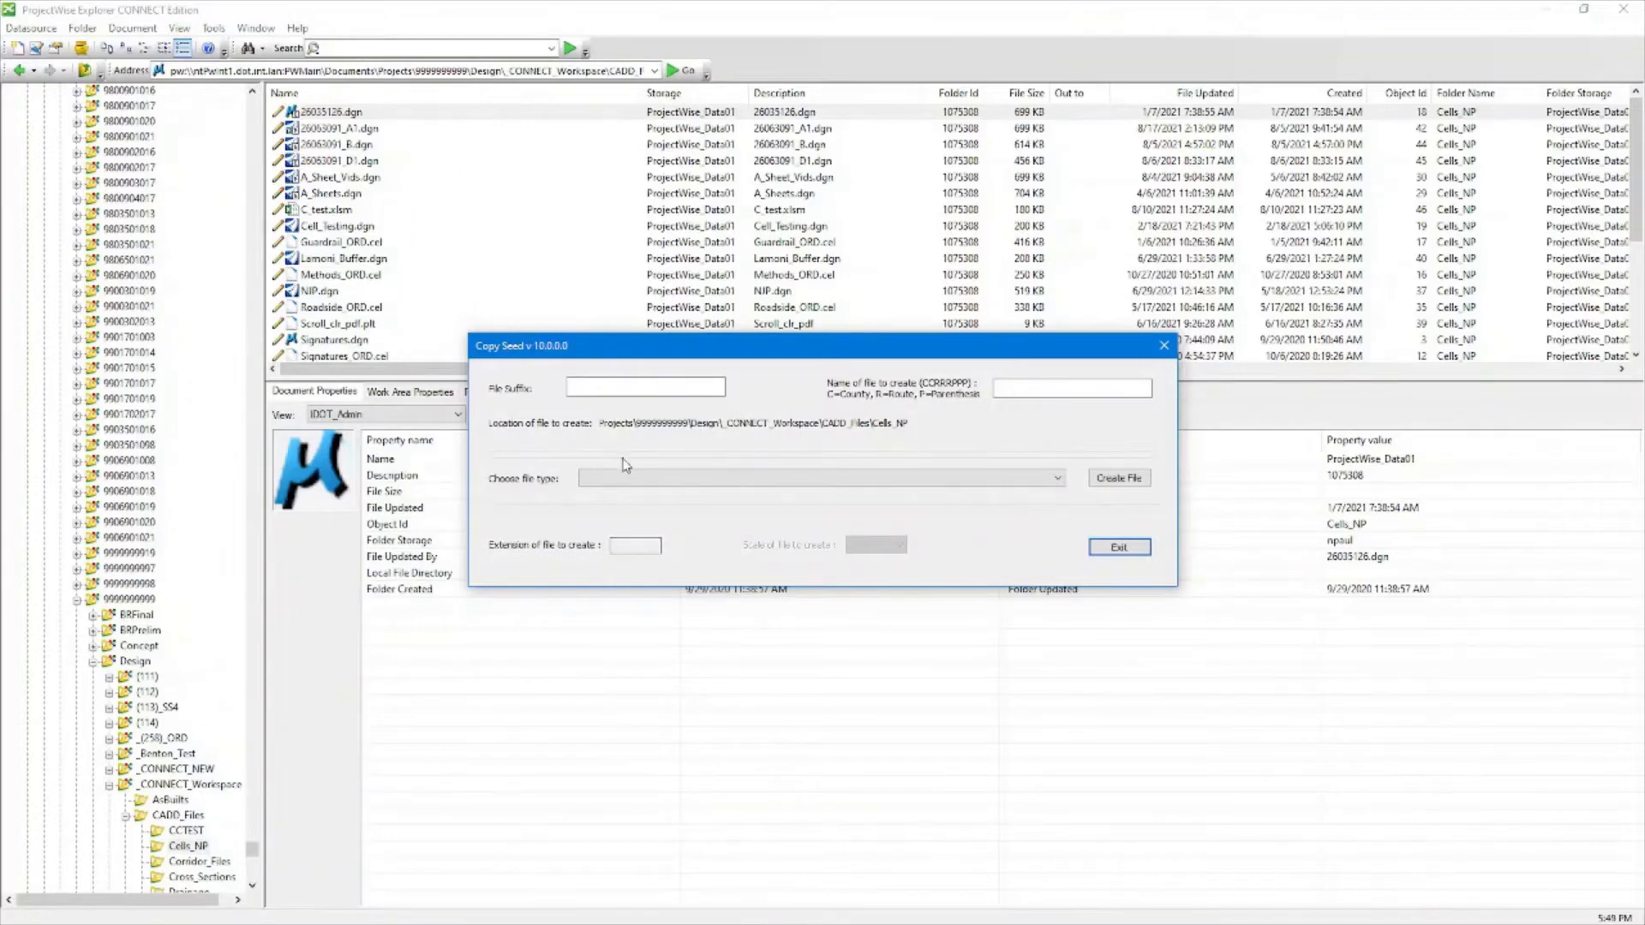
click(1119, 548)
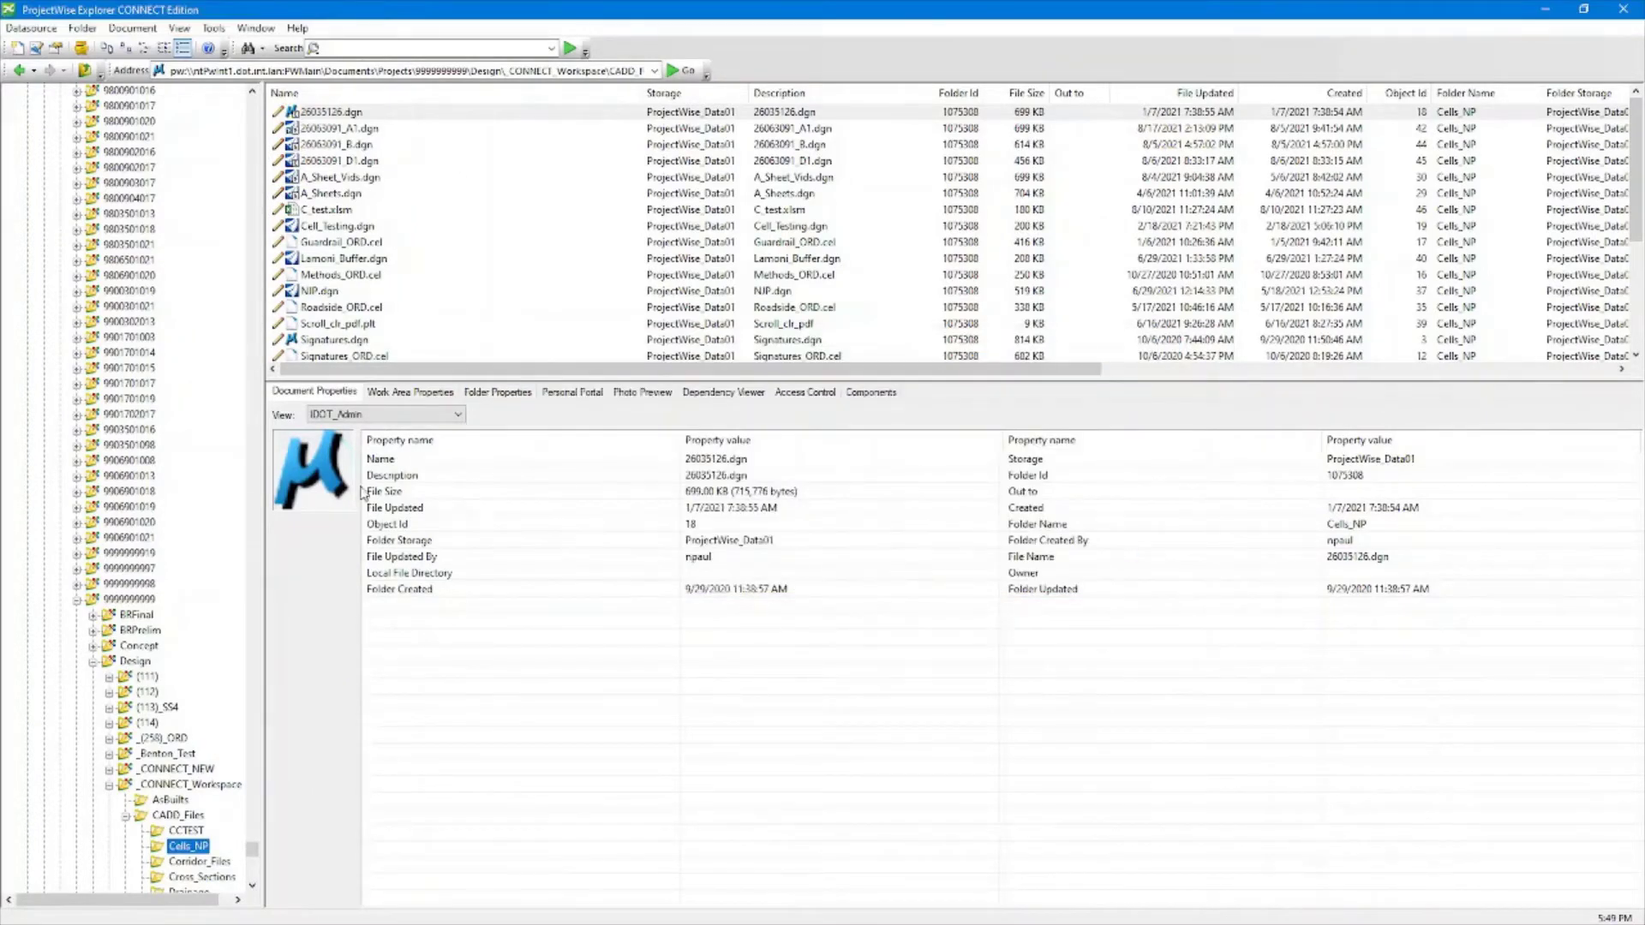
click(332, 112)
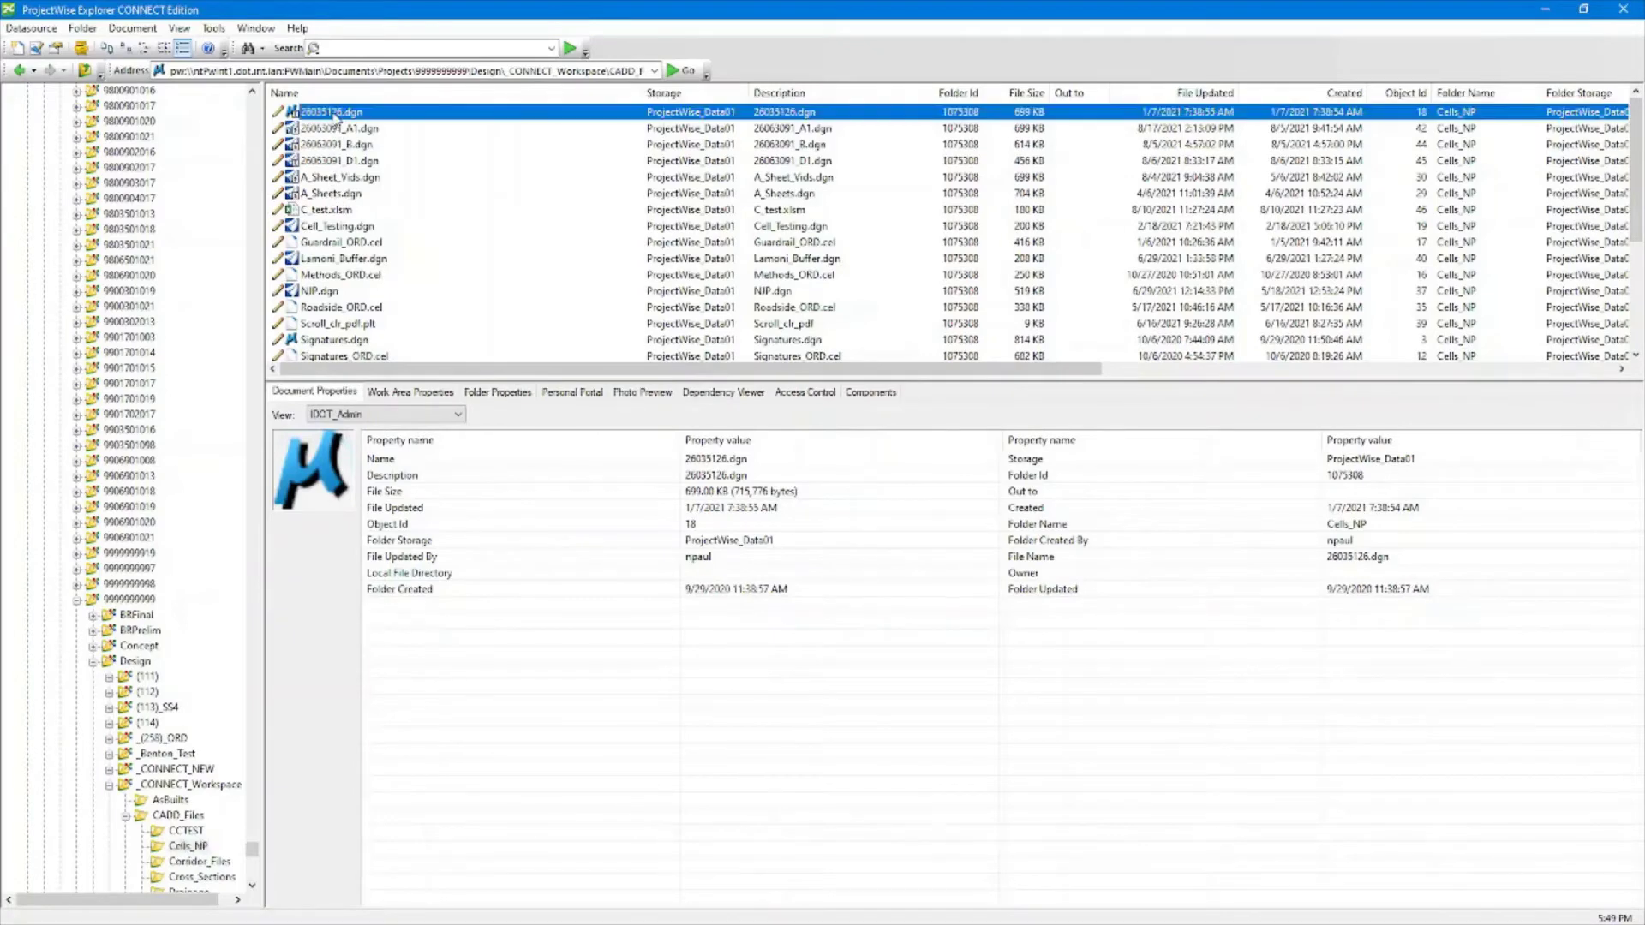
right_click(332, 112)
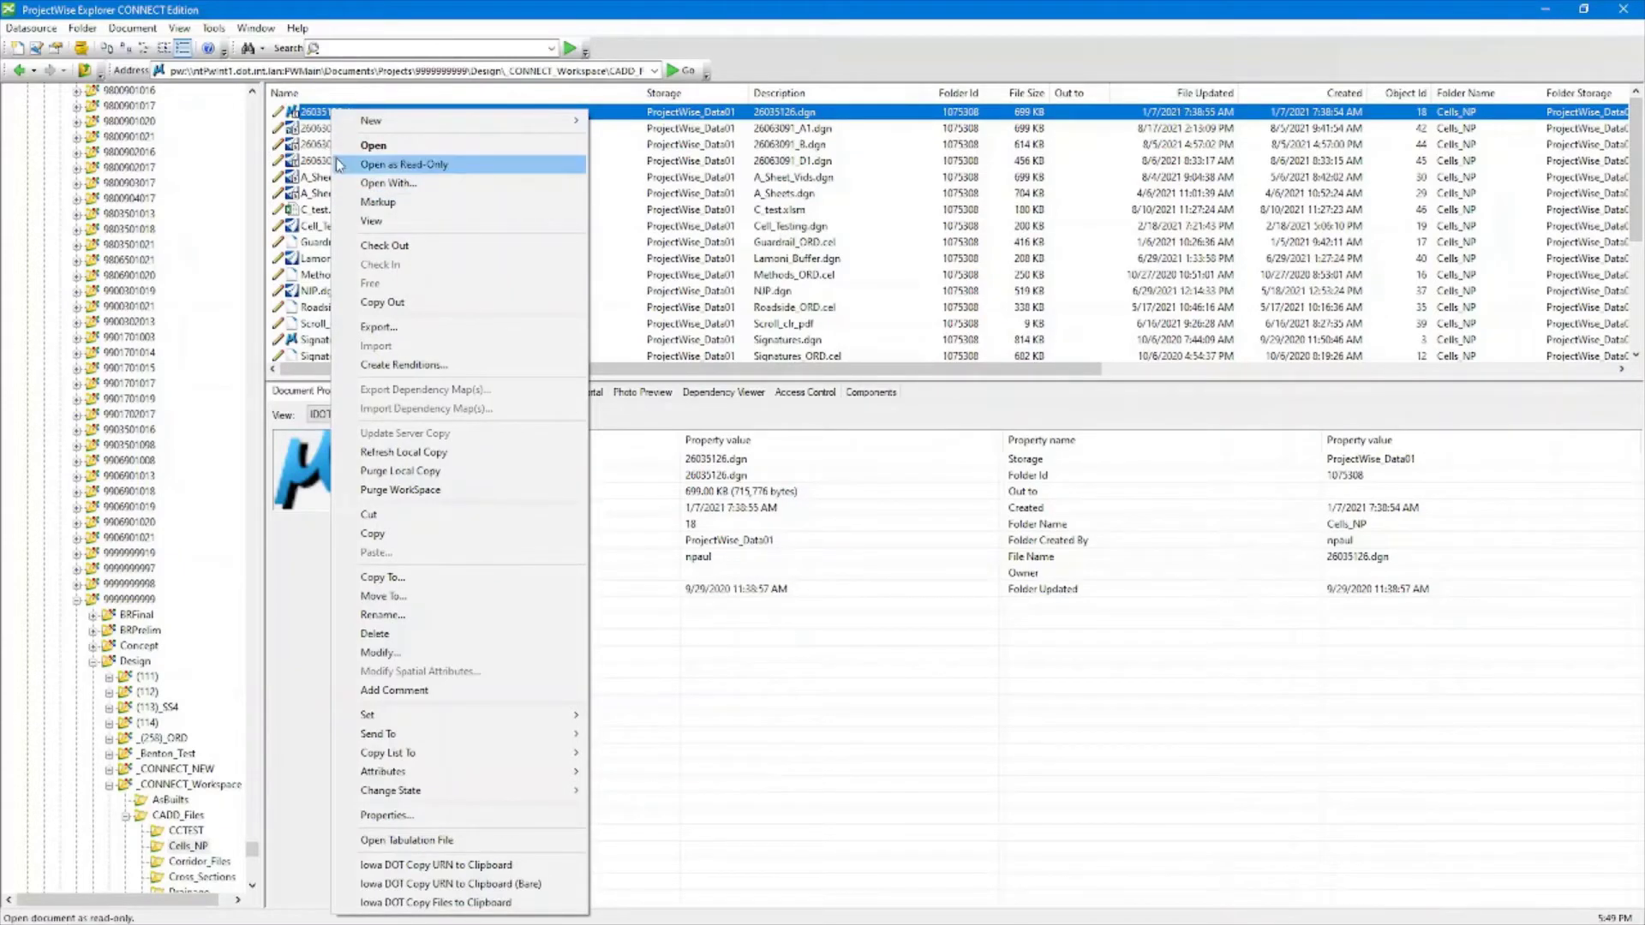
click(431, 186)
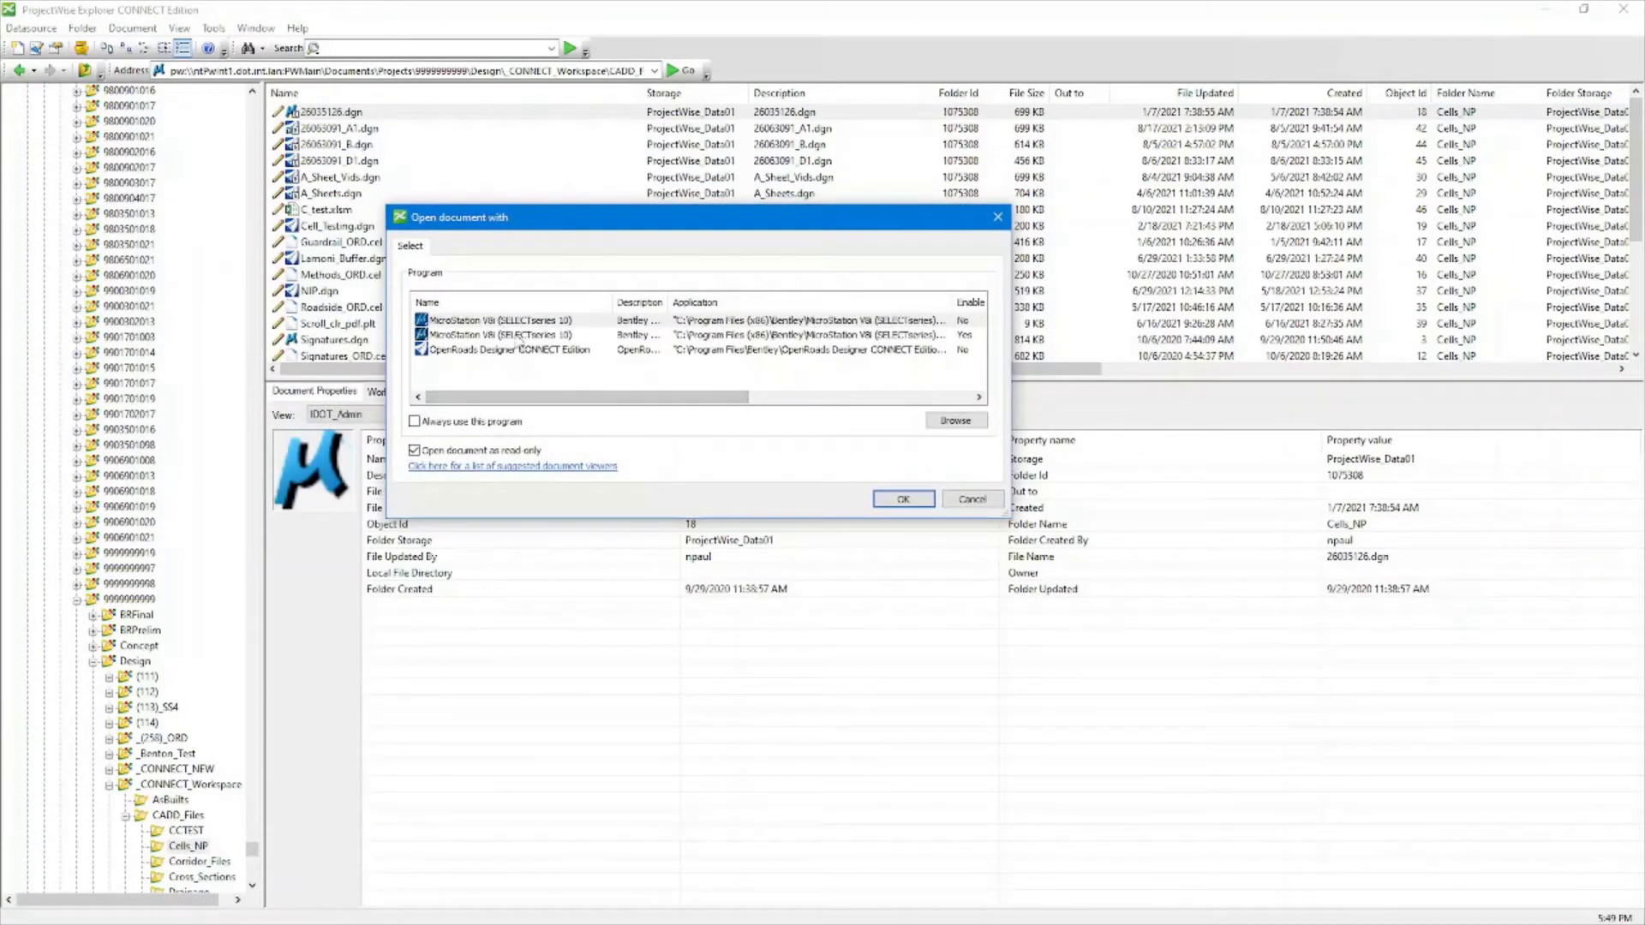
drag(613, 302, 671, 313)
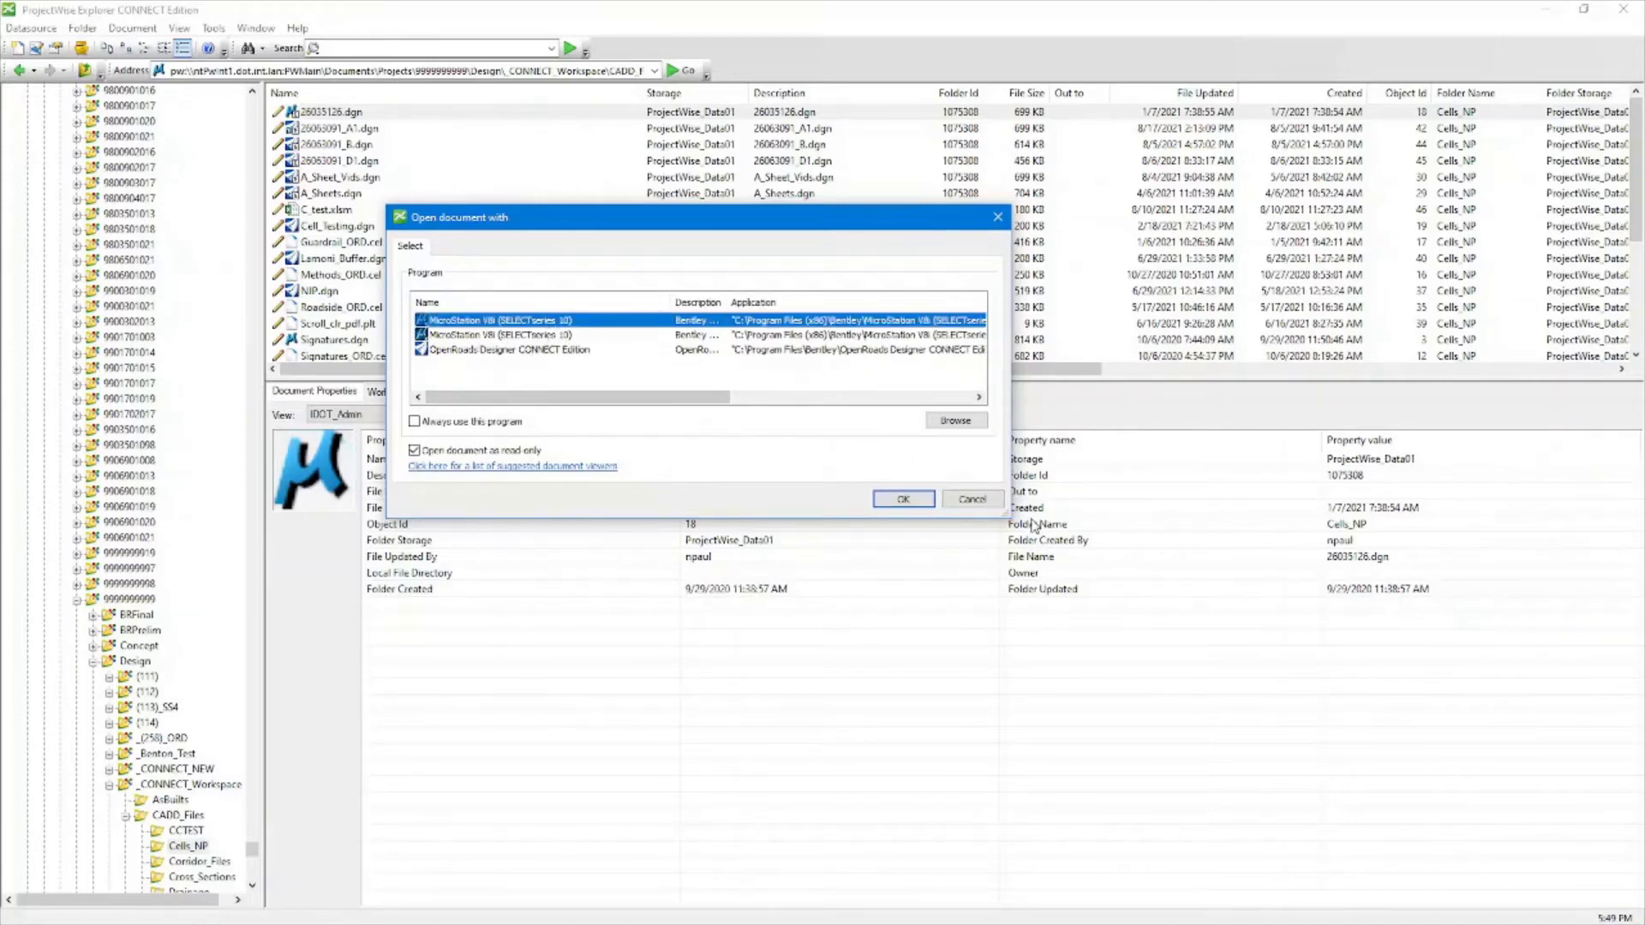
click(971, 499)
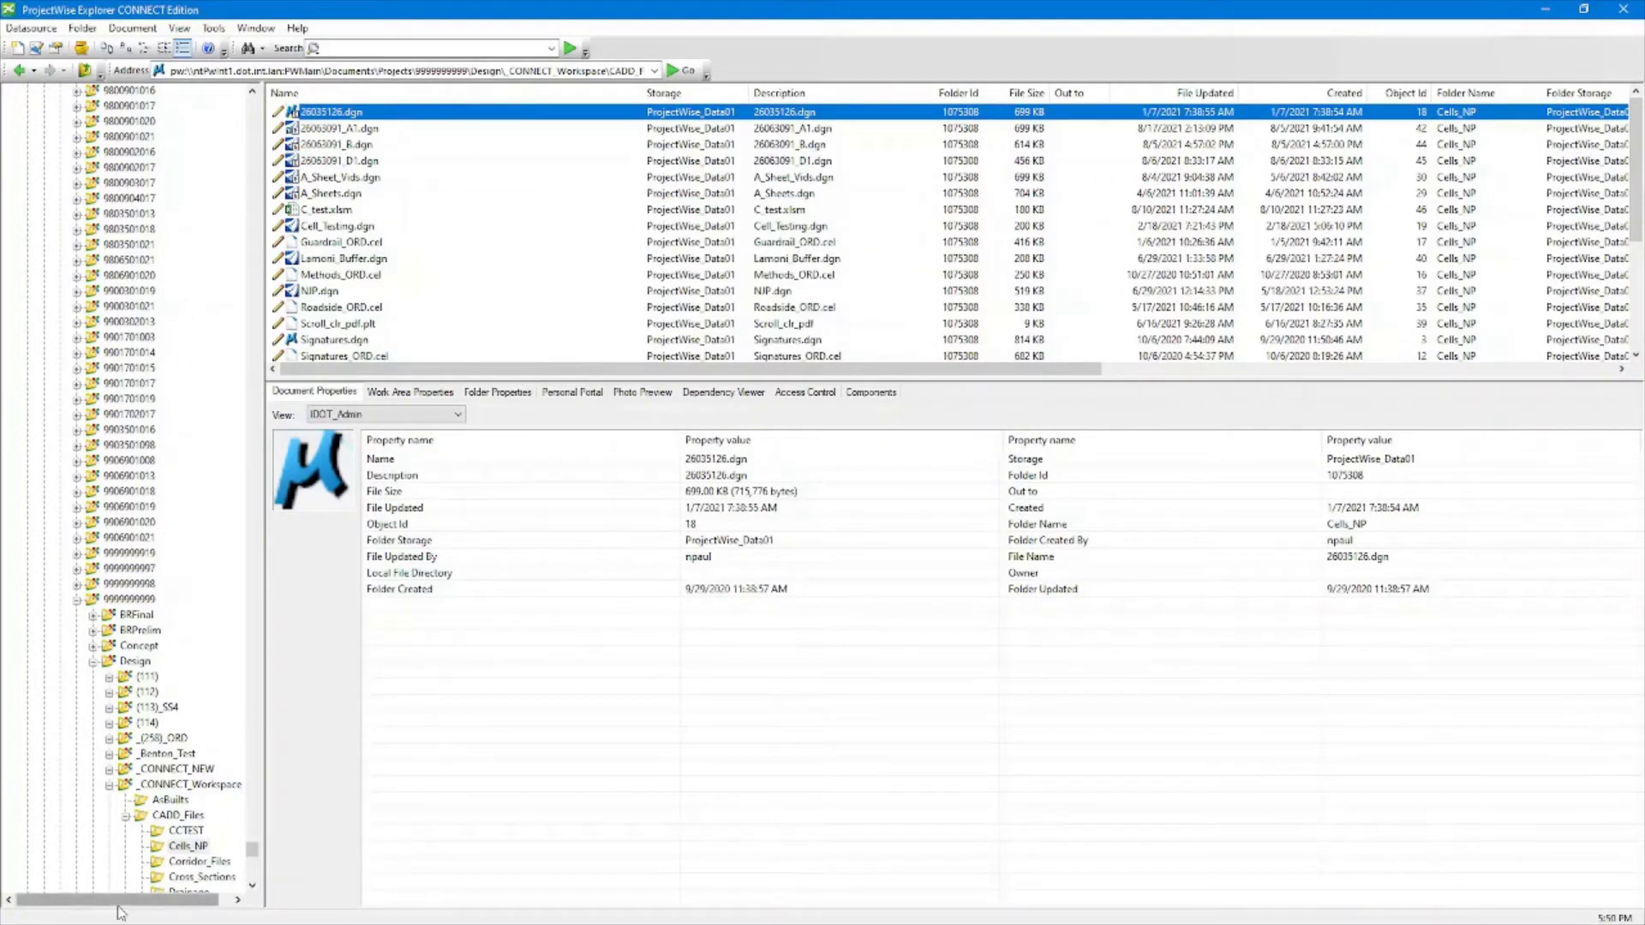
scroll(190, 782, down, 3)
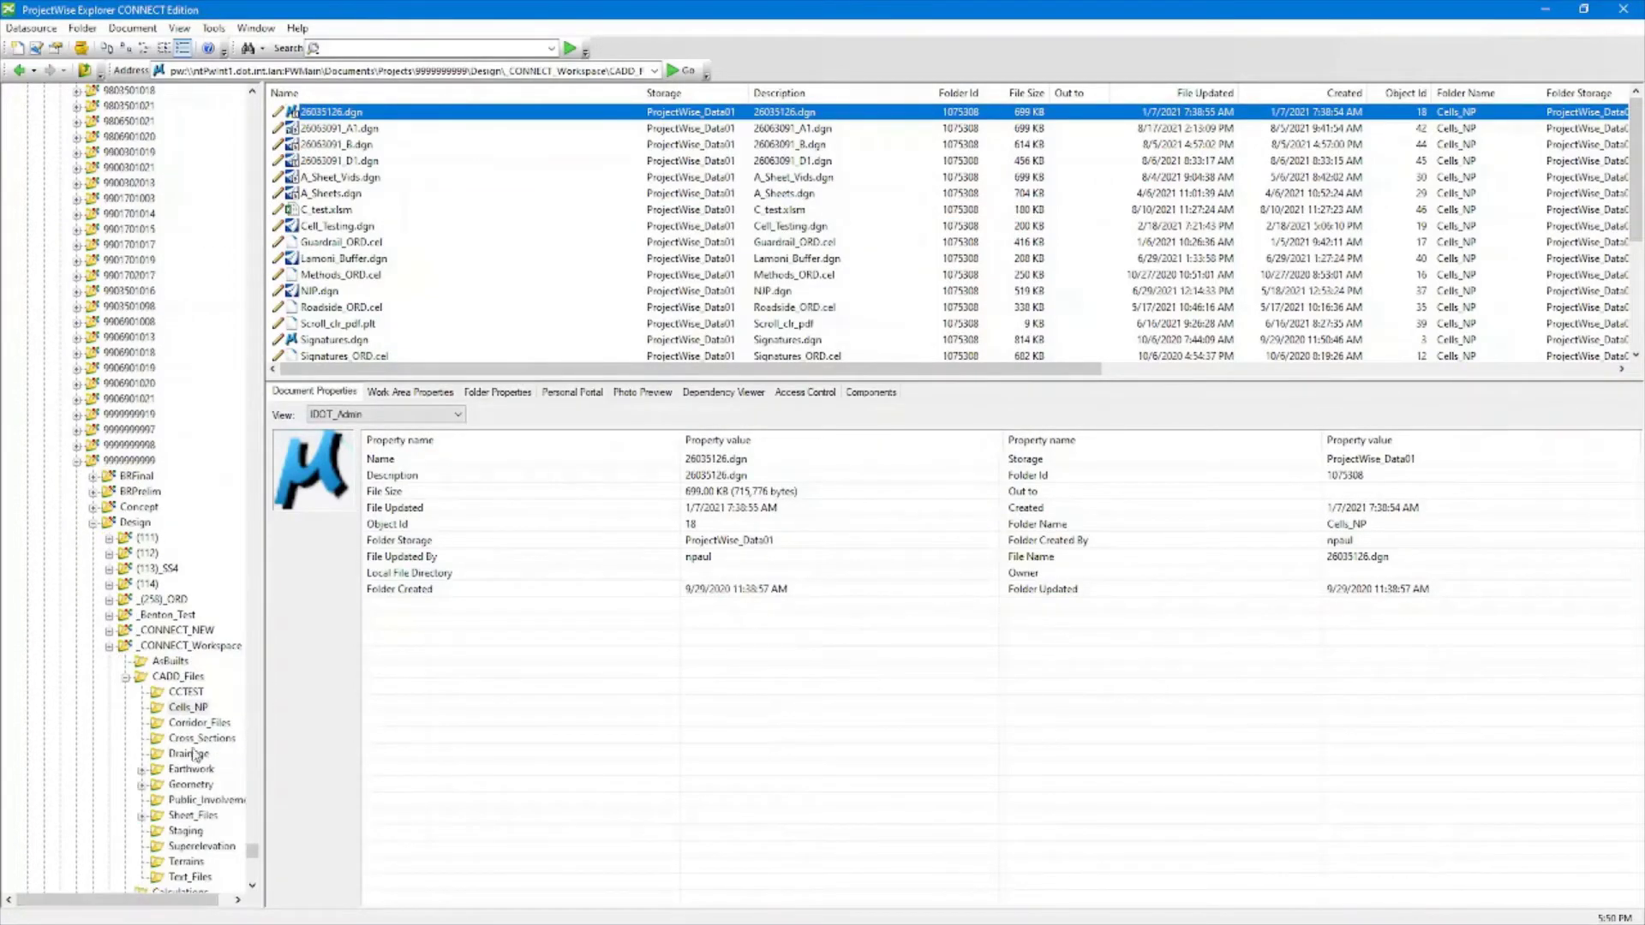
- Dismiss the actions menu on 26035126.dgn and select 26063091_A1.dgn to see its properties
right_click(326, 113)
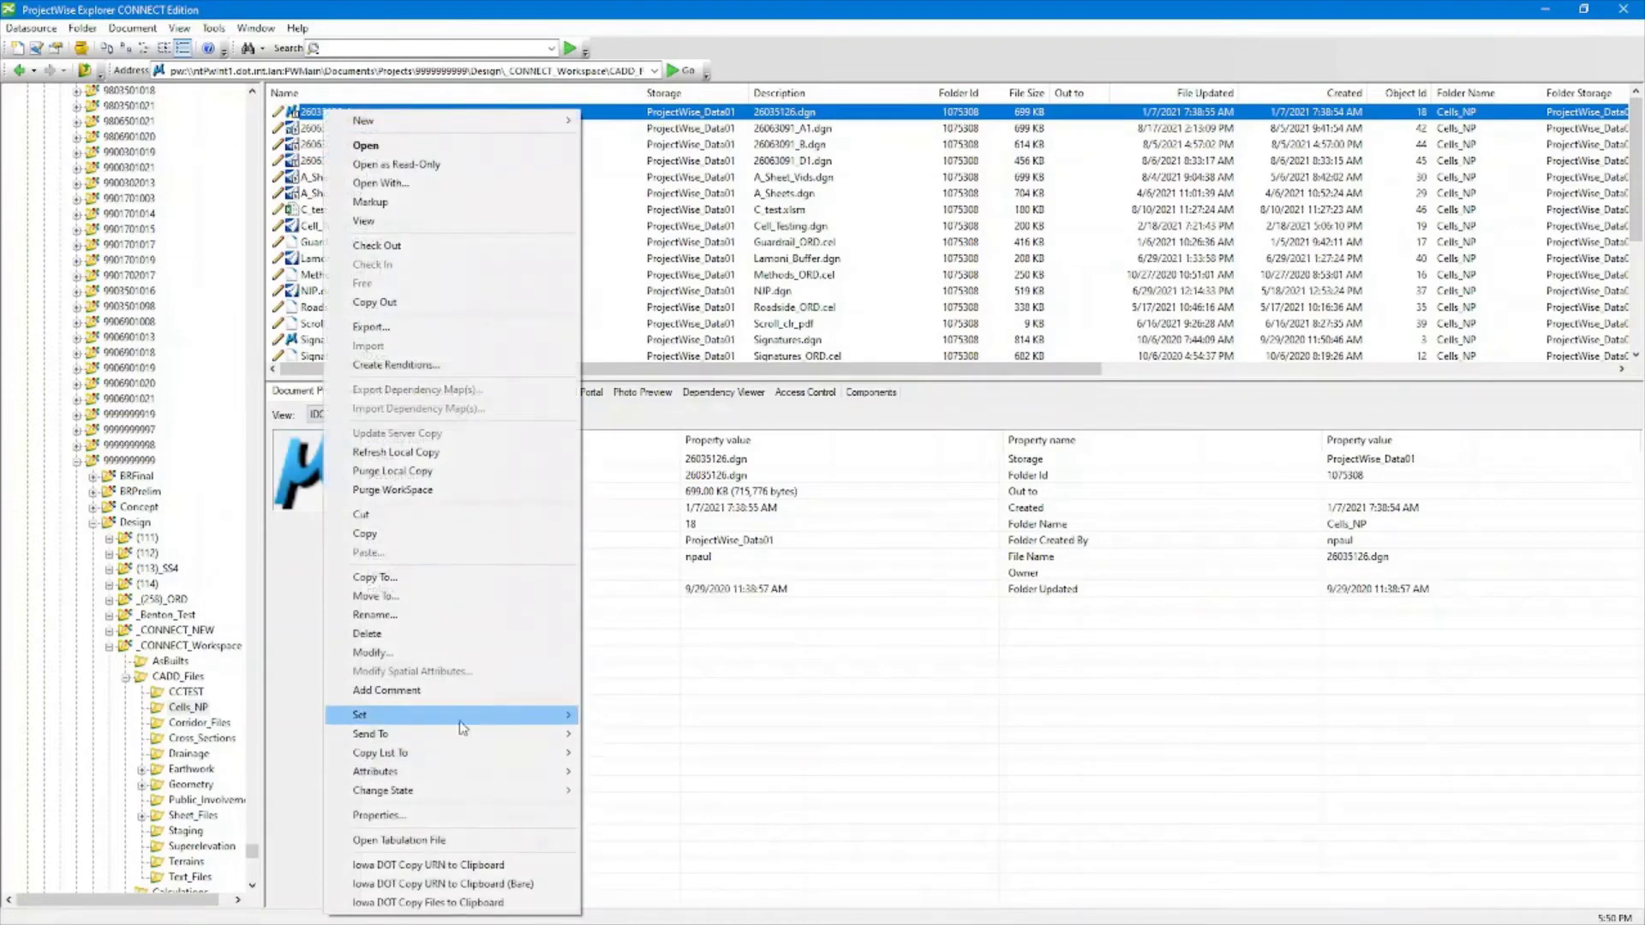
mouse_move(470, 722)
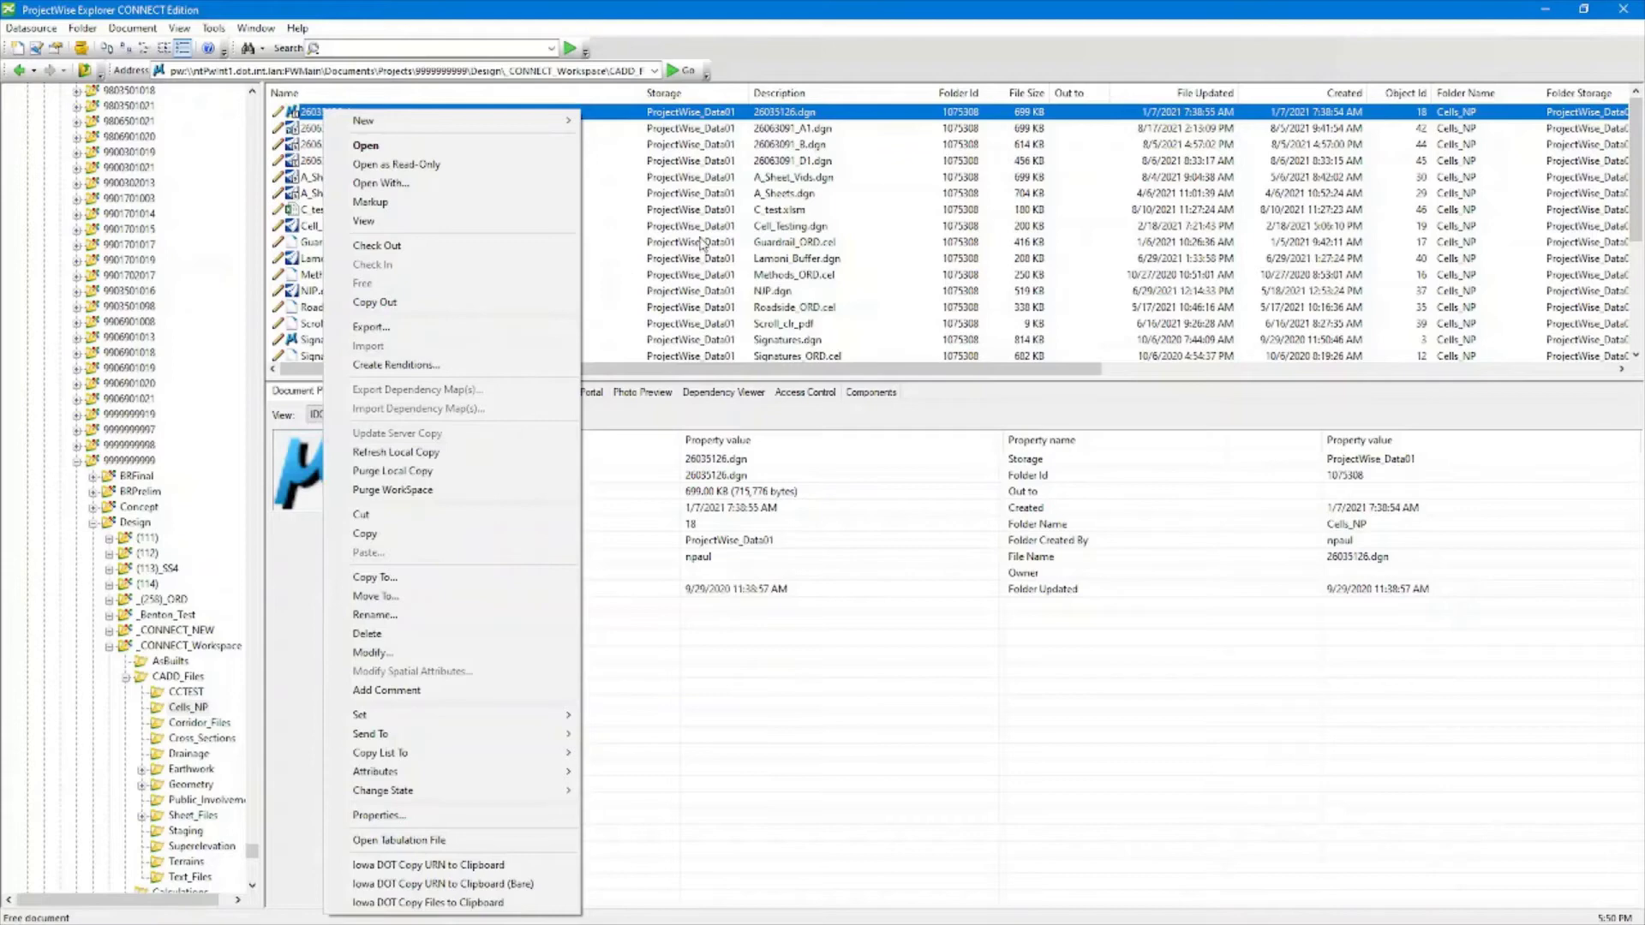
click(752, 24)
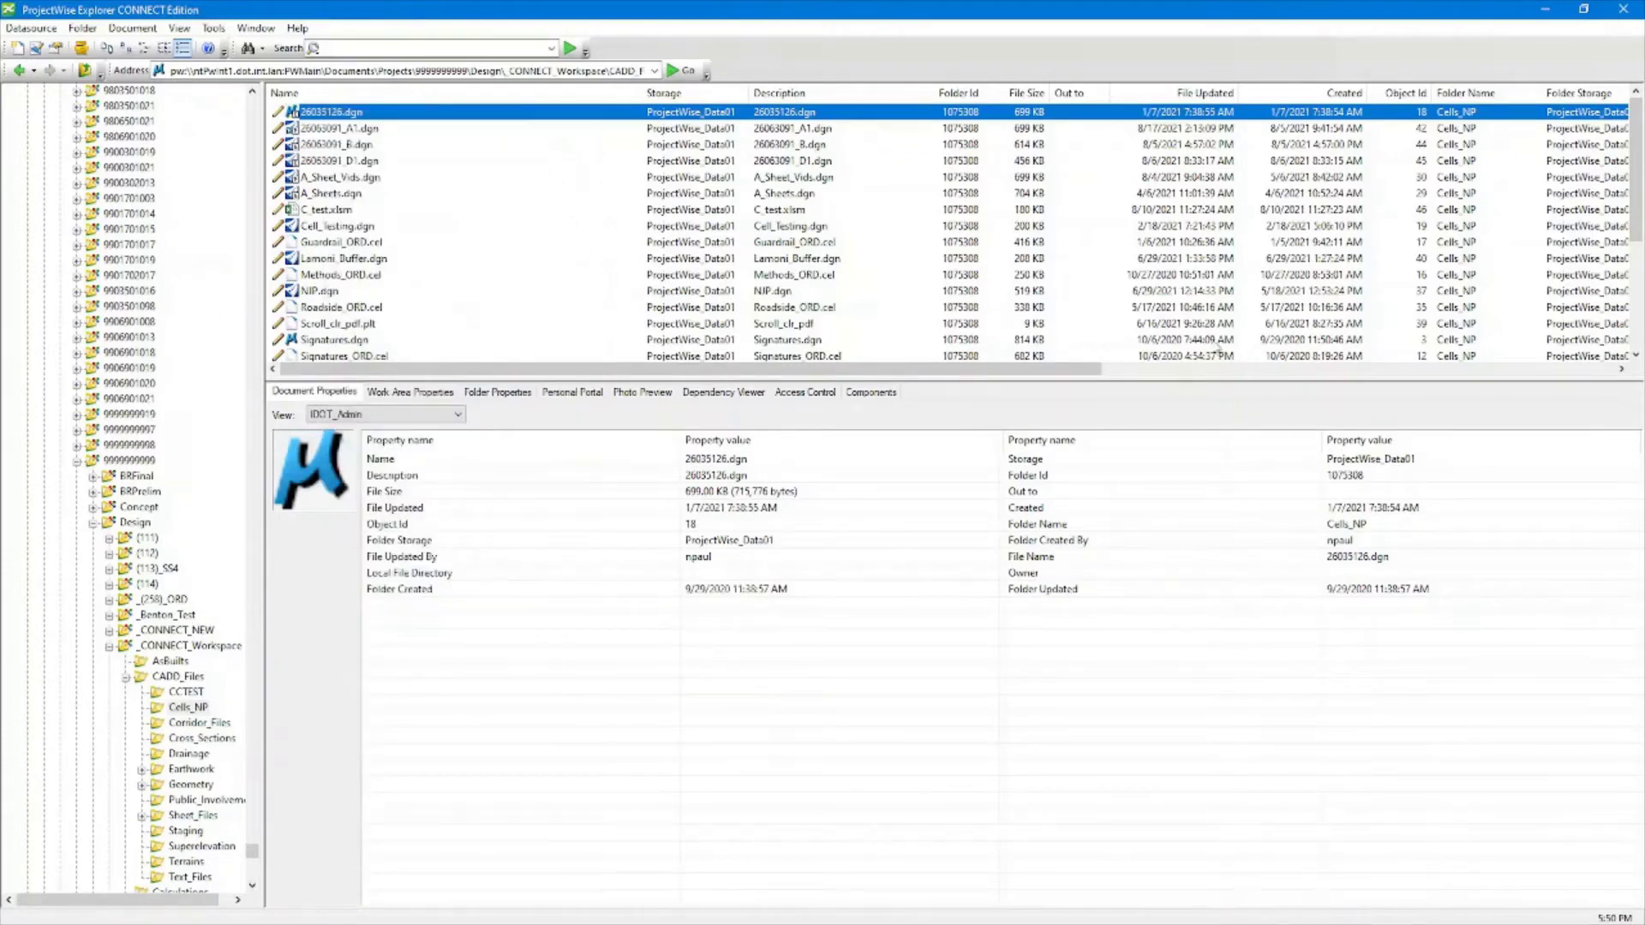
click(336, 129)
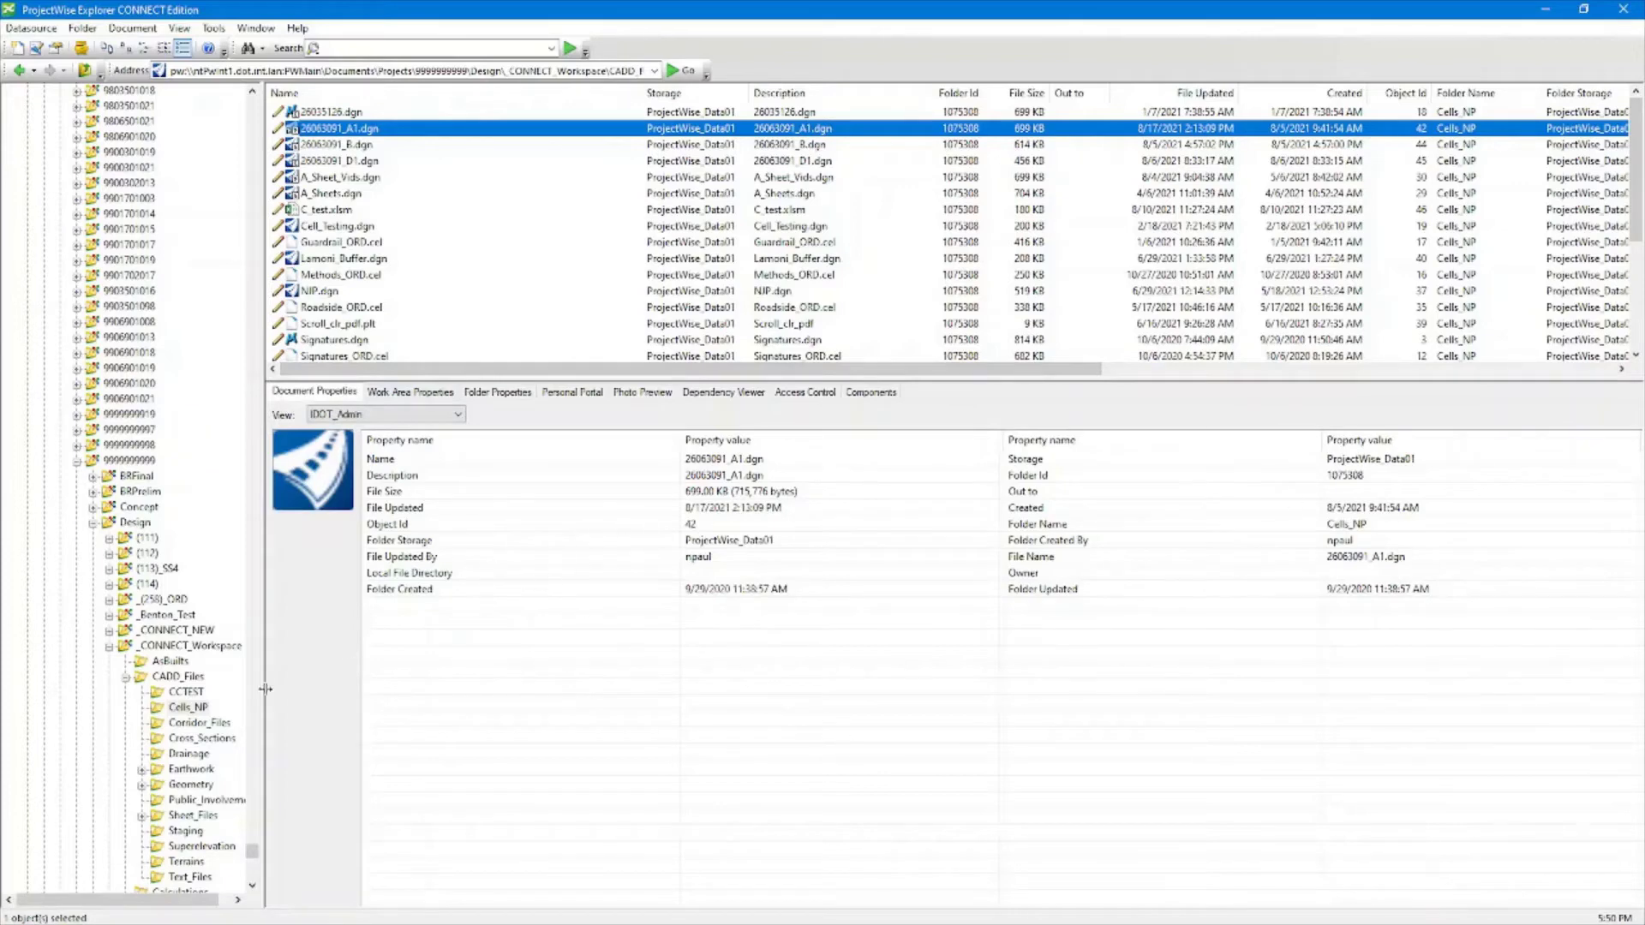
click(164, 677)
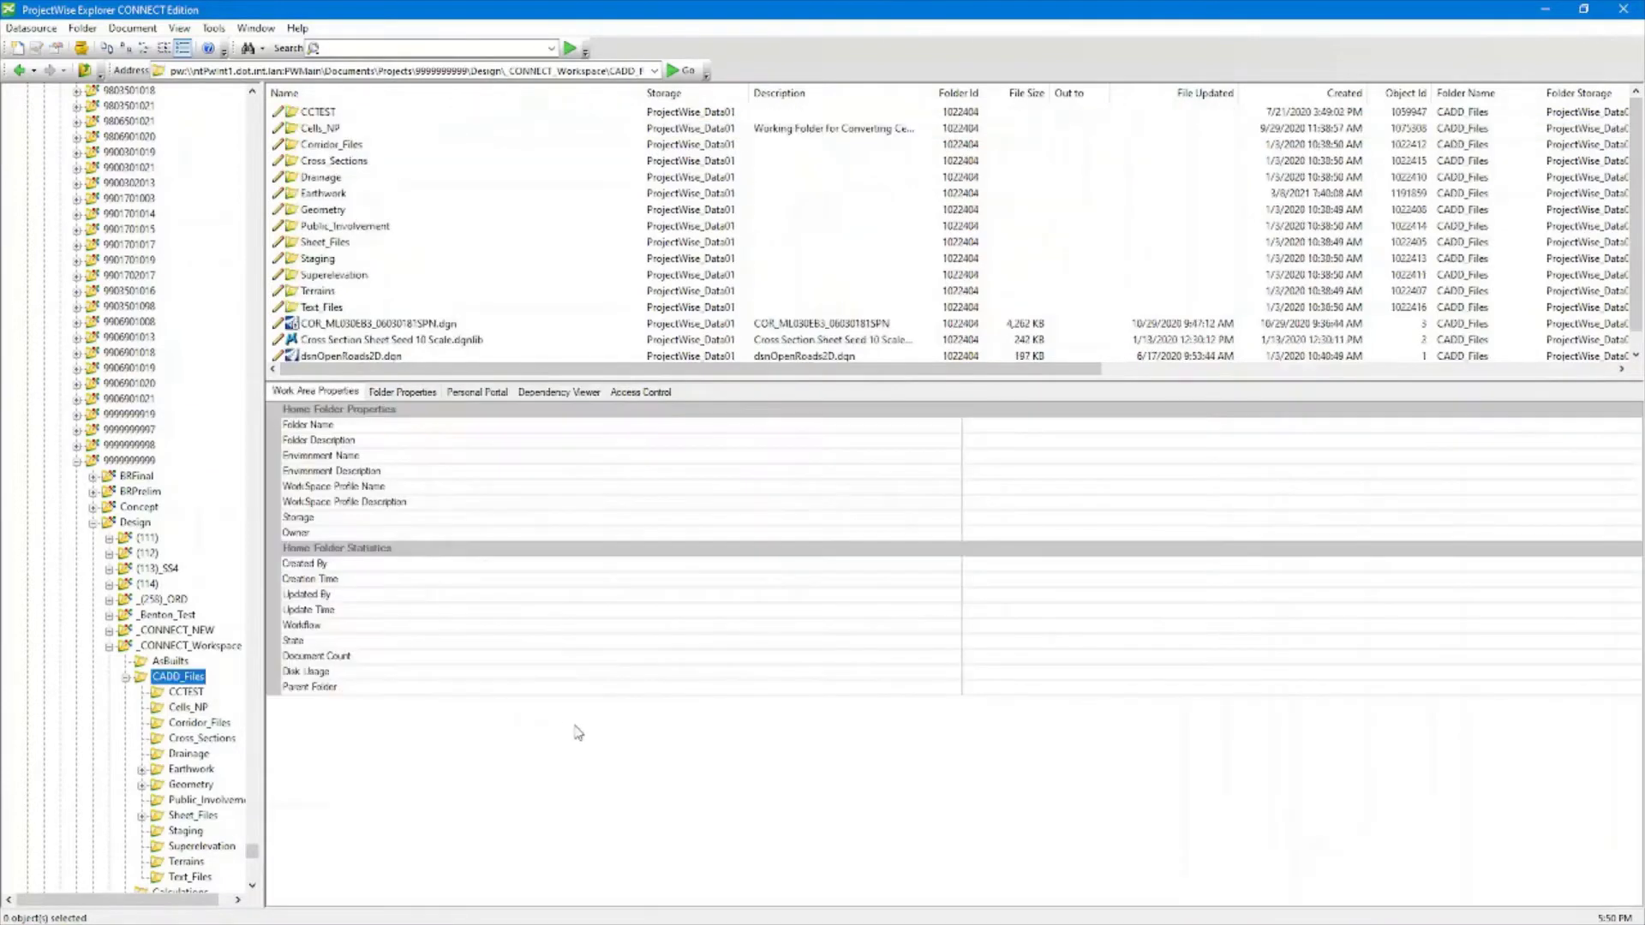
click(121, 461)
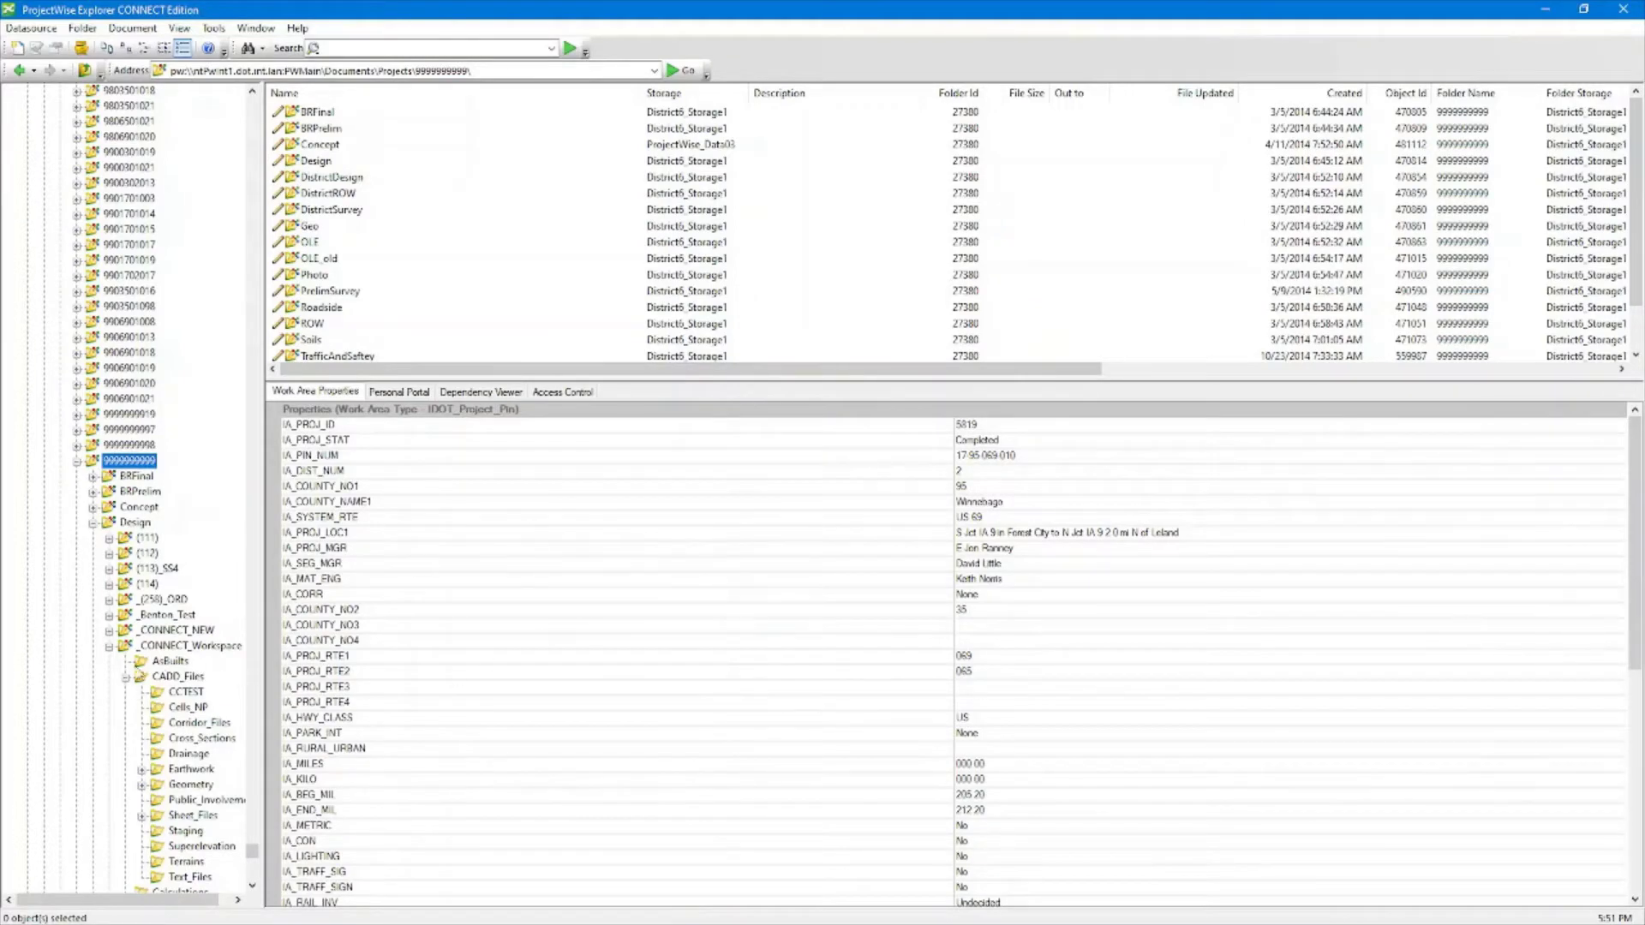
click(184, 678)
click(191, 707)
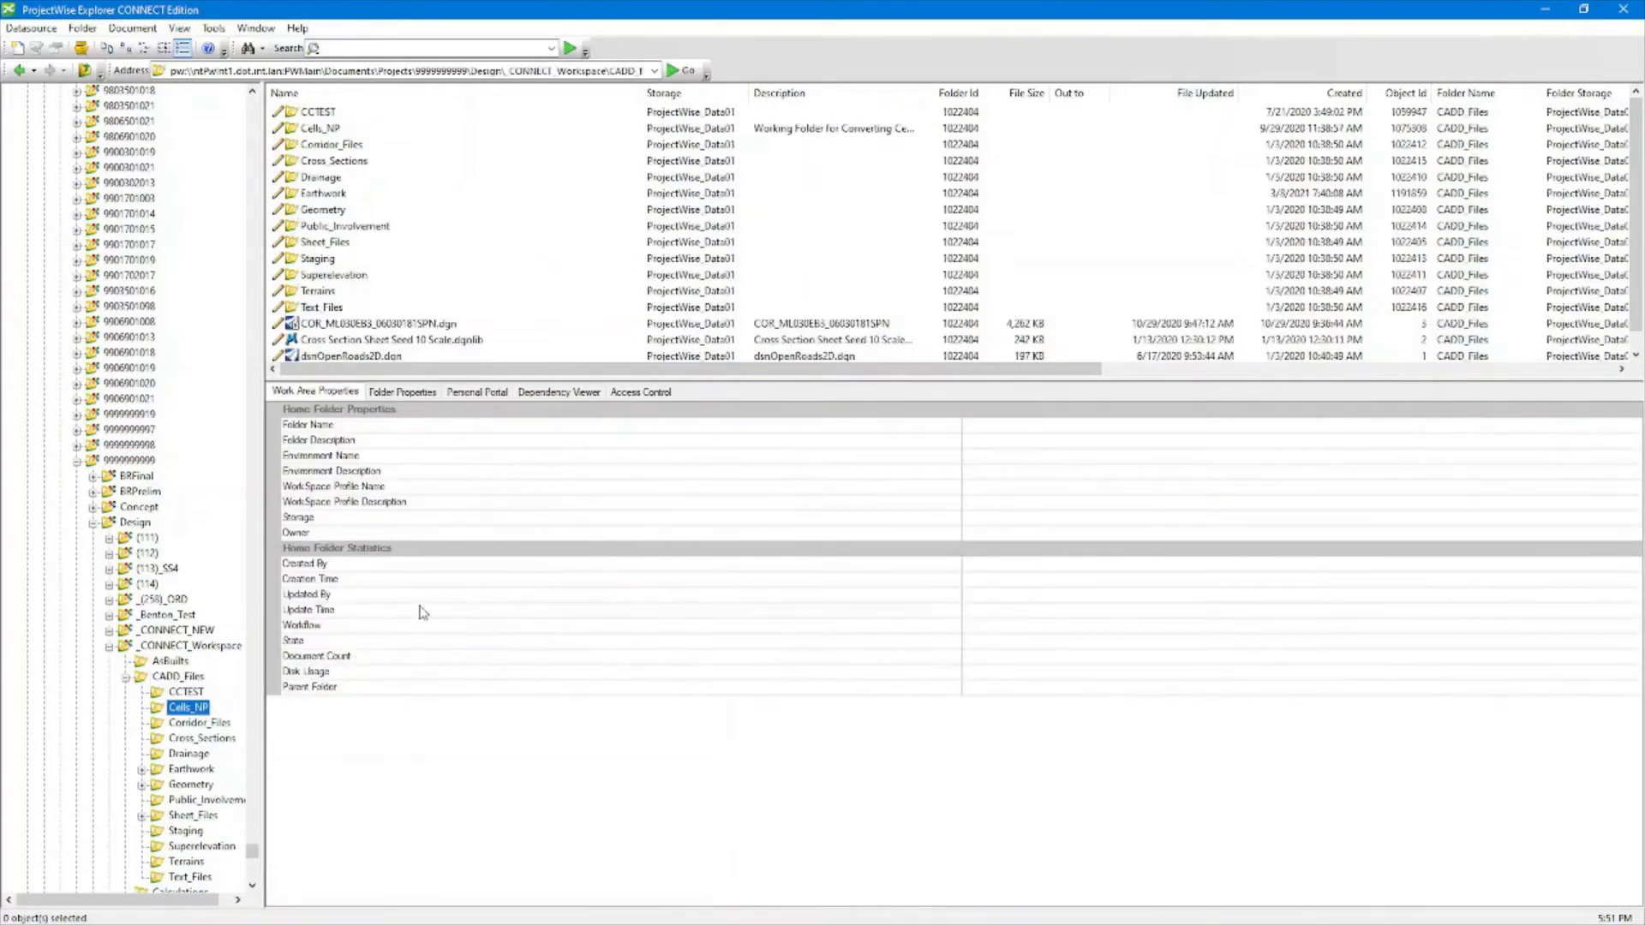
click(313, 129)
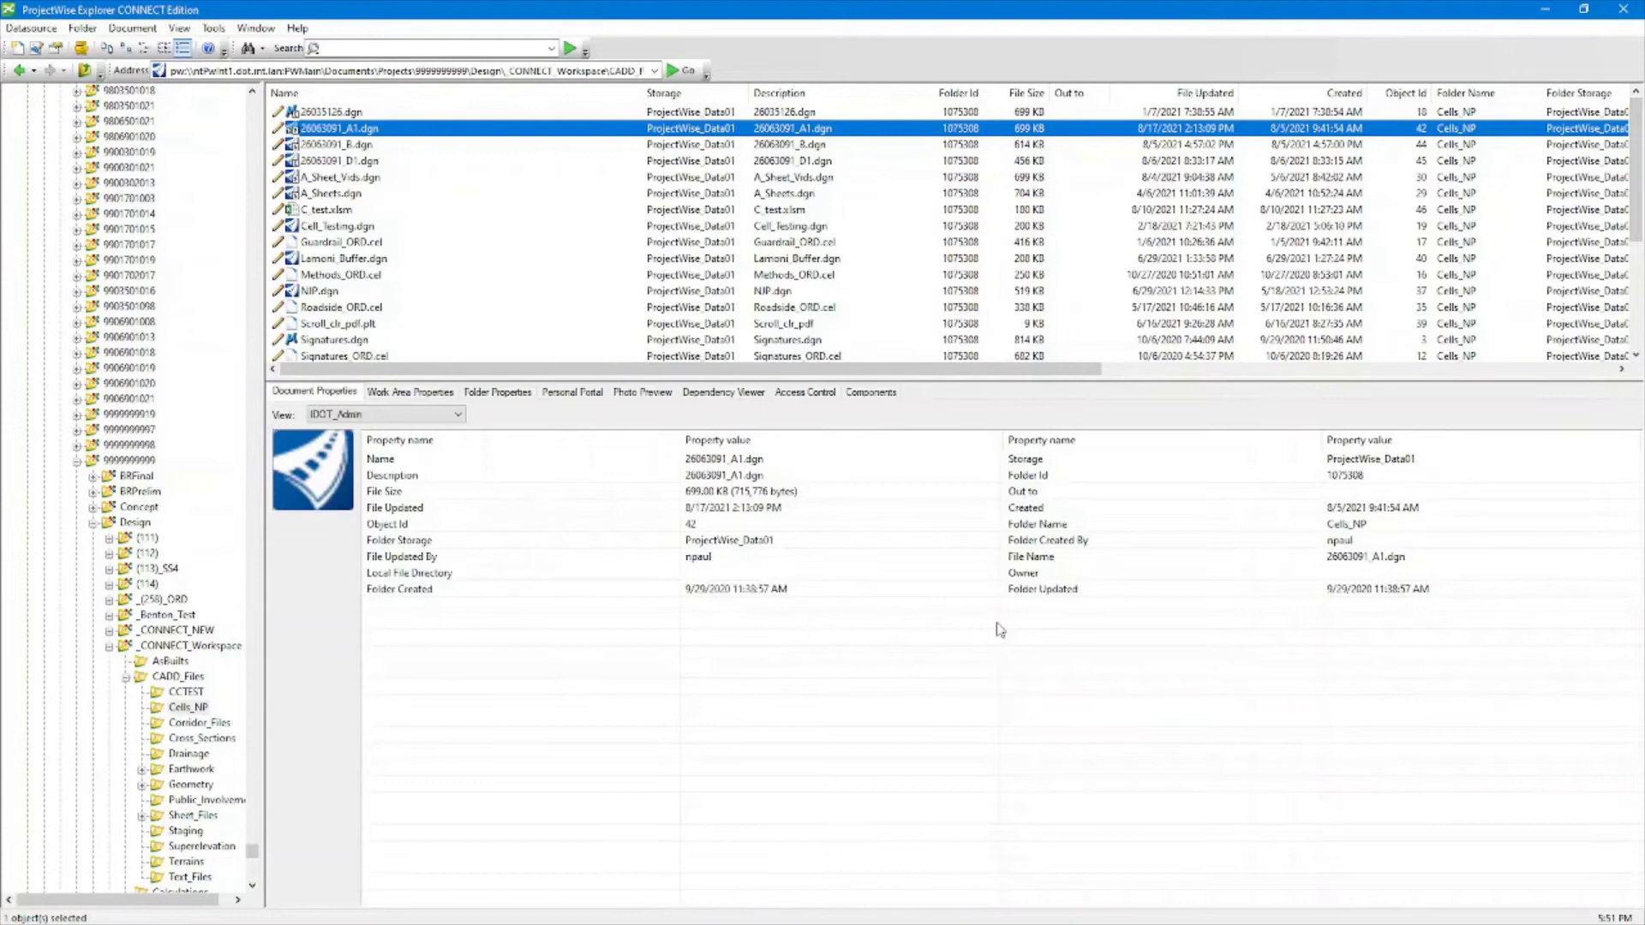
click(409, 391)
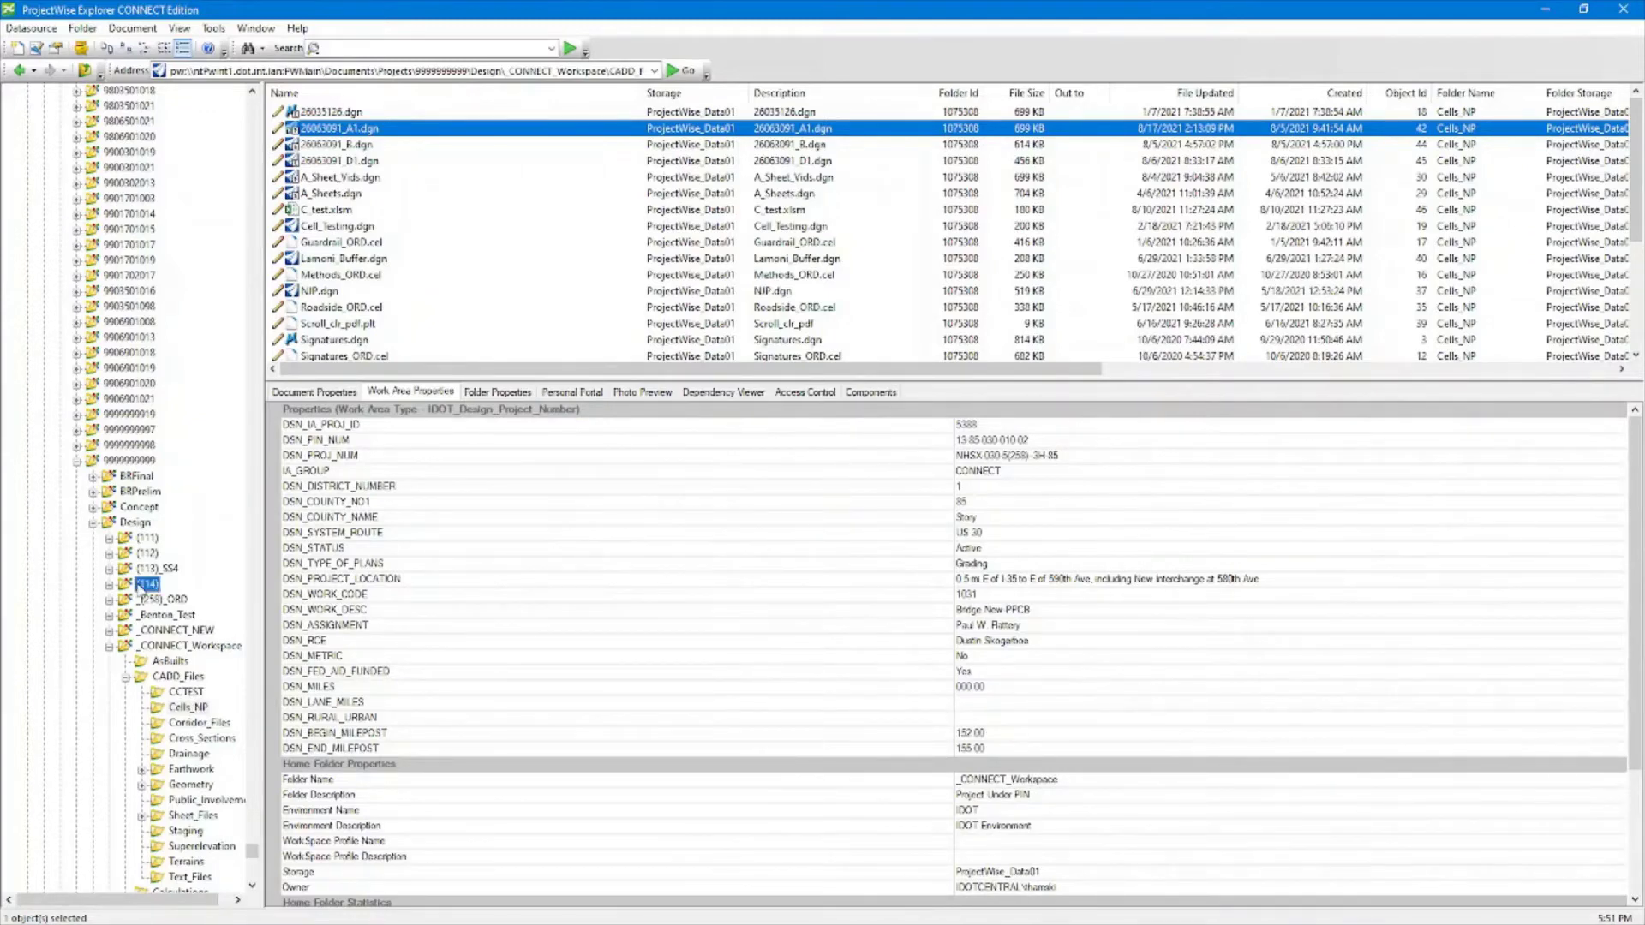
- Browse the (114) folder, return to Cells_NP, view its Folder Properties, then load the Personal Portal
click(144, 584)
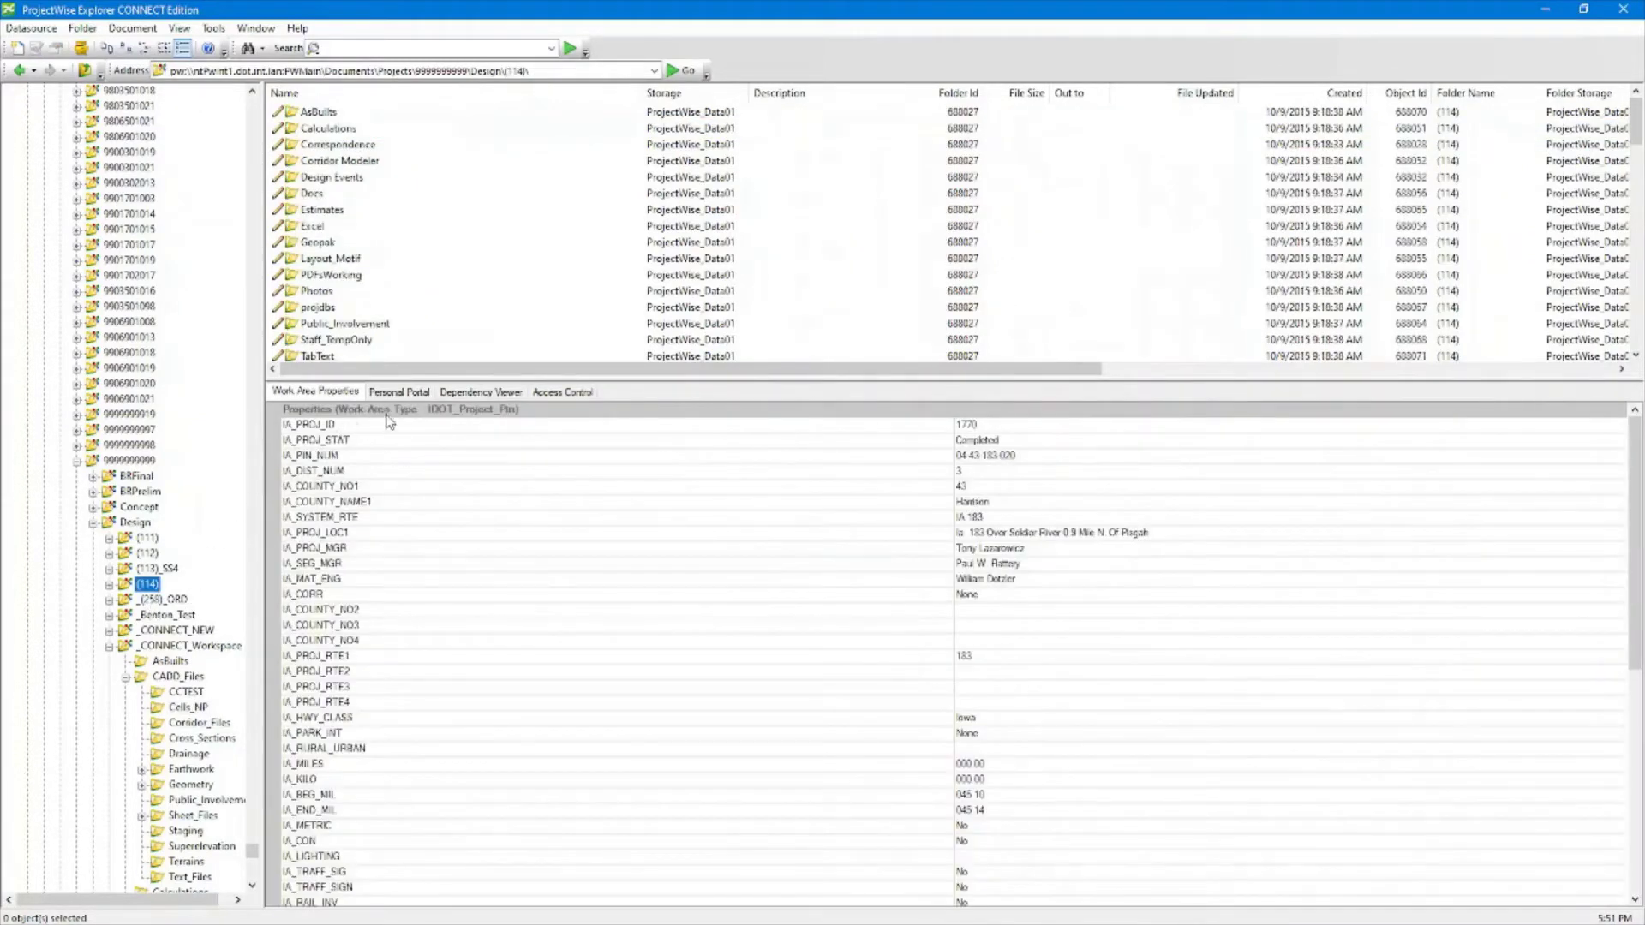
click(109, 584)
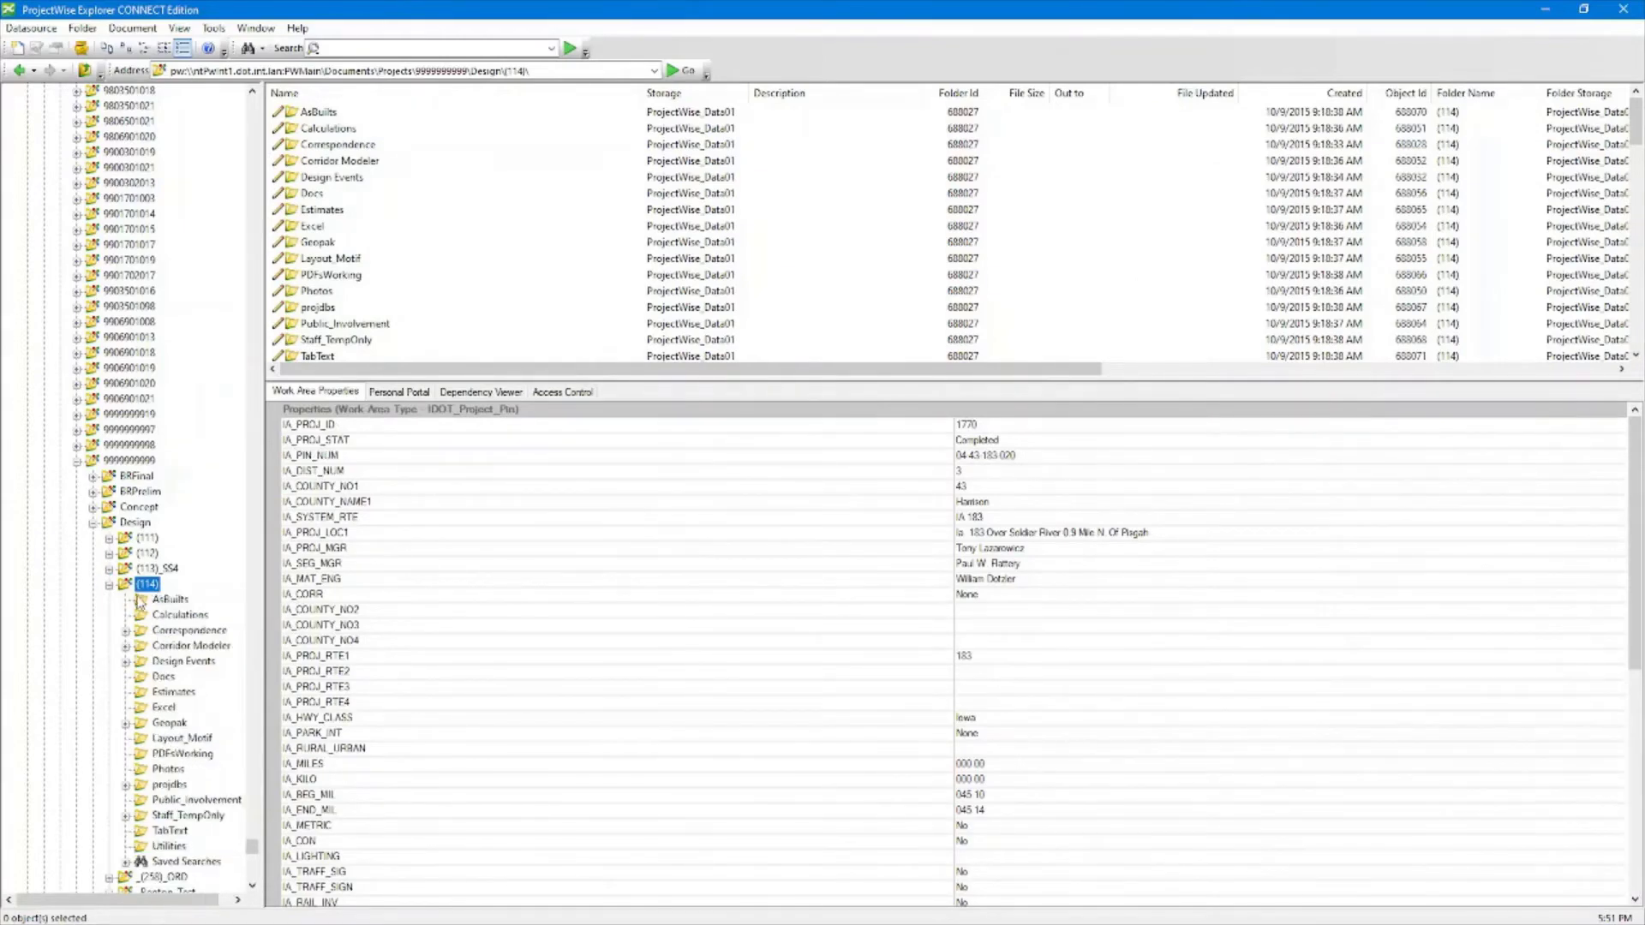
click(109, 584)
click(176, 677)
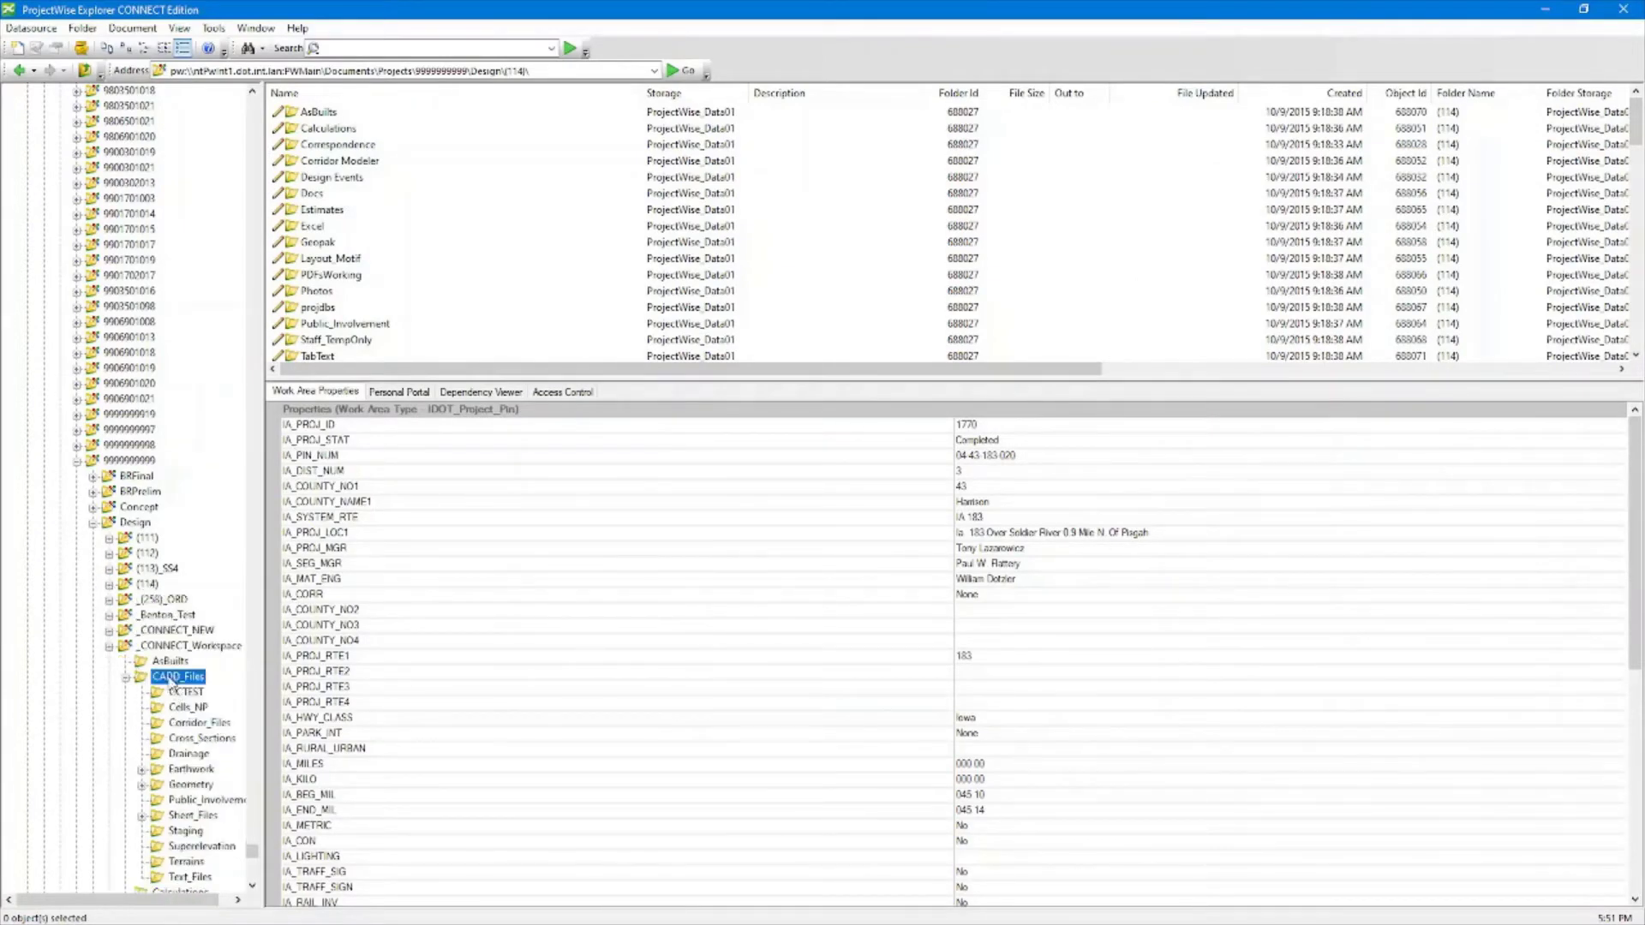
click(190, 708)
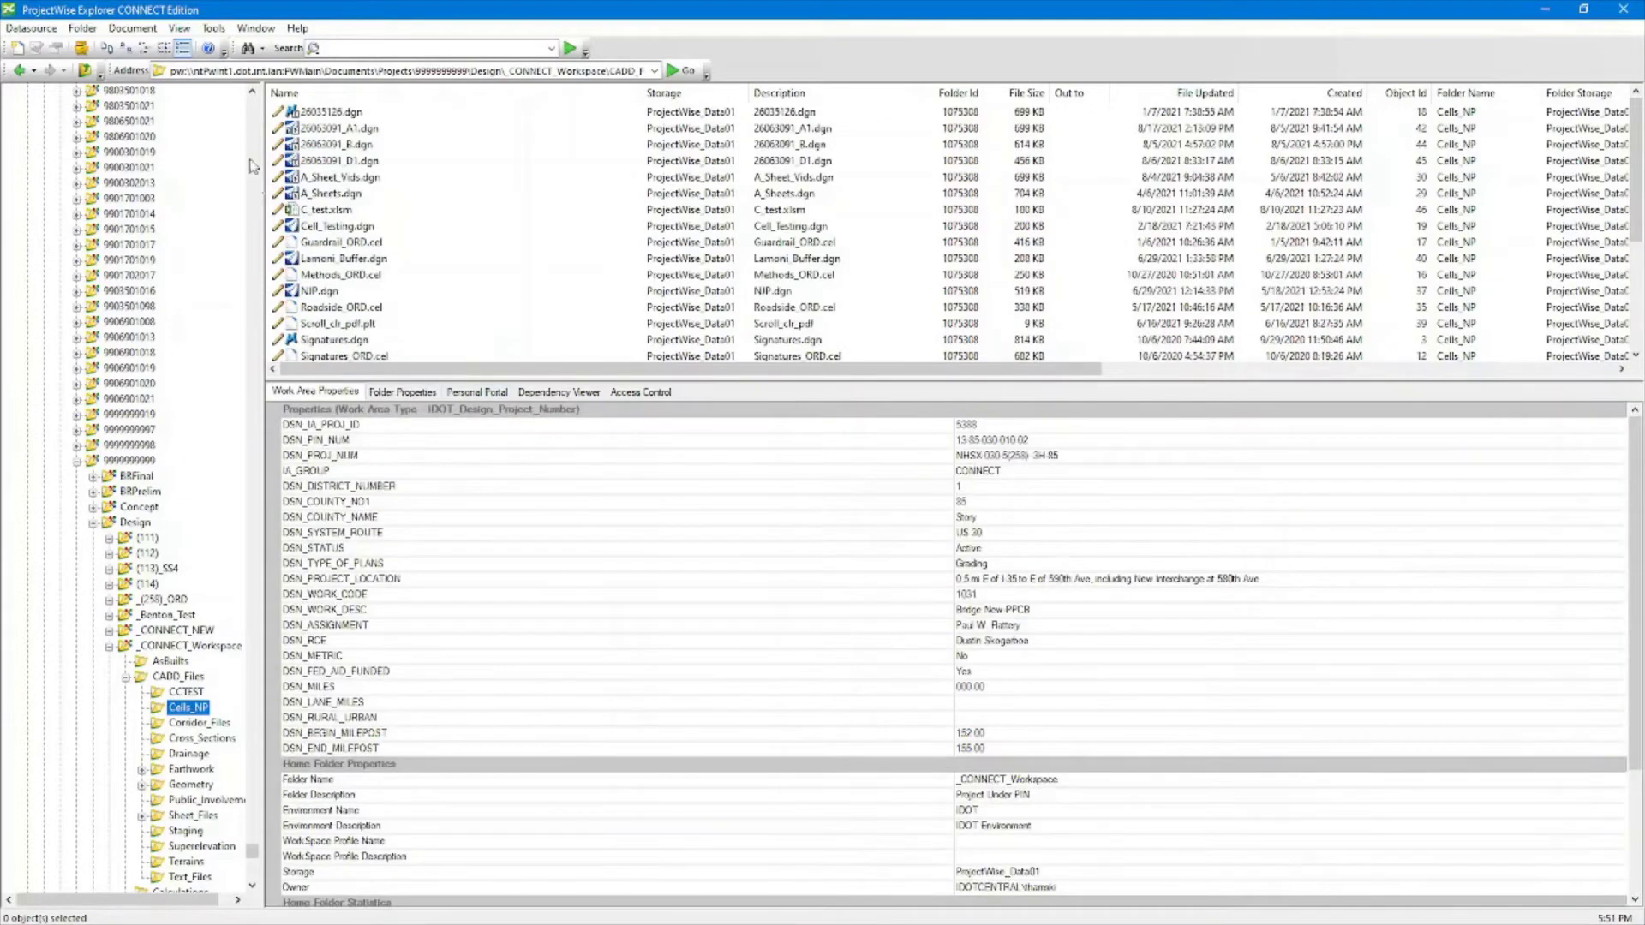
click(343, 130)
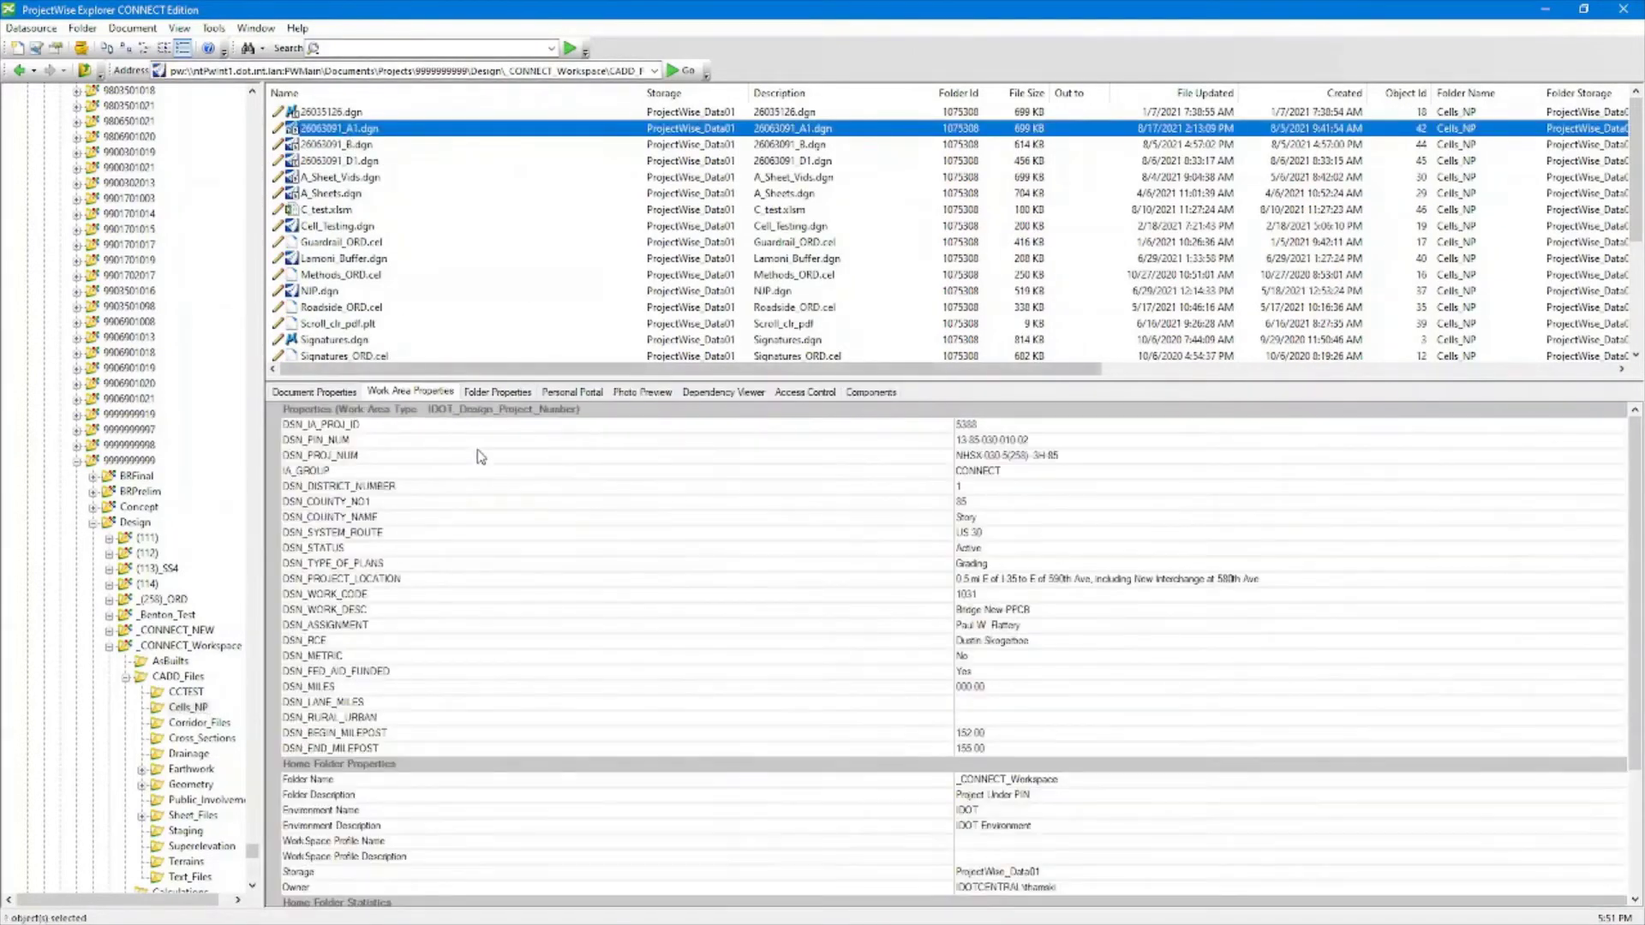
click(506, 393)
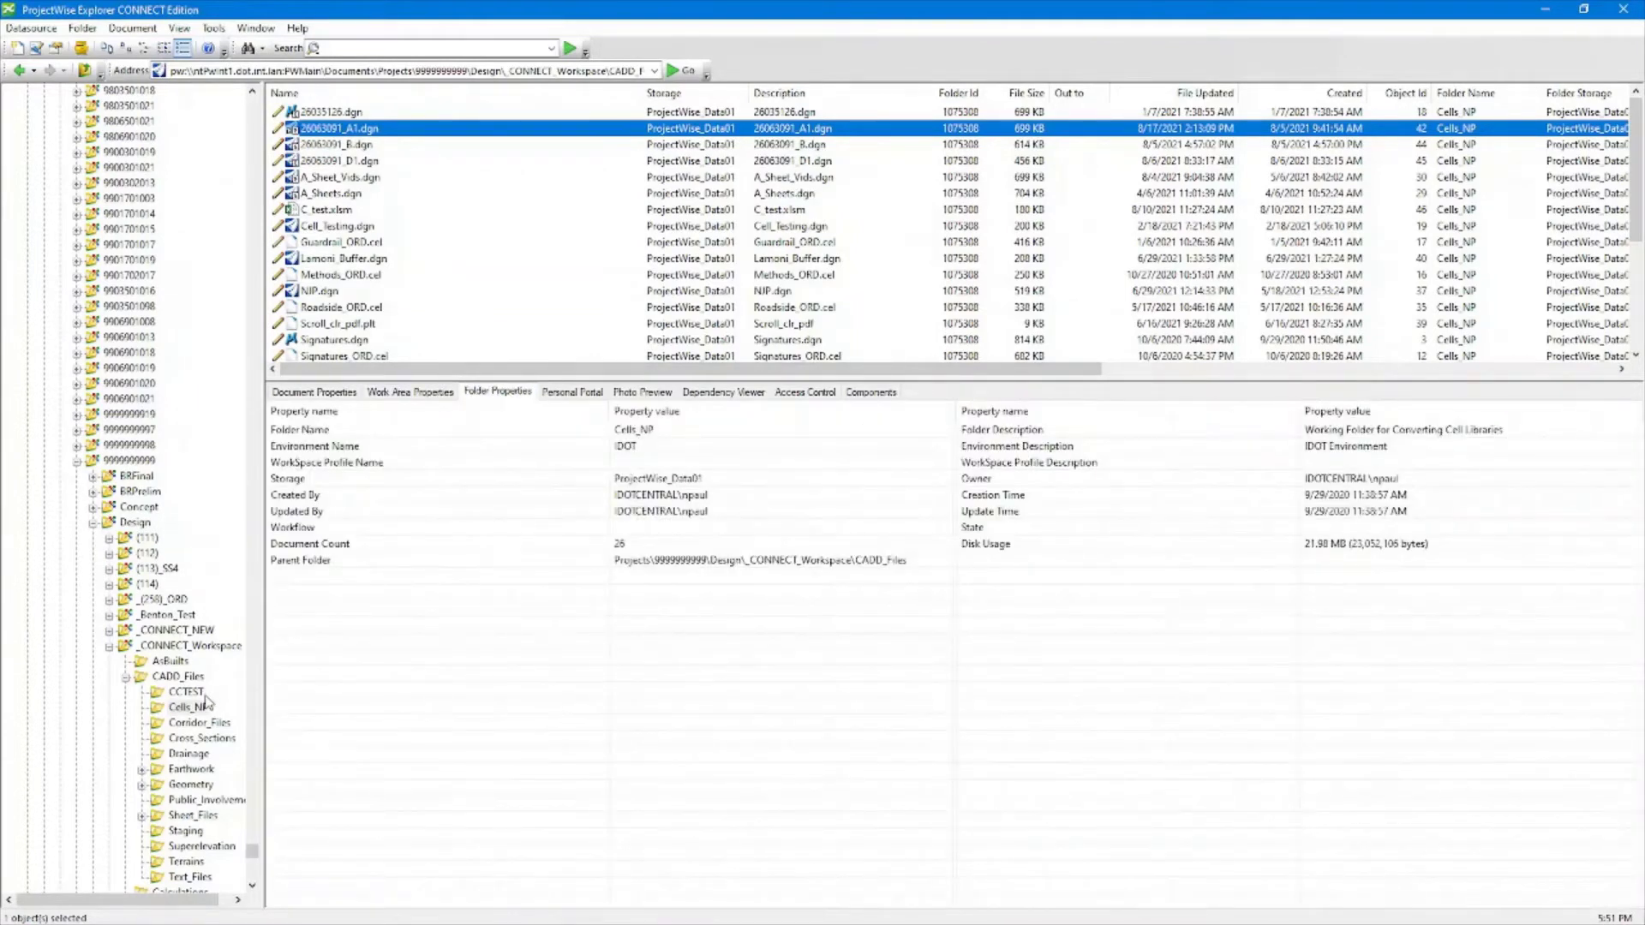
click(589, 394)
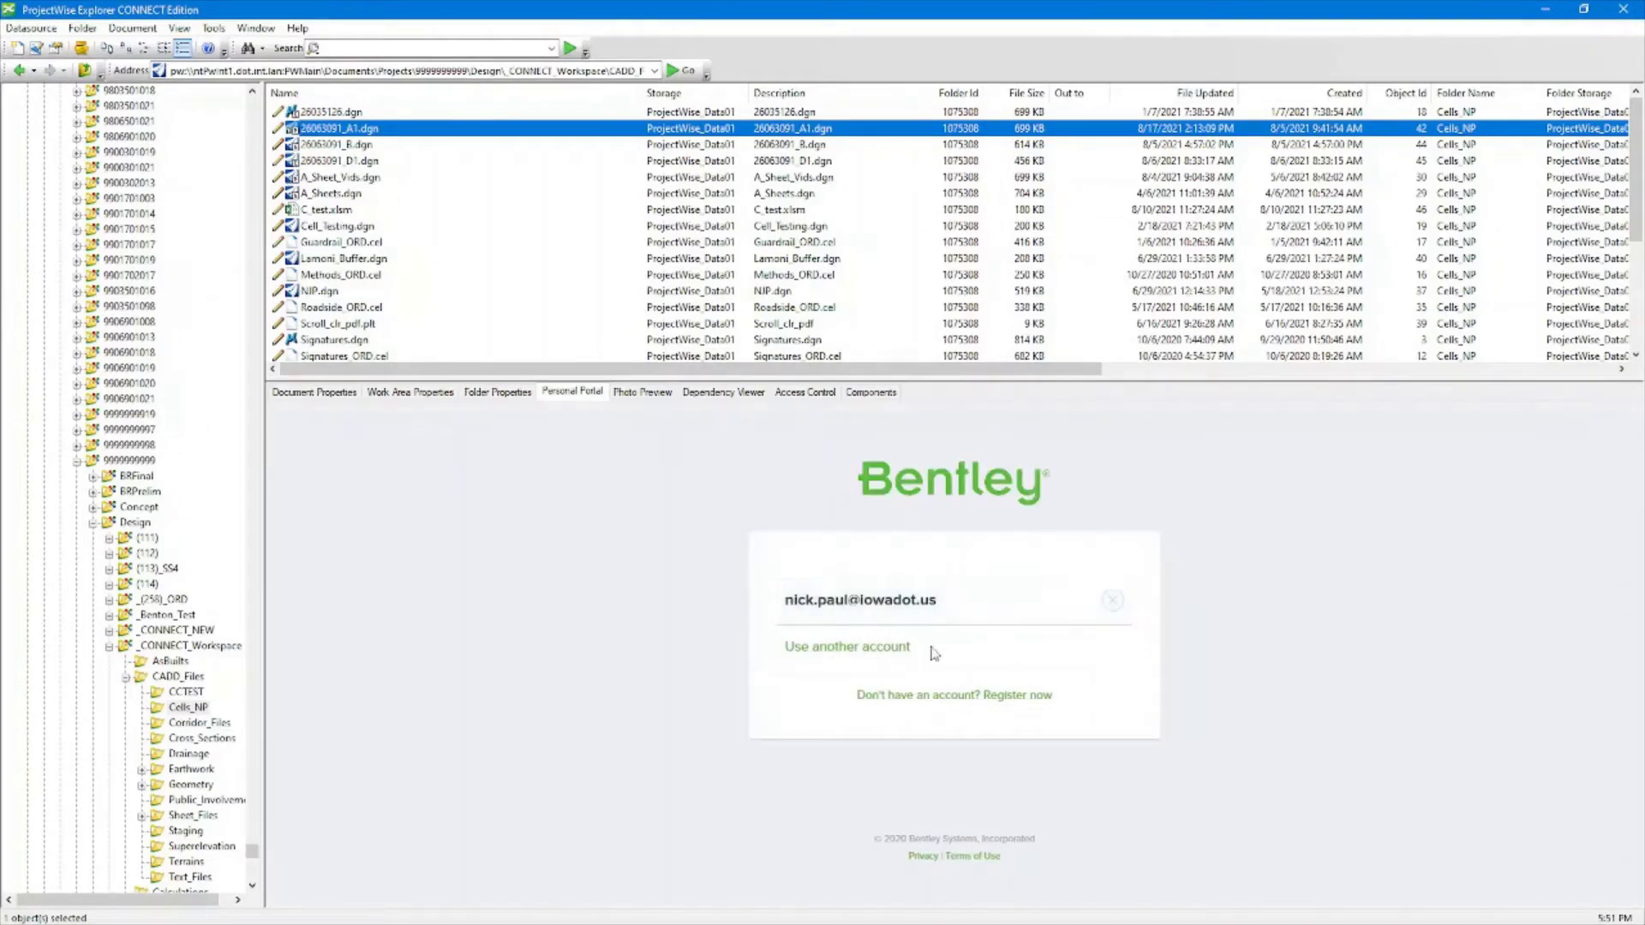
- Sign in with the existing Bentley account, then preview 26063091_A1.dgn's title sheet in Photo Preview
click(863, 610)
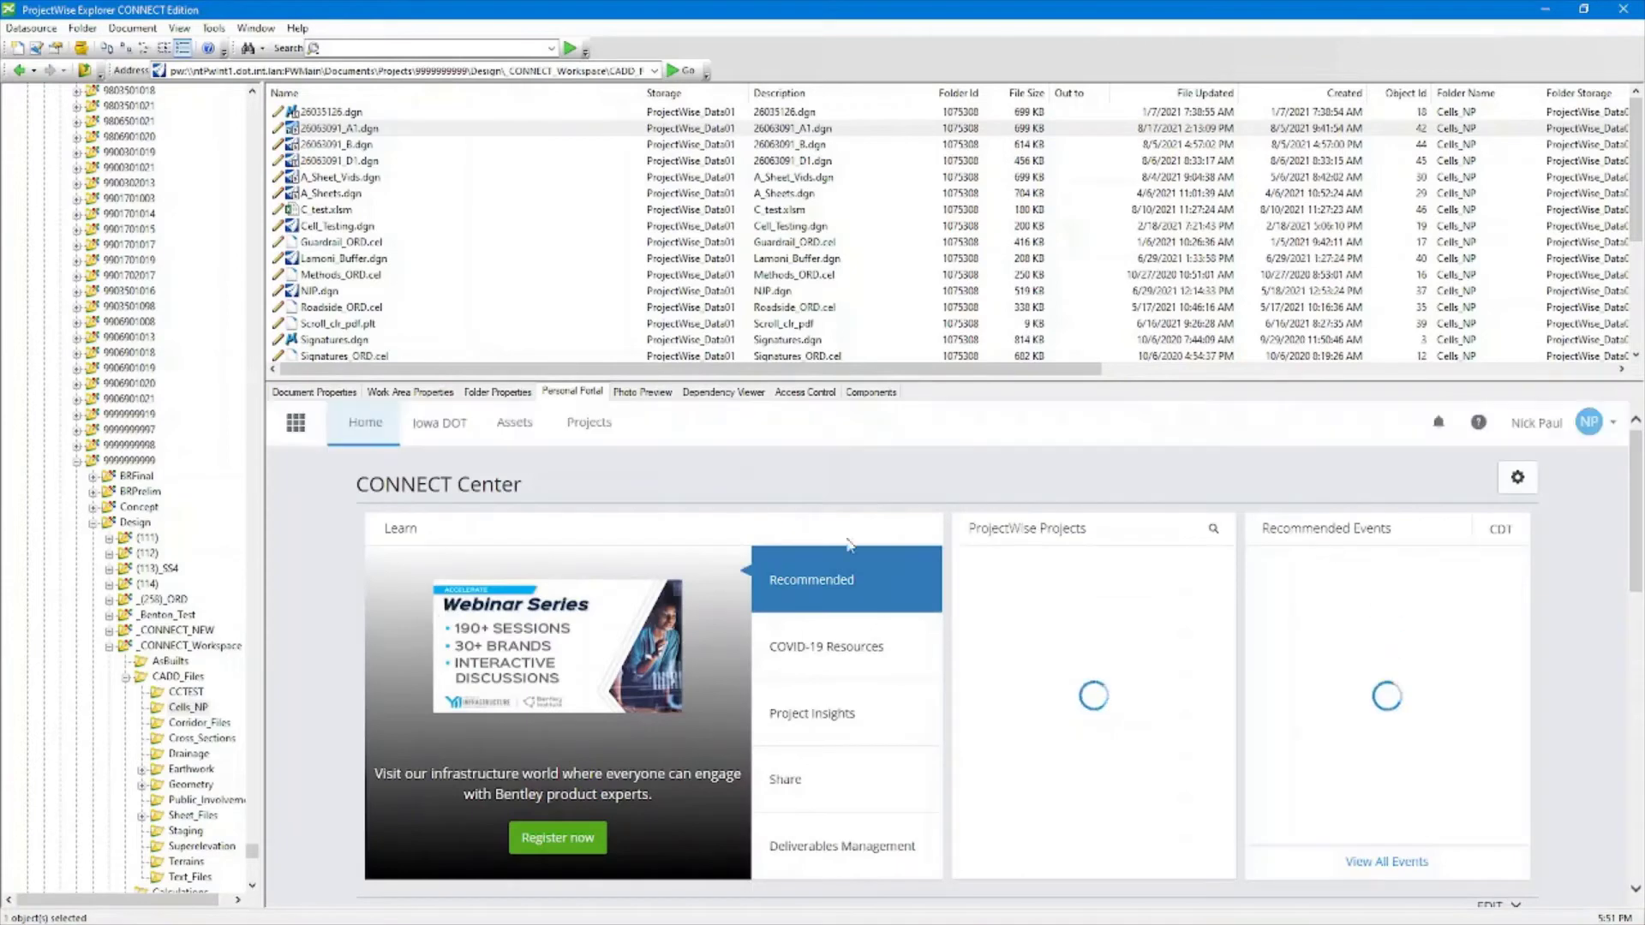
click(642, 393)
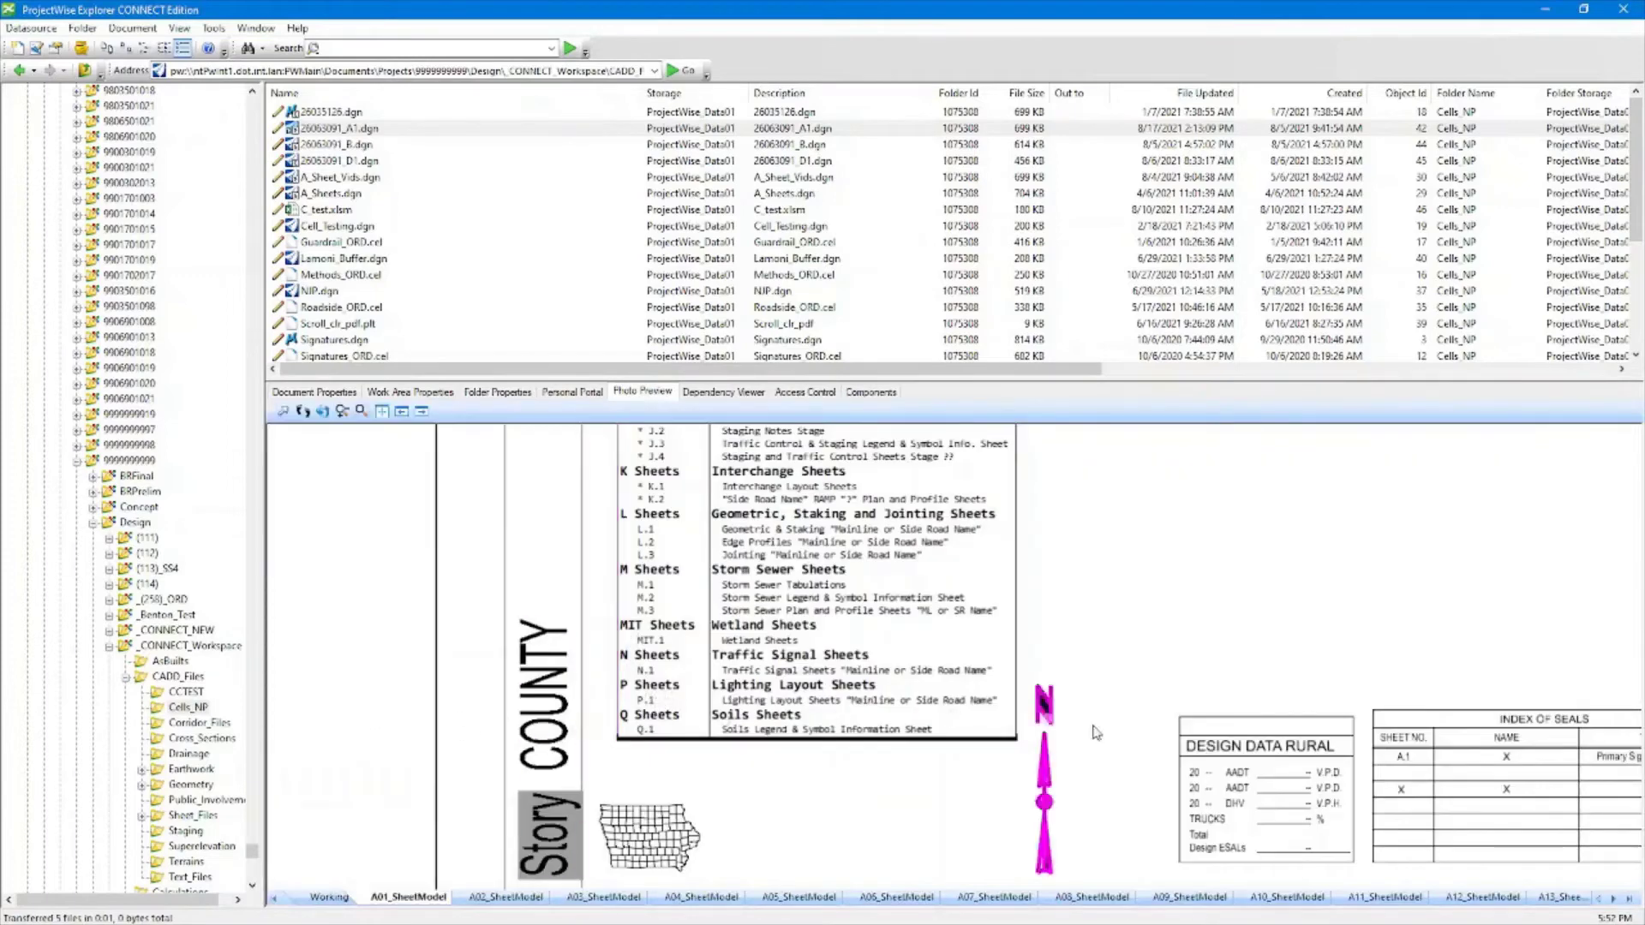
- Zoom the sheet preview, cycle through the A02, Working and A01 models, then open the Dependency Viewer
scroll(818, 723, down, 3)
scroll(745, 664, up, 1)
scroll(856, 630, down, 1)
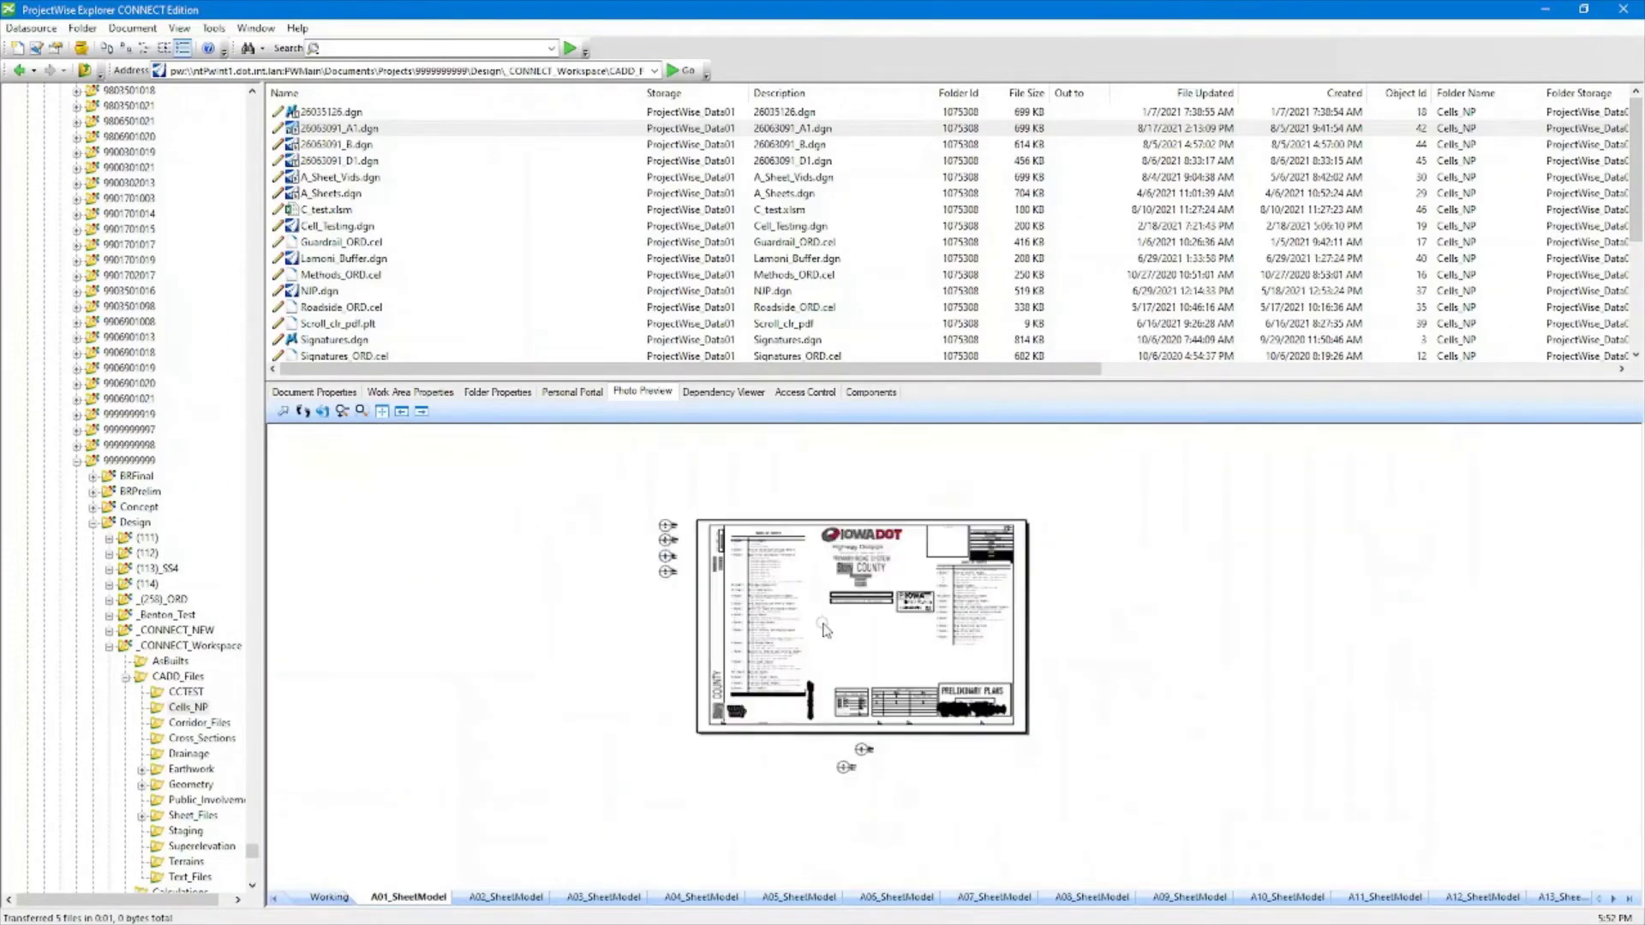
click(866, 628)
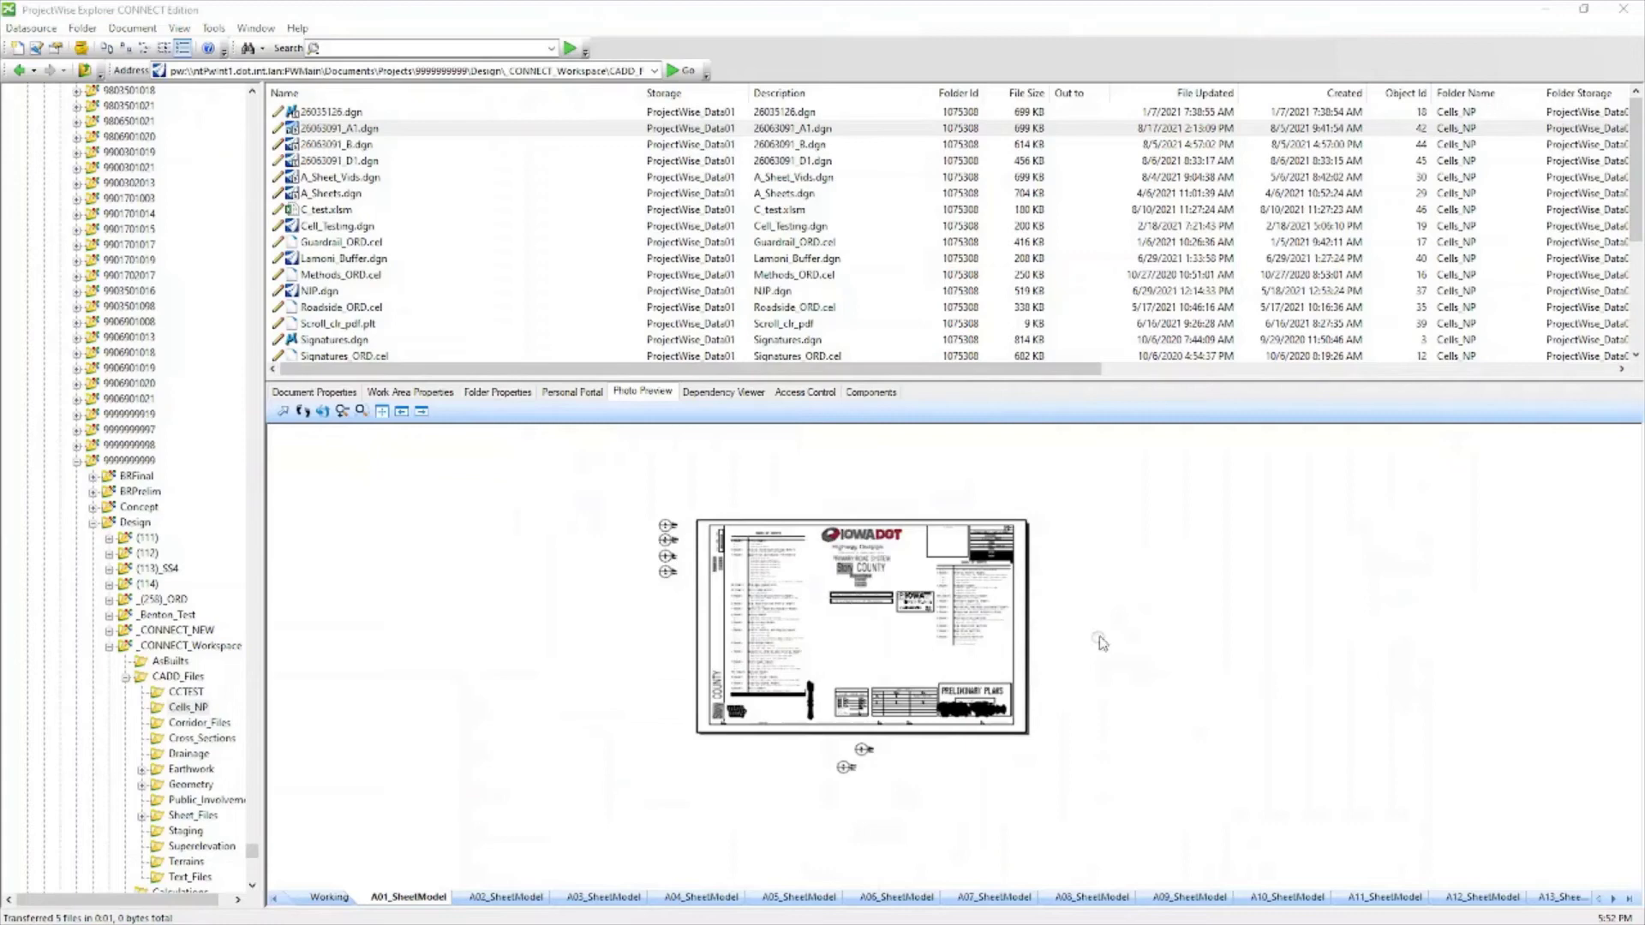
scroll(917, 677, down, 2)
scroll(929, 673, up, 3)
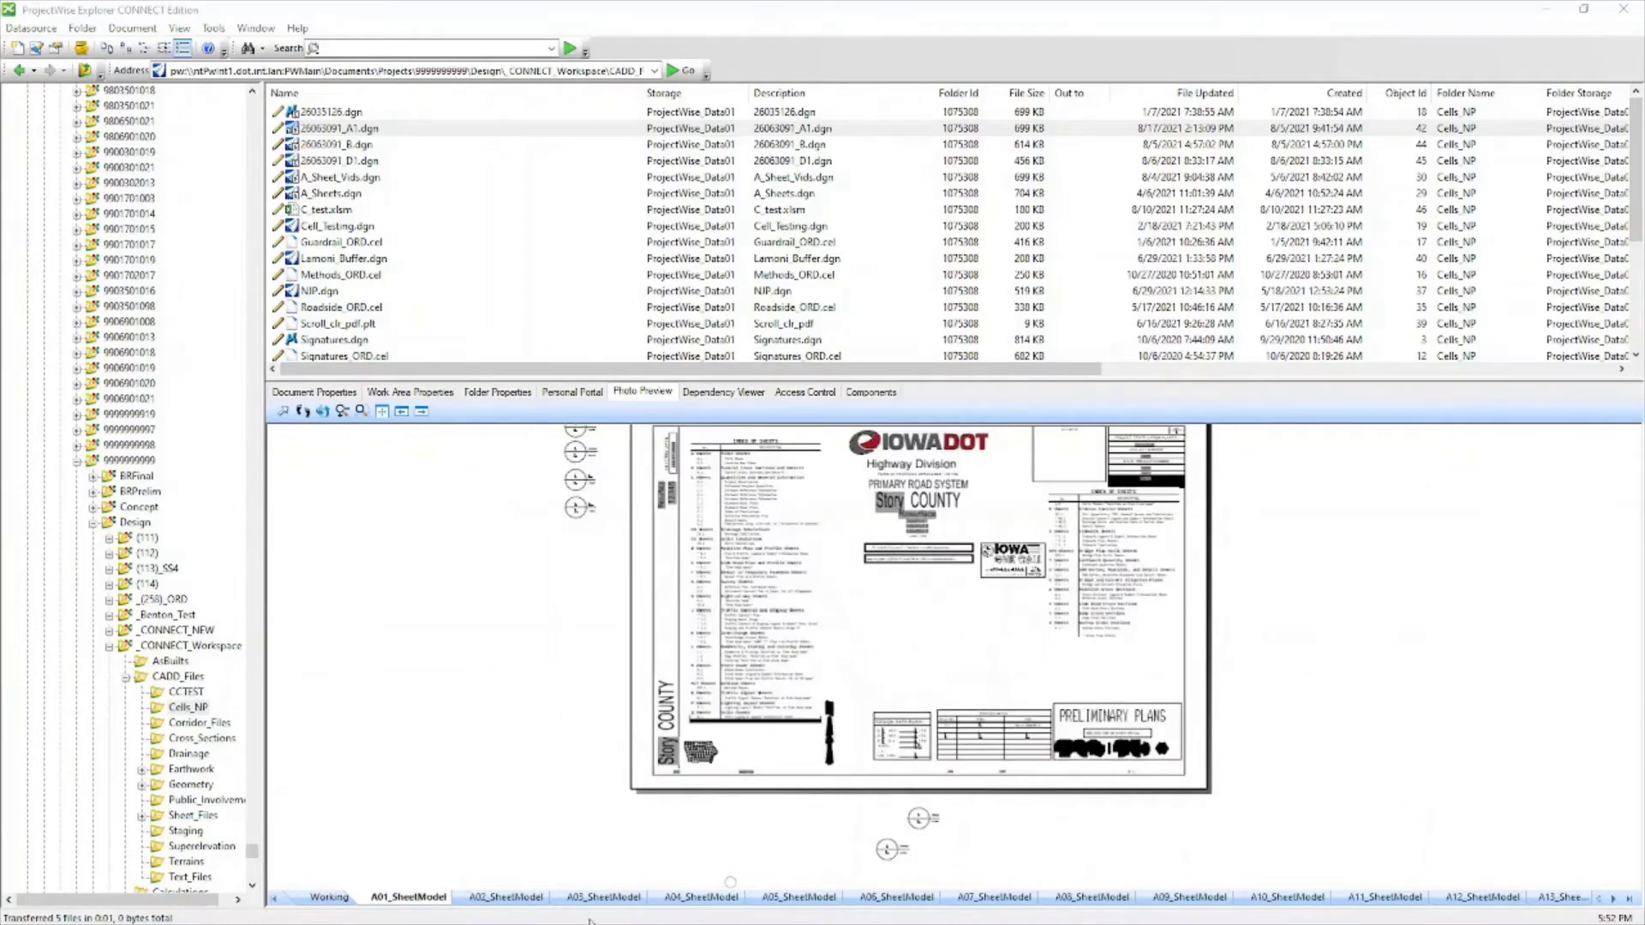
click(510, 897)
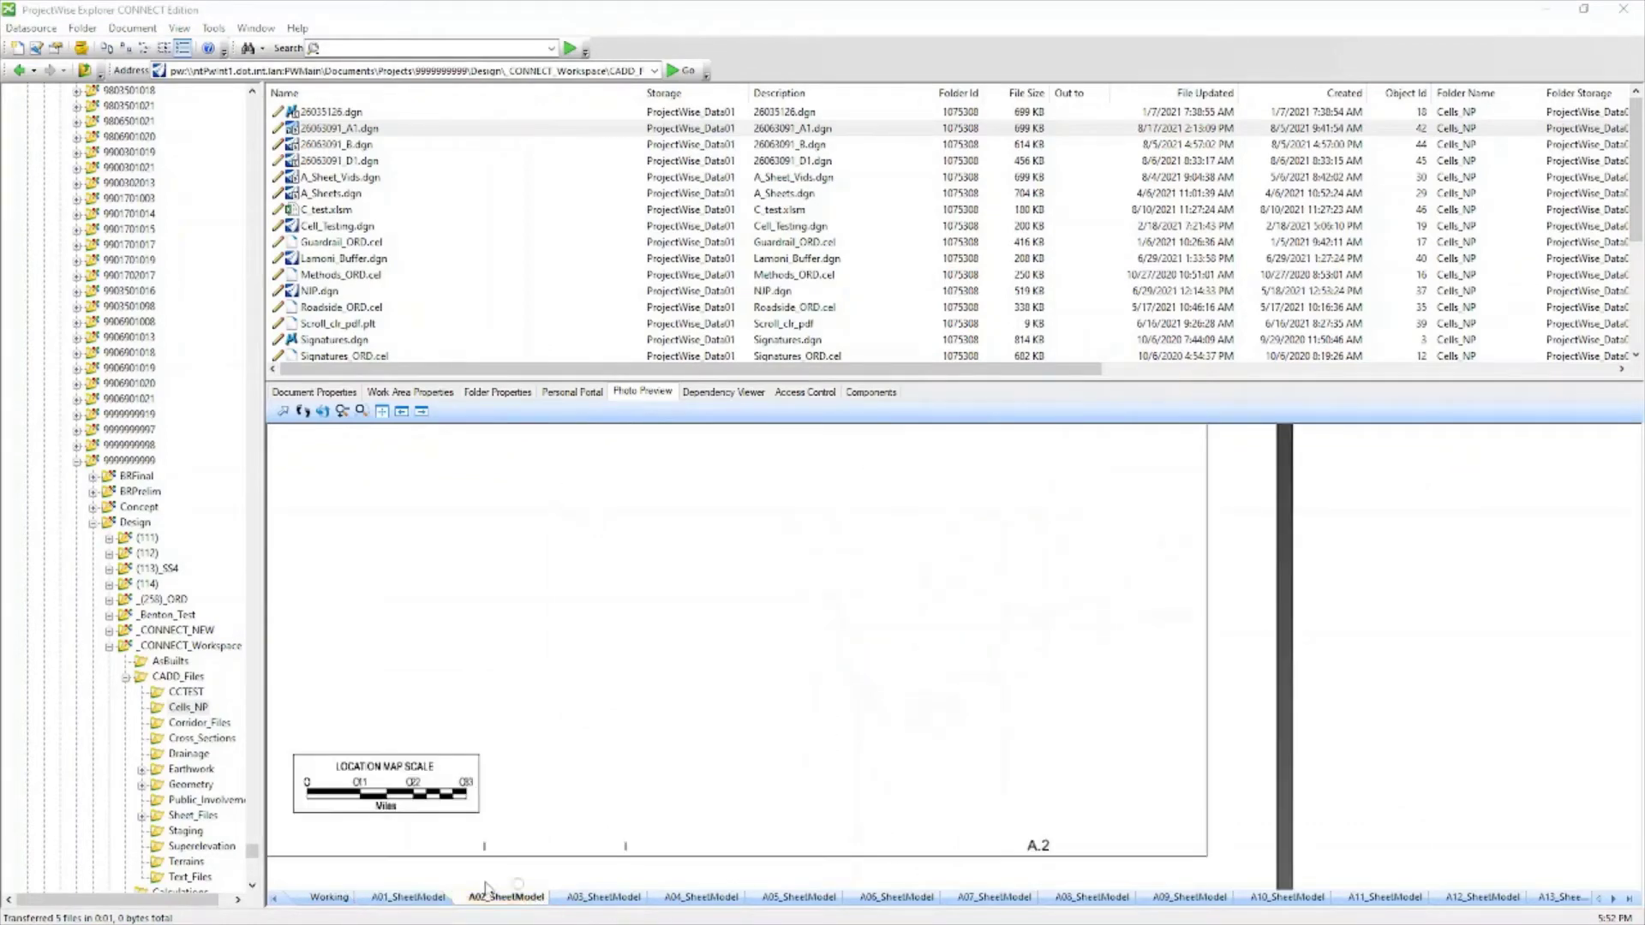
click(329, 897)
click(408, 896)
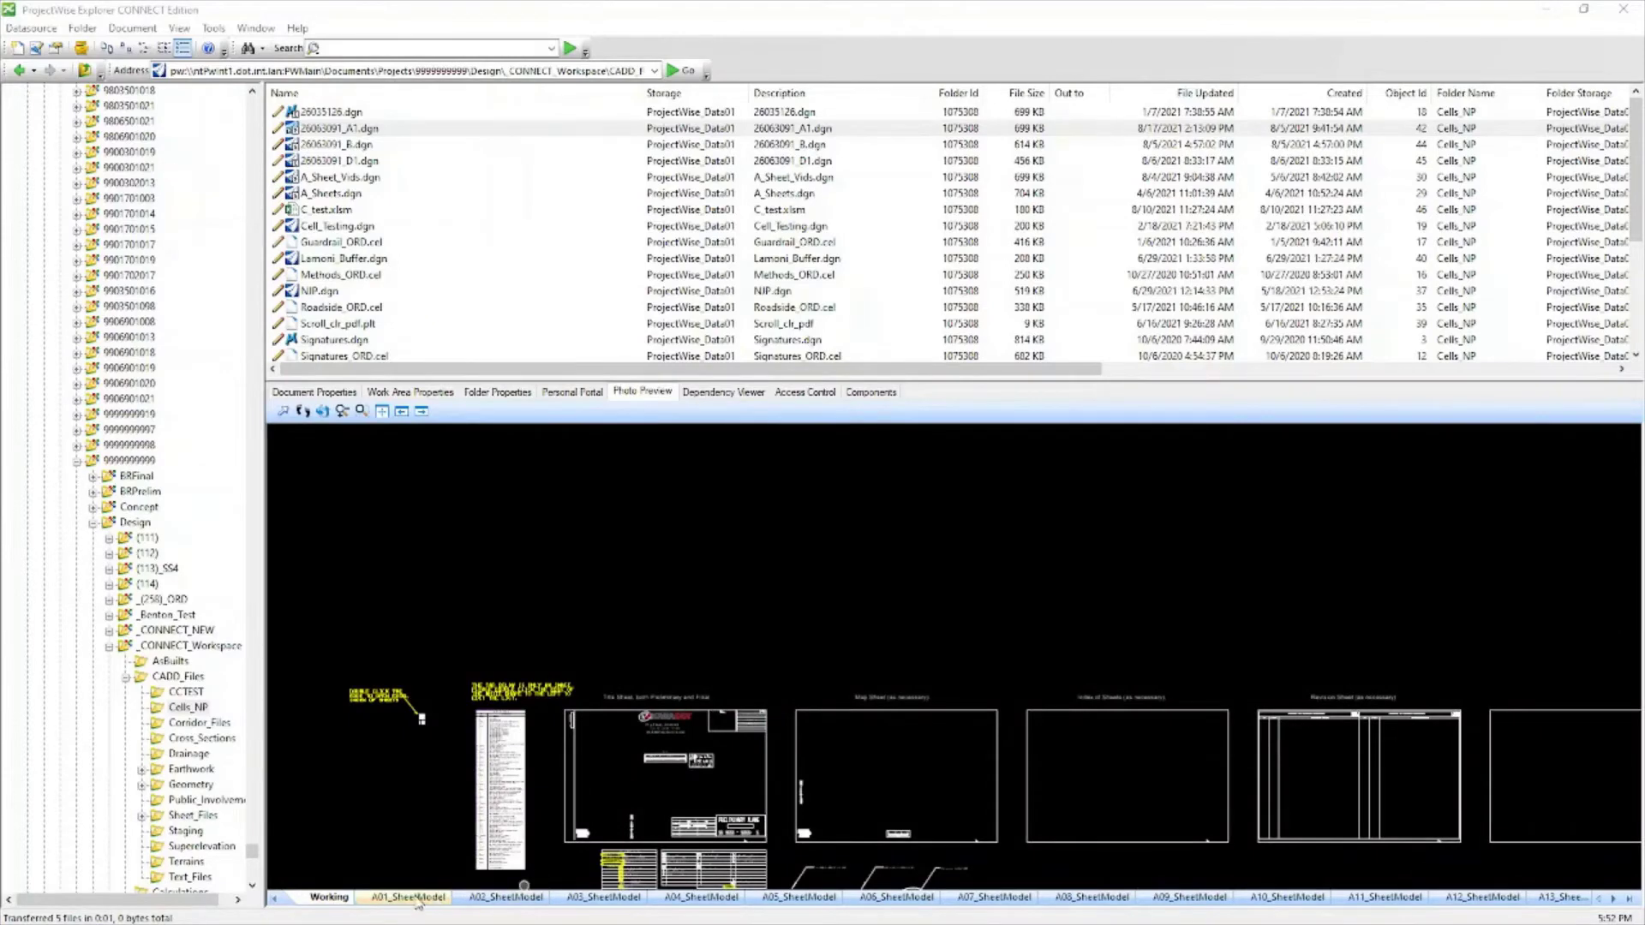
click(718, 394)
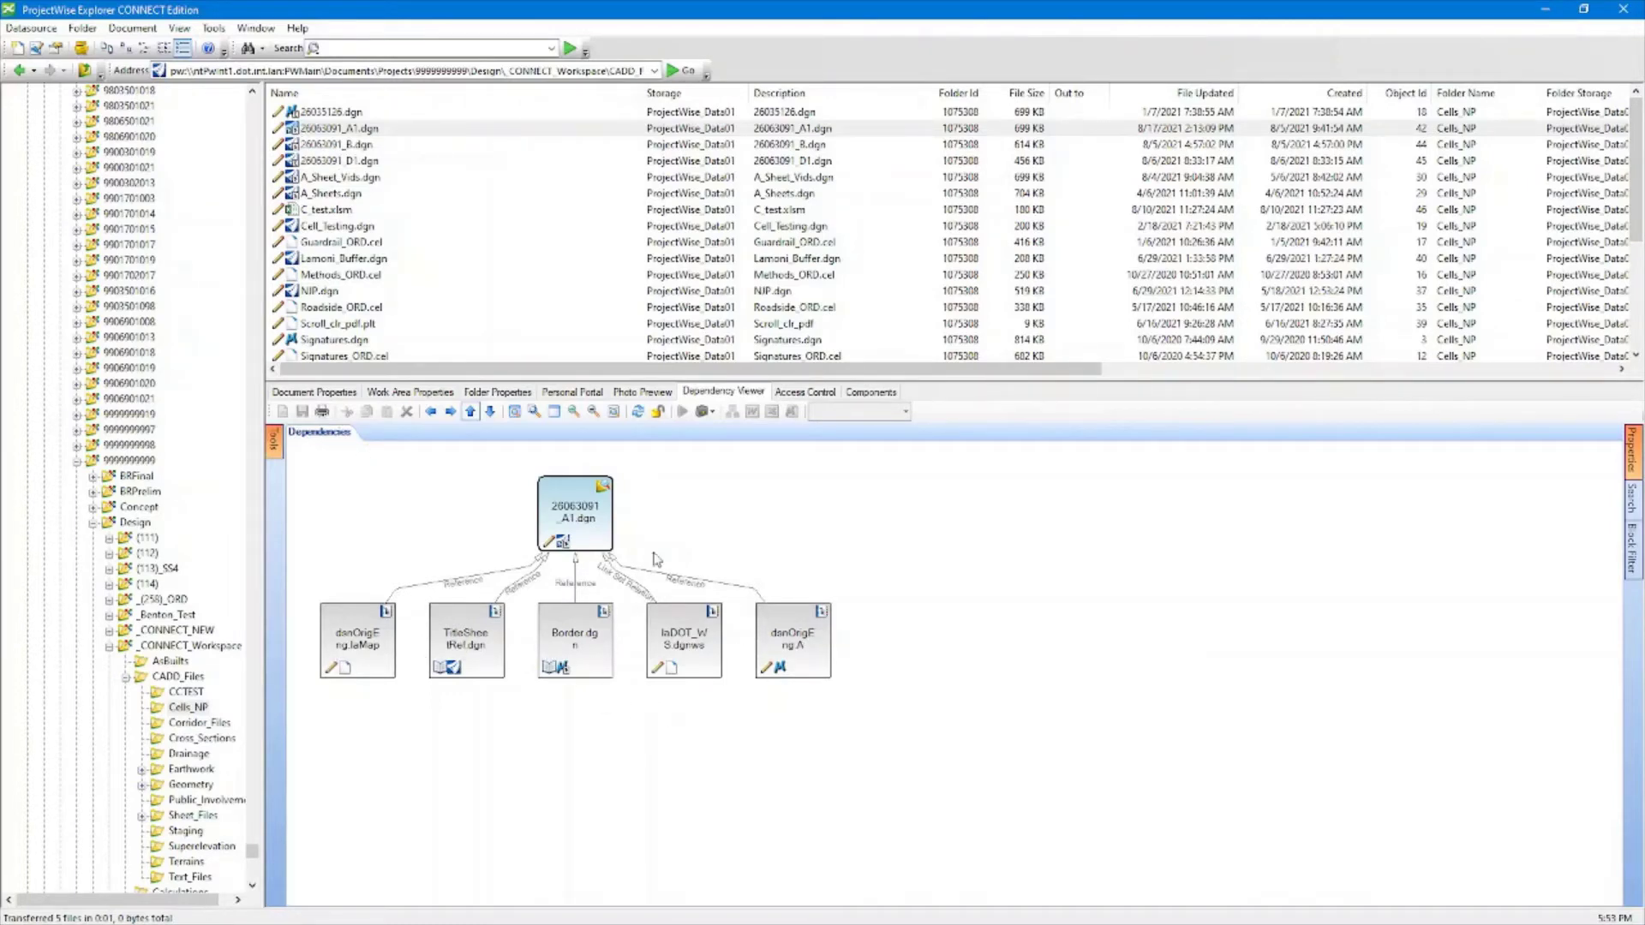
- Check dependencies of NJP.dgn and Lamoni_Buffer.dgn, then graph 26035126.dgn's four referenced files
scroll(310, 139, down, 2)
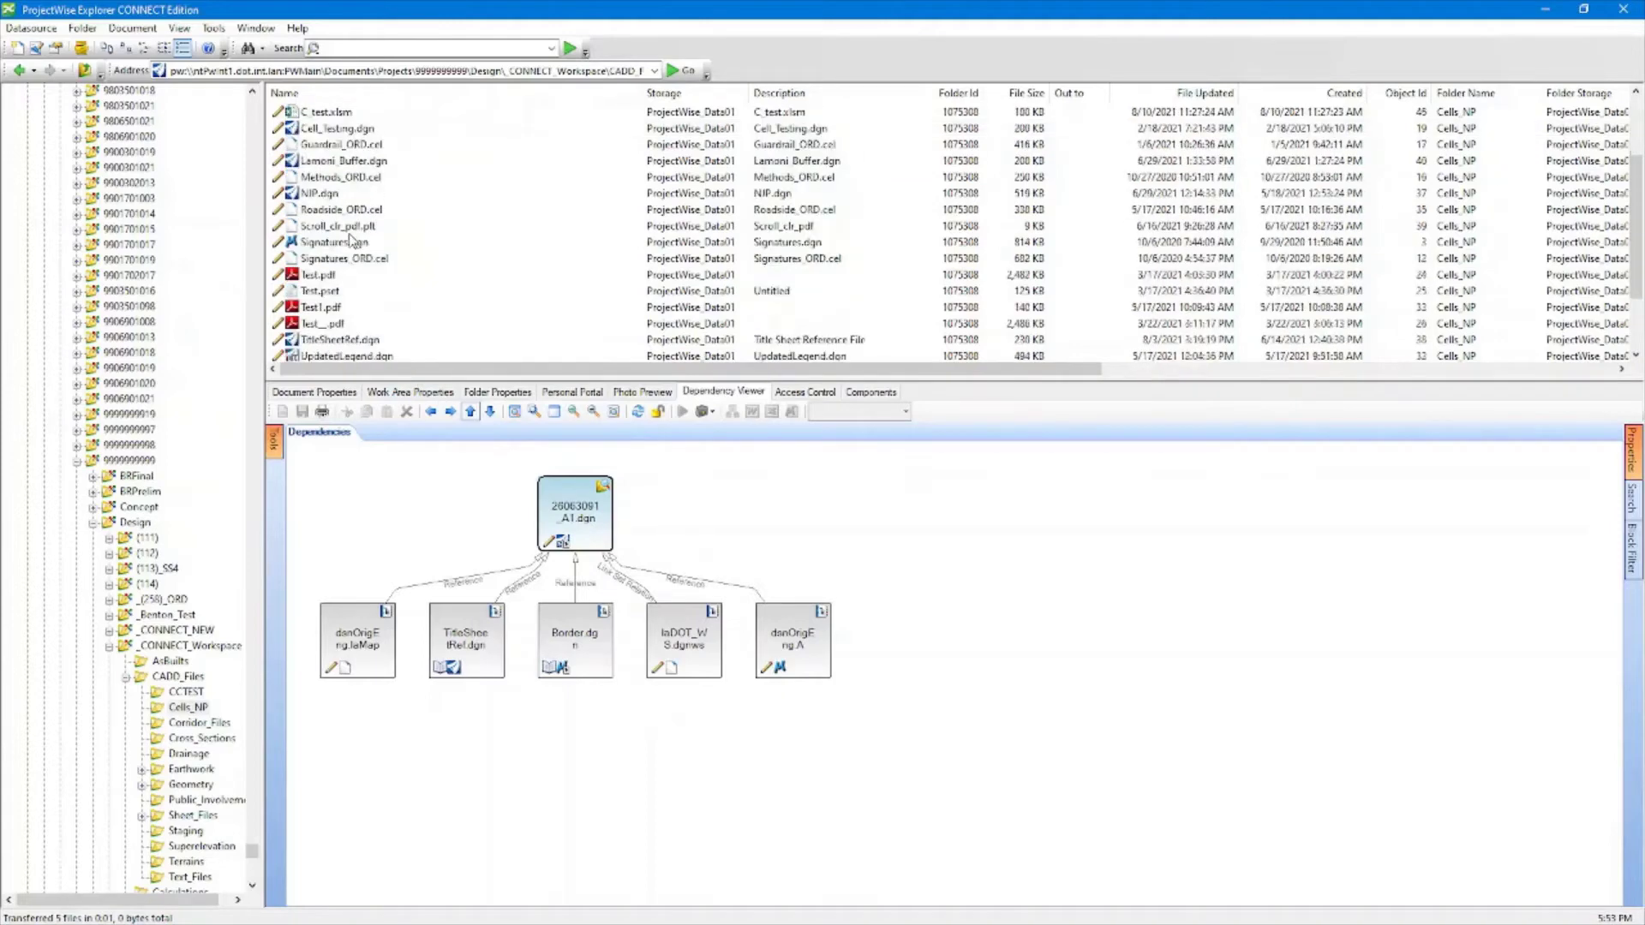
click(308, 194)
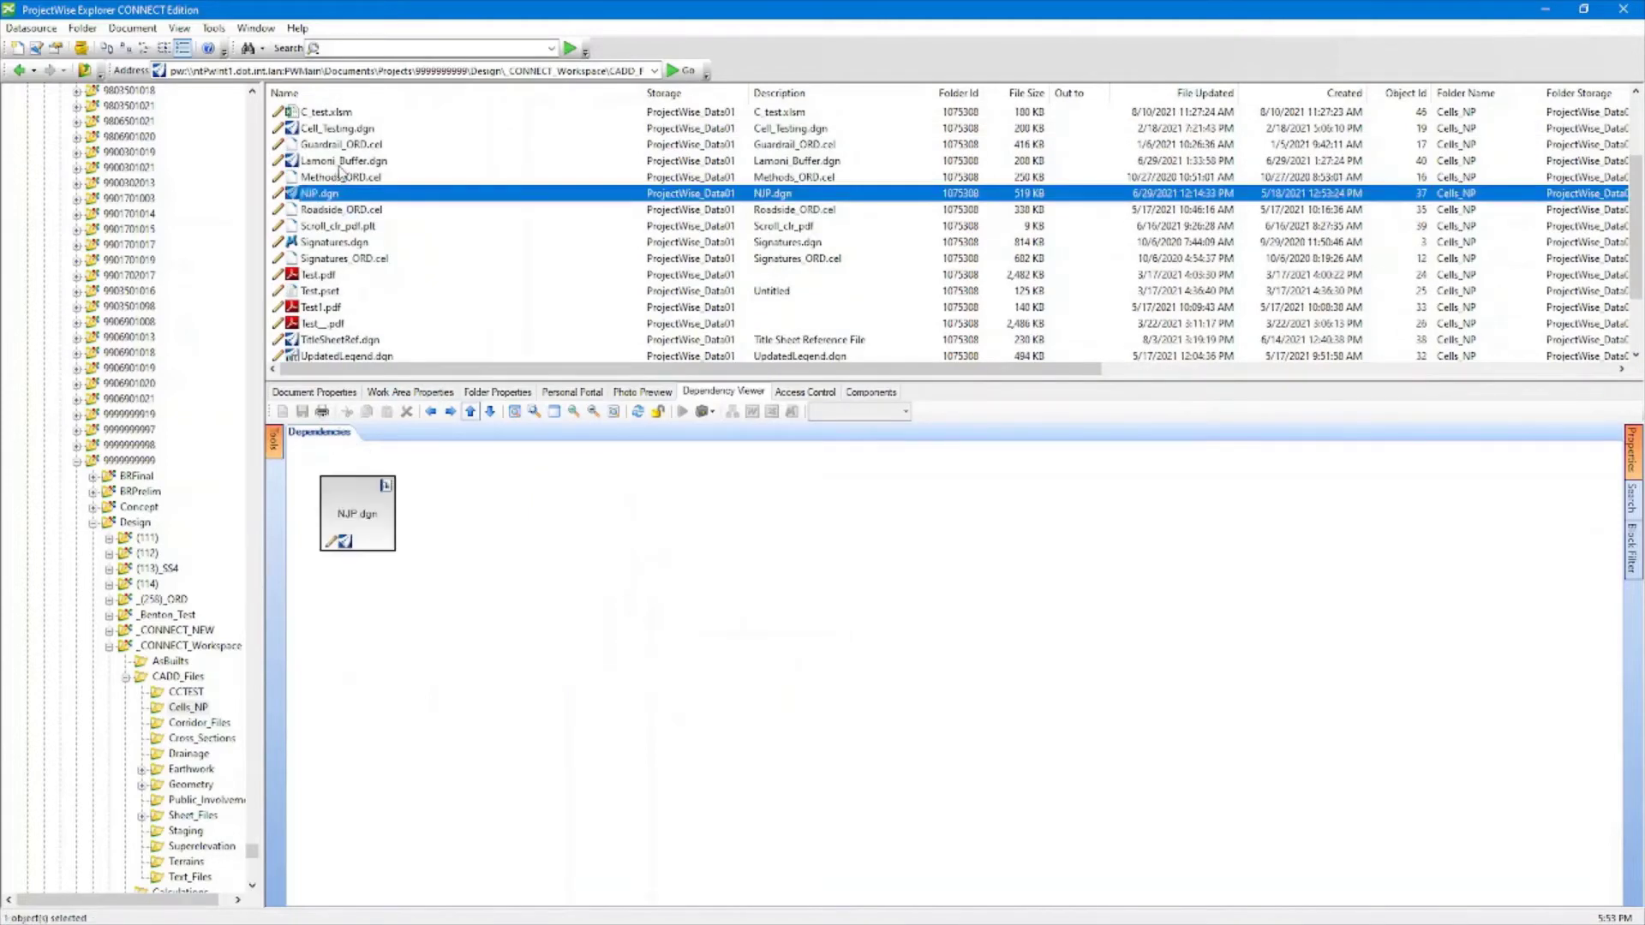
click(342, 163)
click(325, 196)
scroll(358, 215, up, 2)
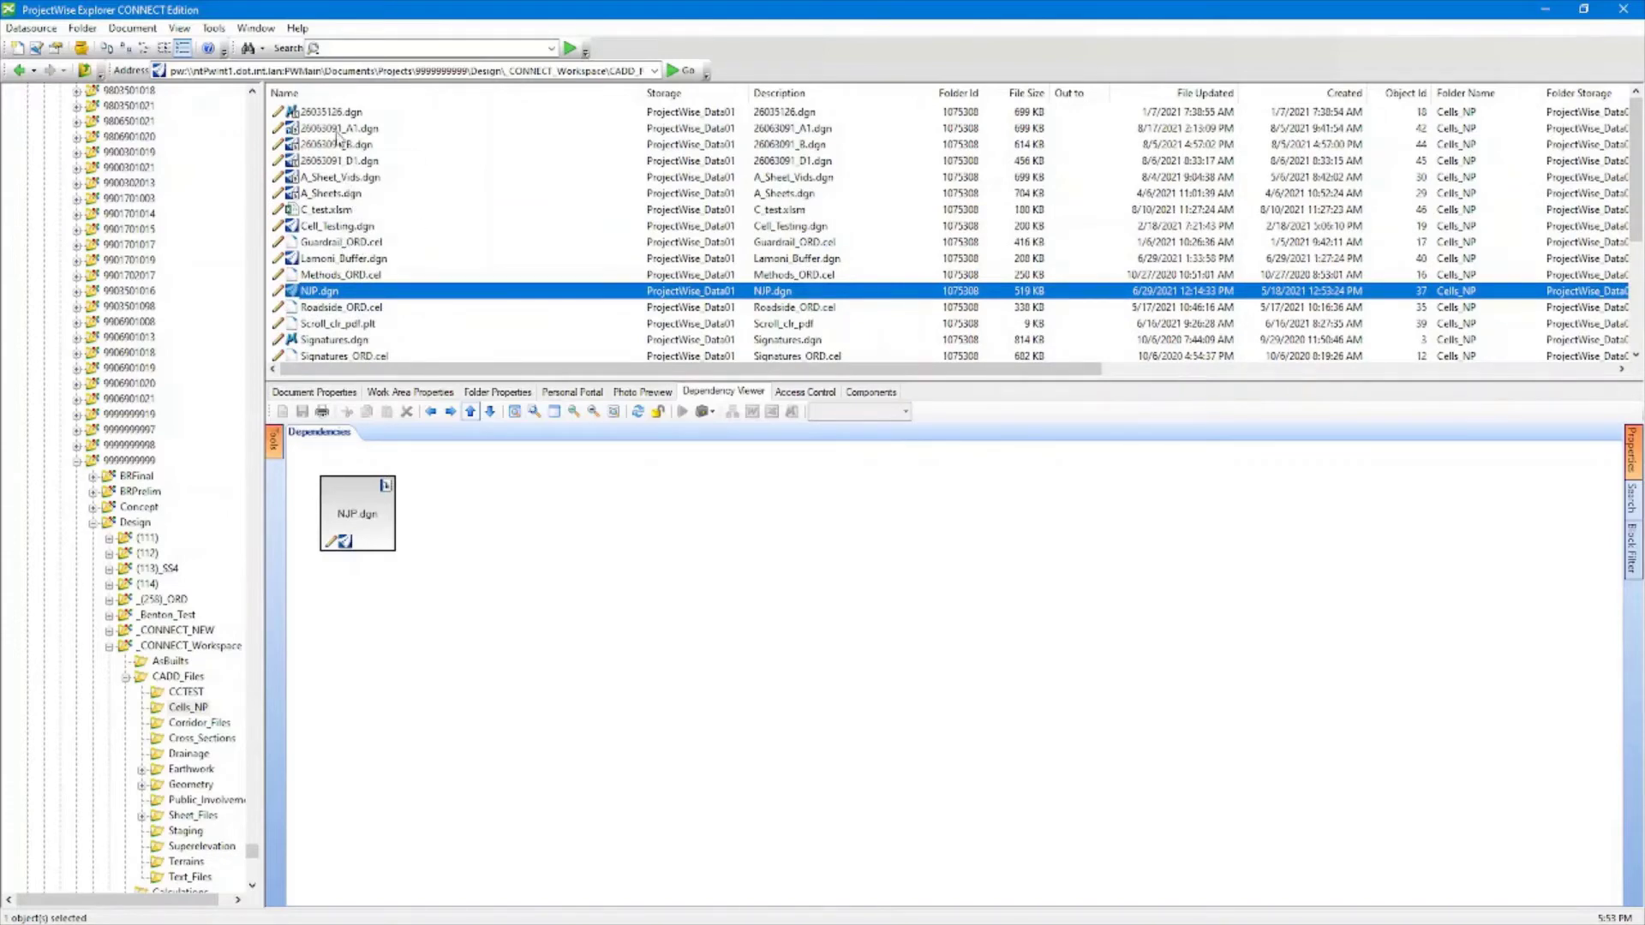
click(330, 112)
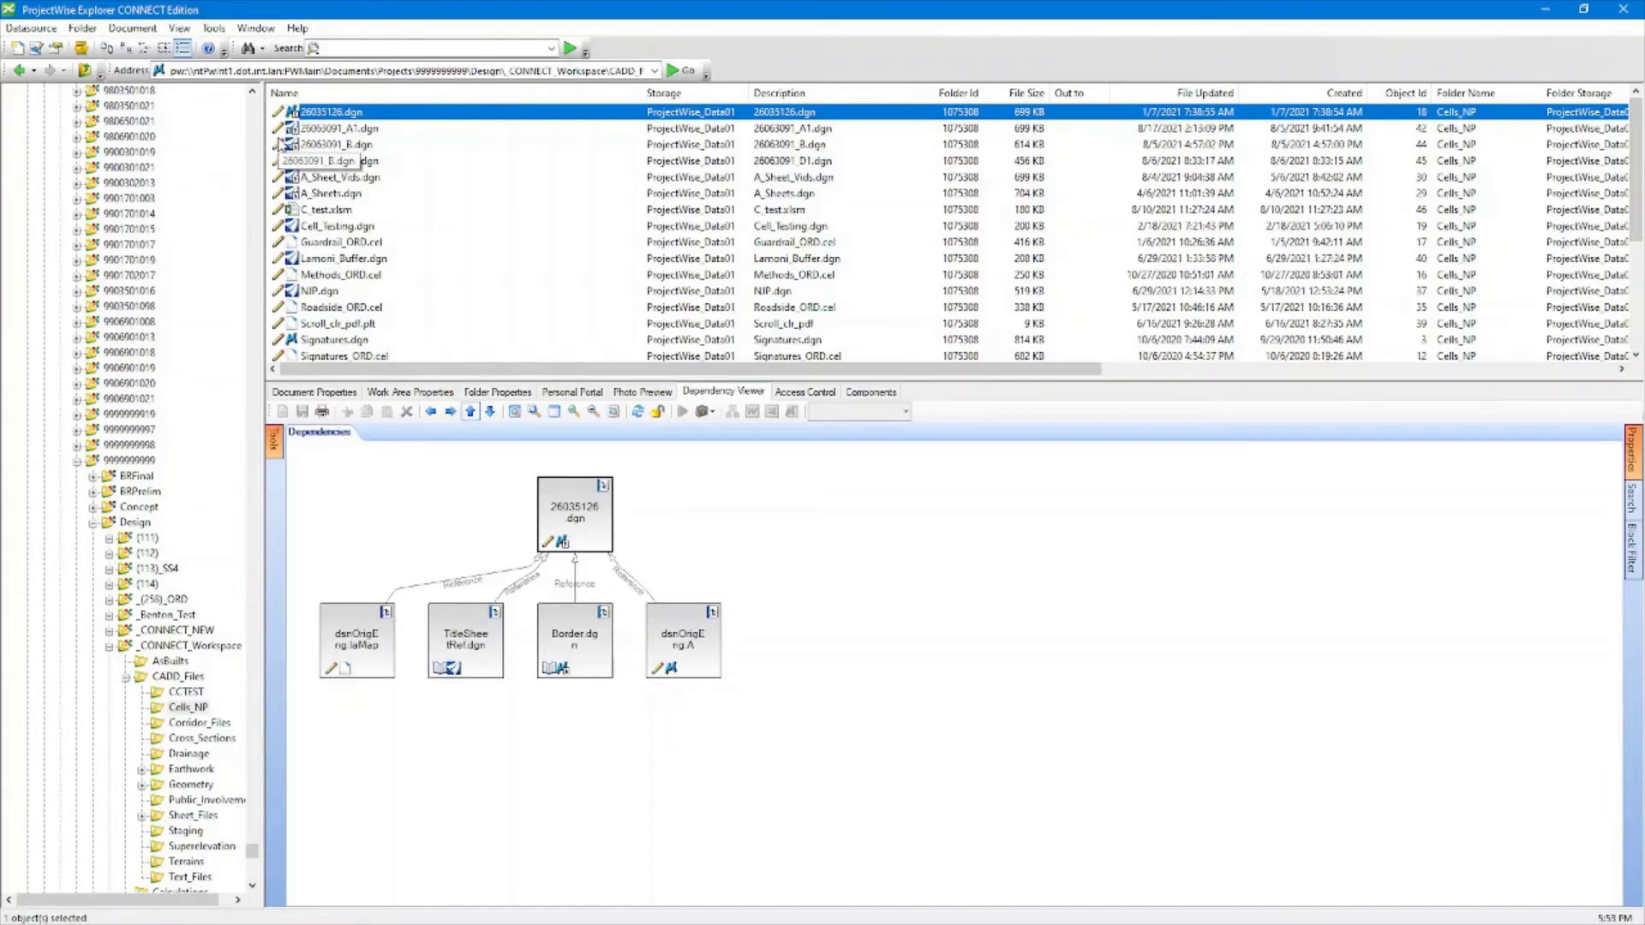
drag(253, 861, 233, 107)
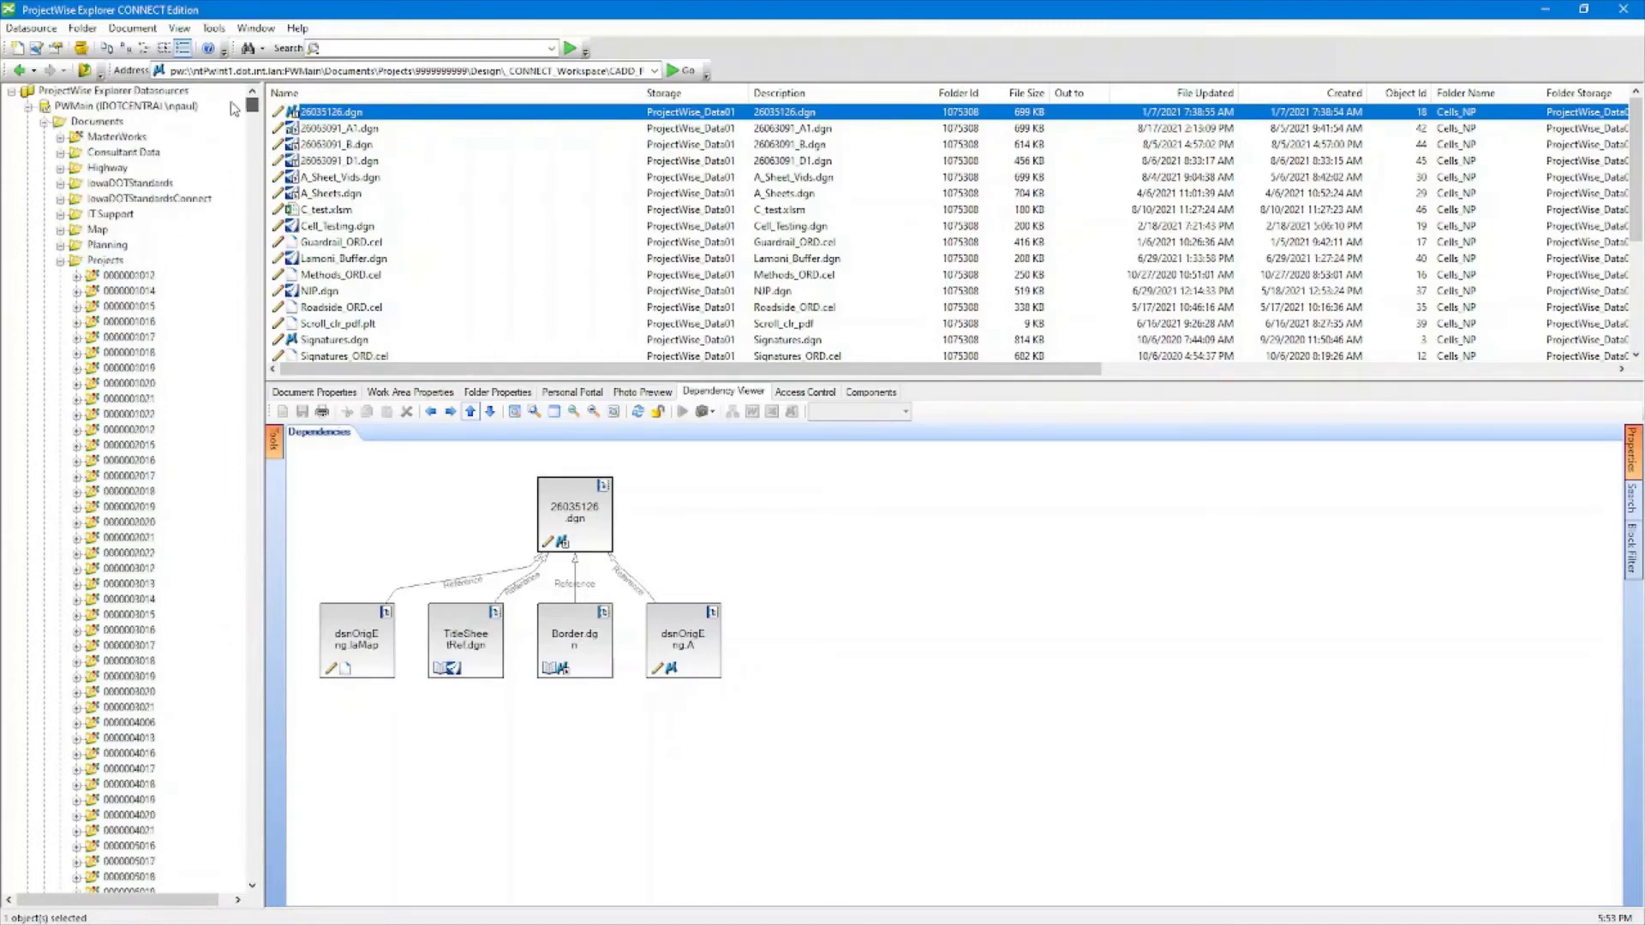
- Expand Highway, its Design folder and DesignSections in the folder tree
click(60, 169)
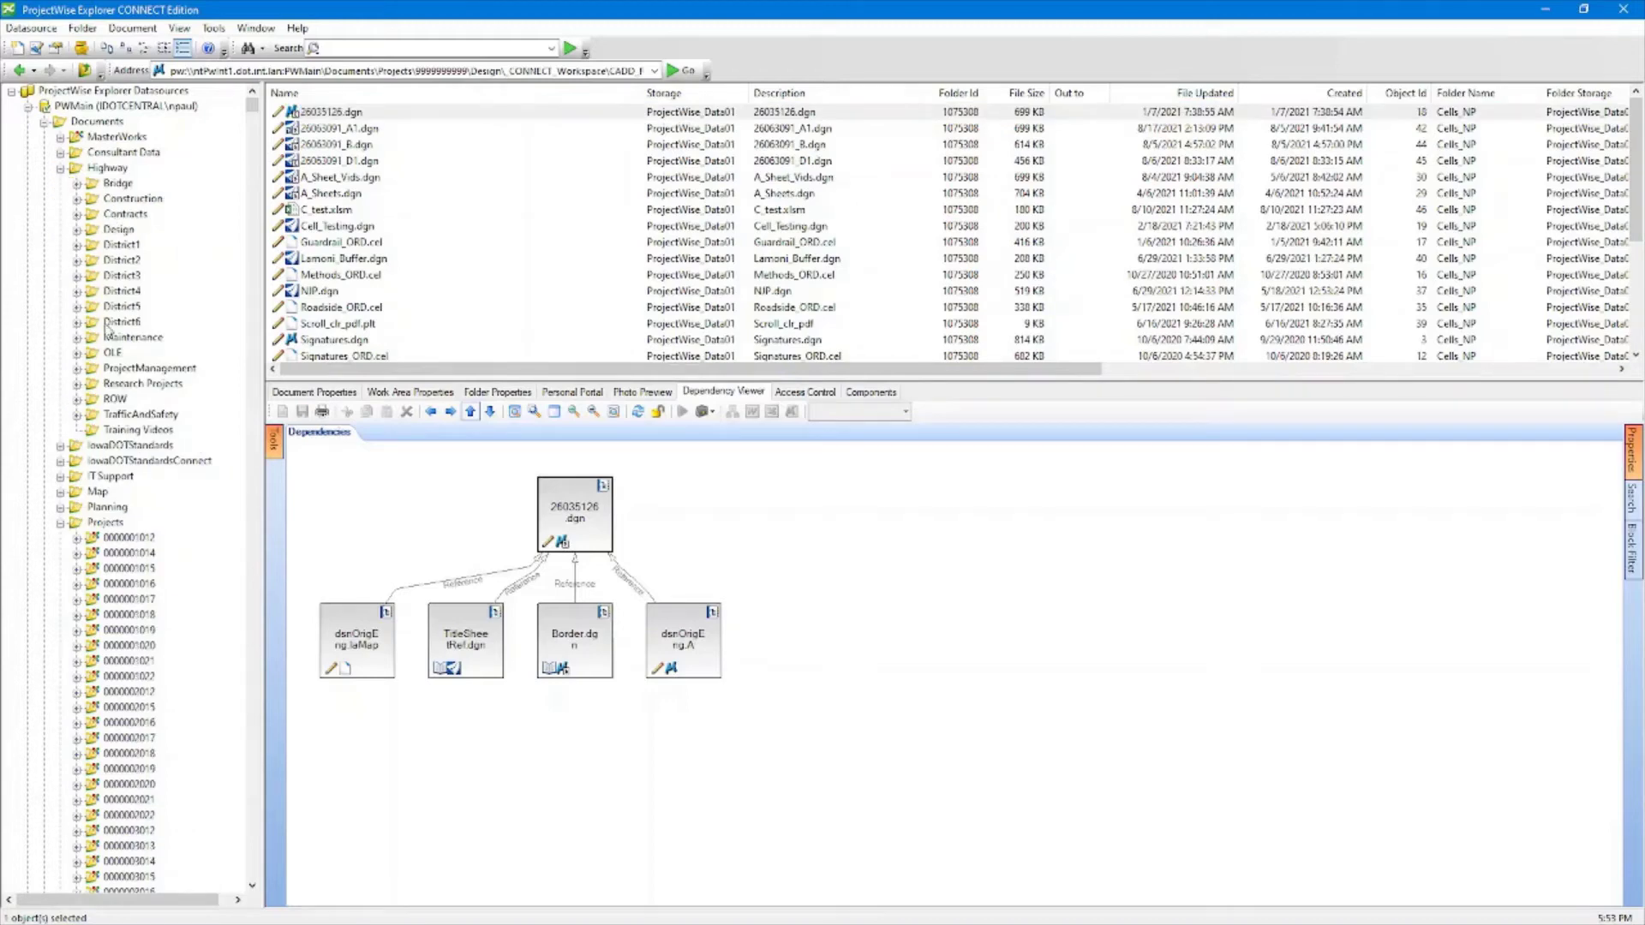
click(77, 229)
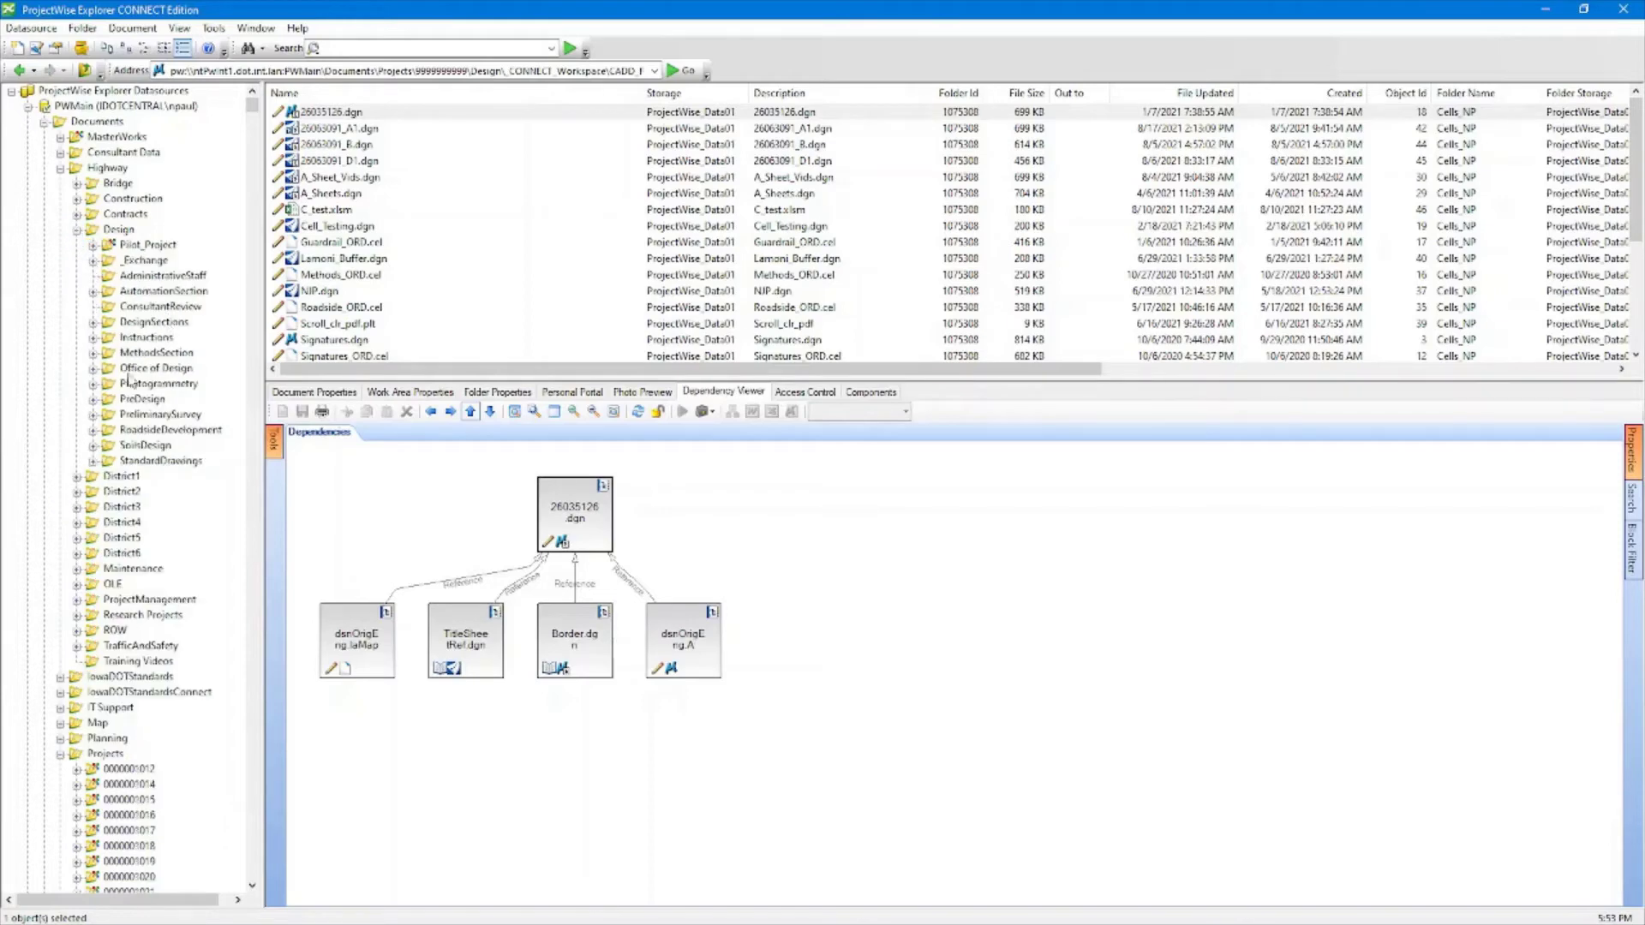
click(92, 322)
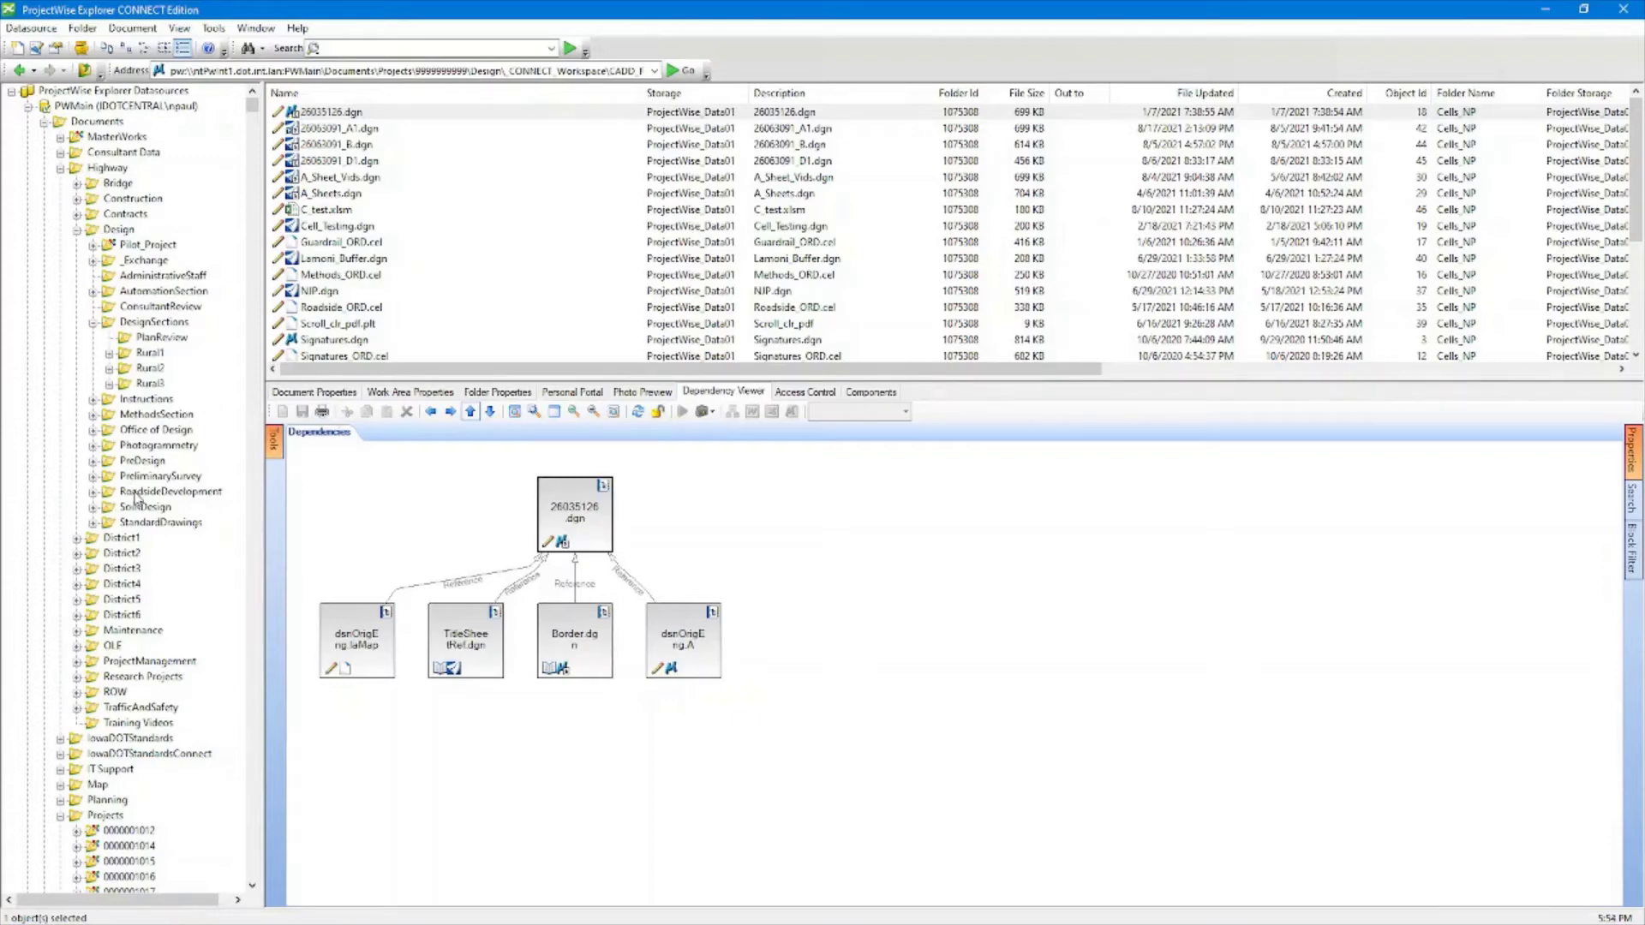
scroll(124, 615, down, 2)
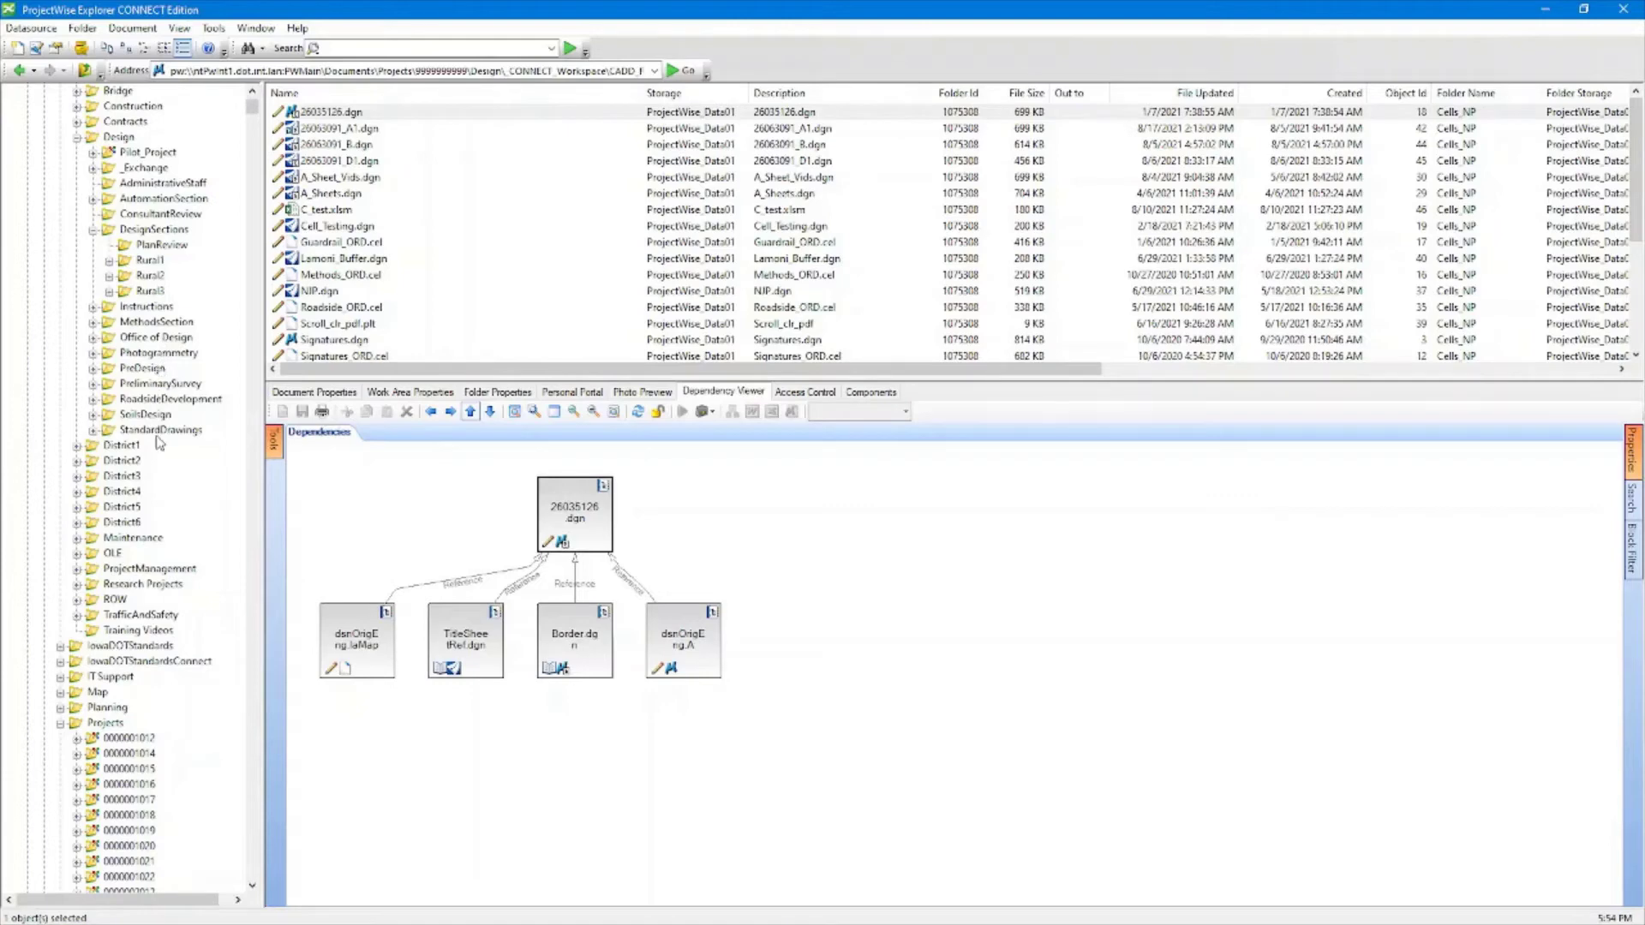
scroll(128, 524, down, 3)
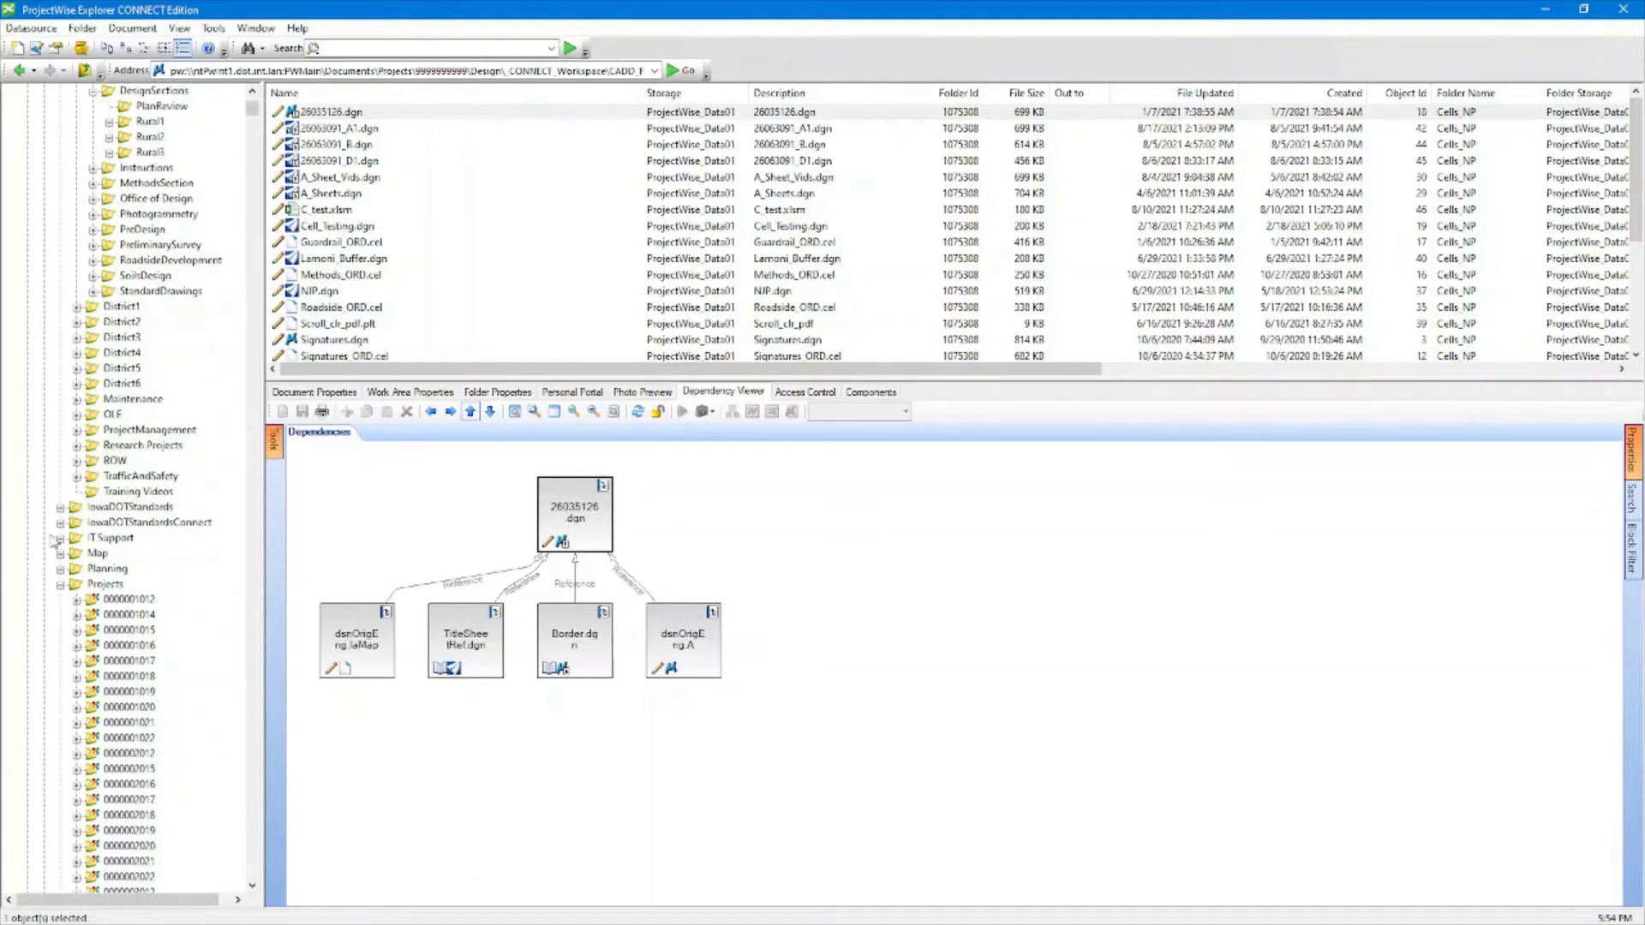
- Expand IowaDOTStandardsConnect down through Configuration, Organization-Civil and WorkSpaces
click(61, 524)
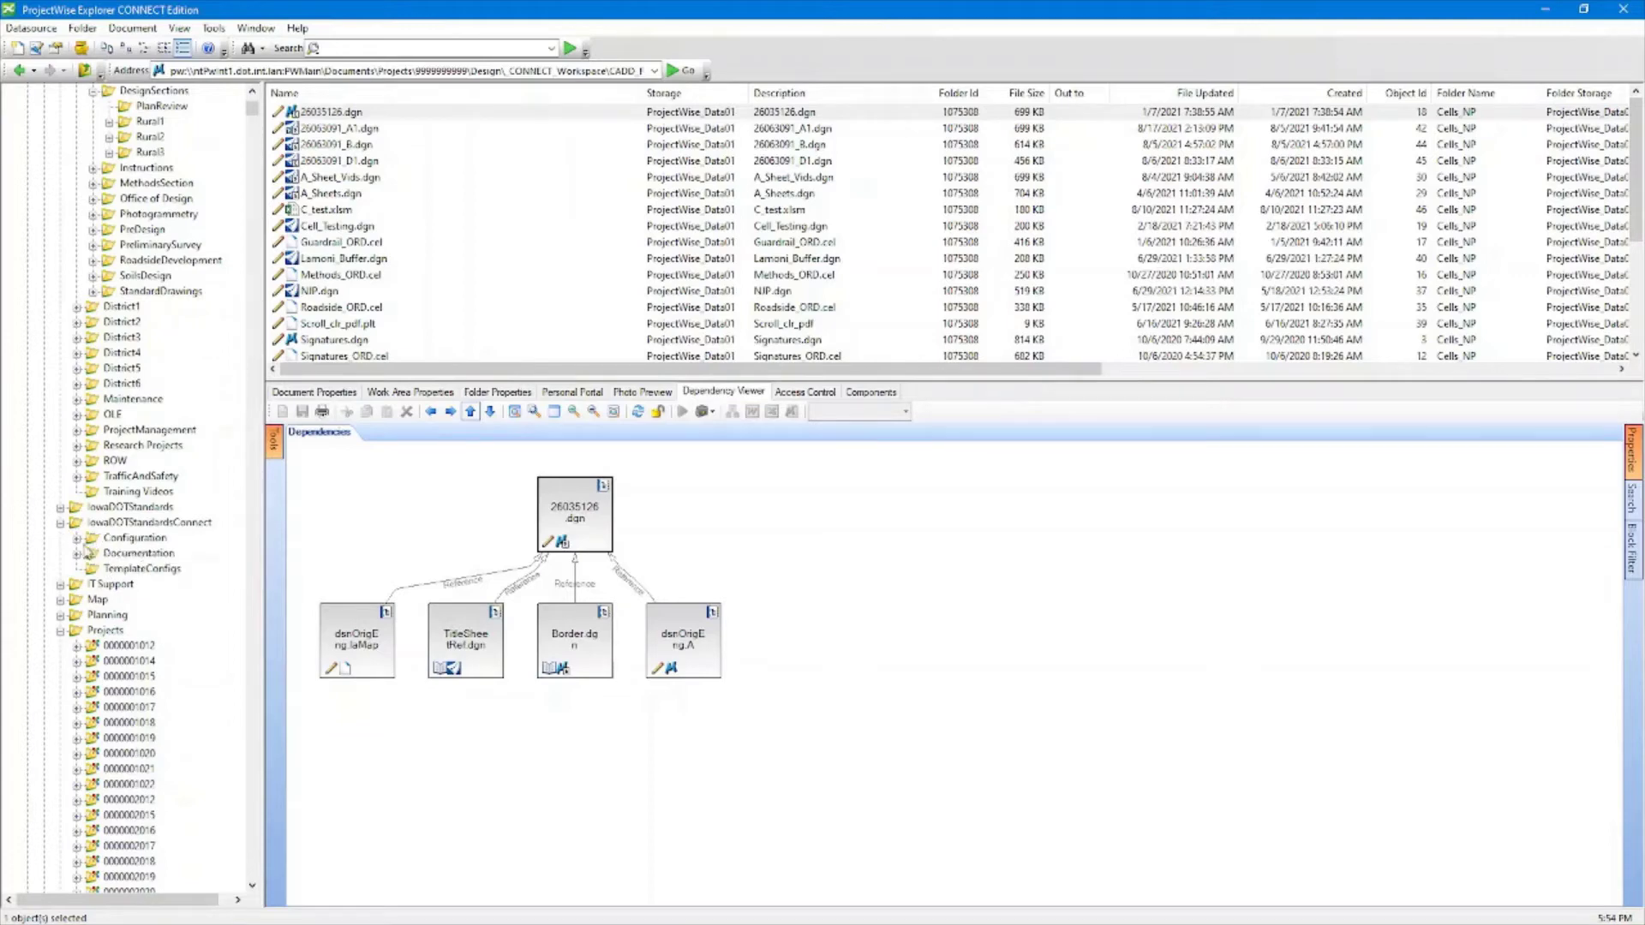
click(78, 539)
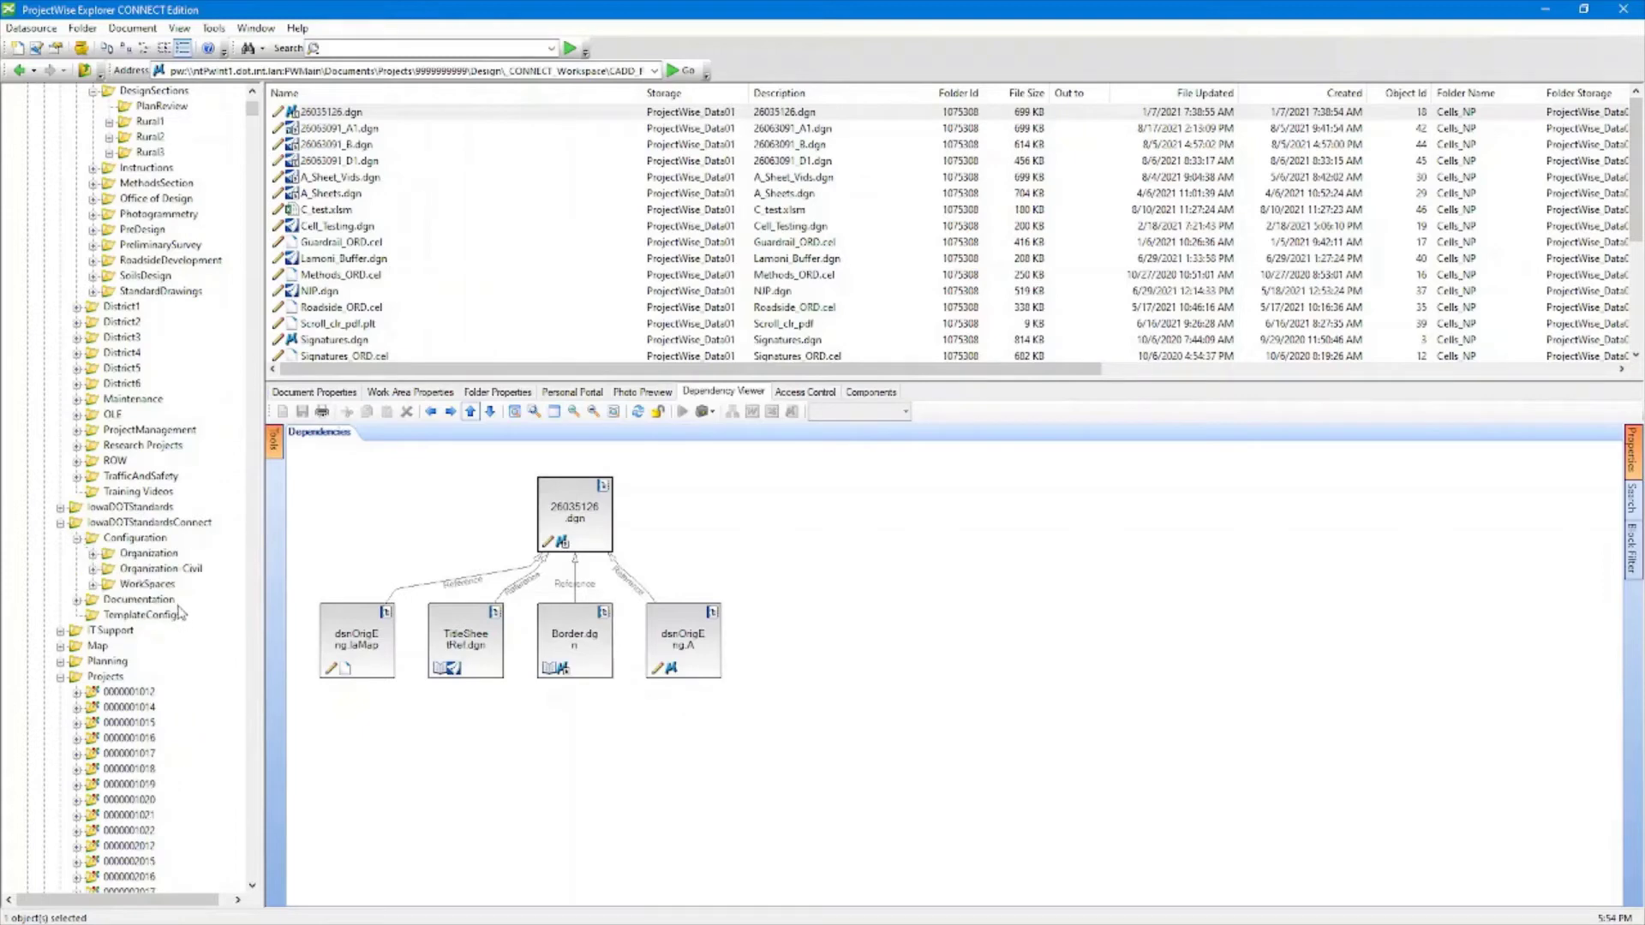
click(93, 569)
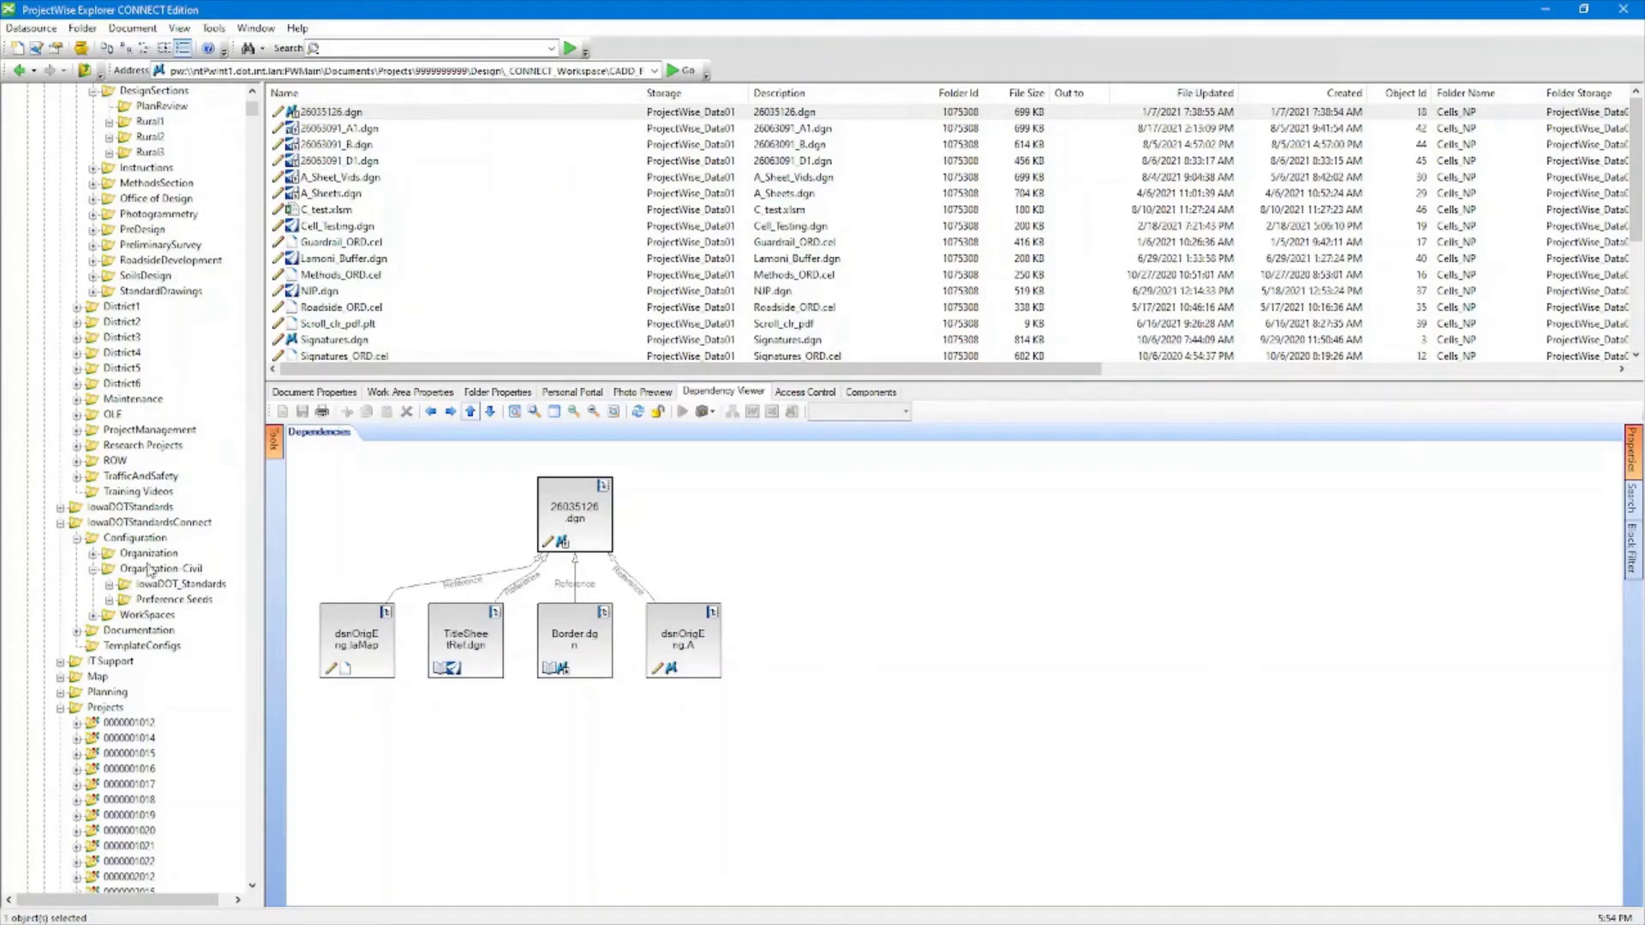
click(94, 615)
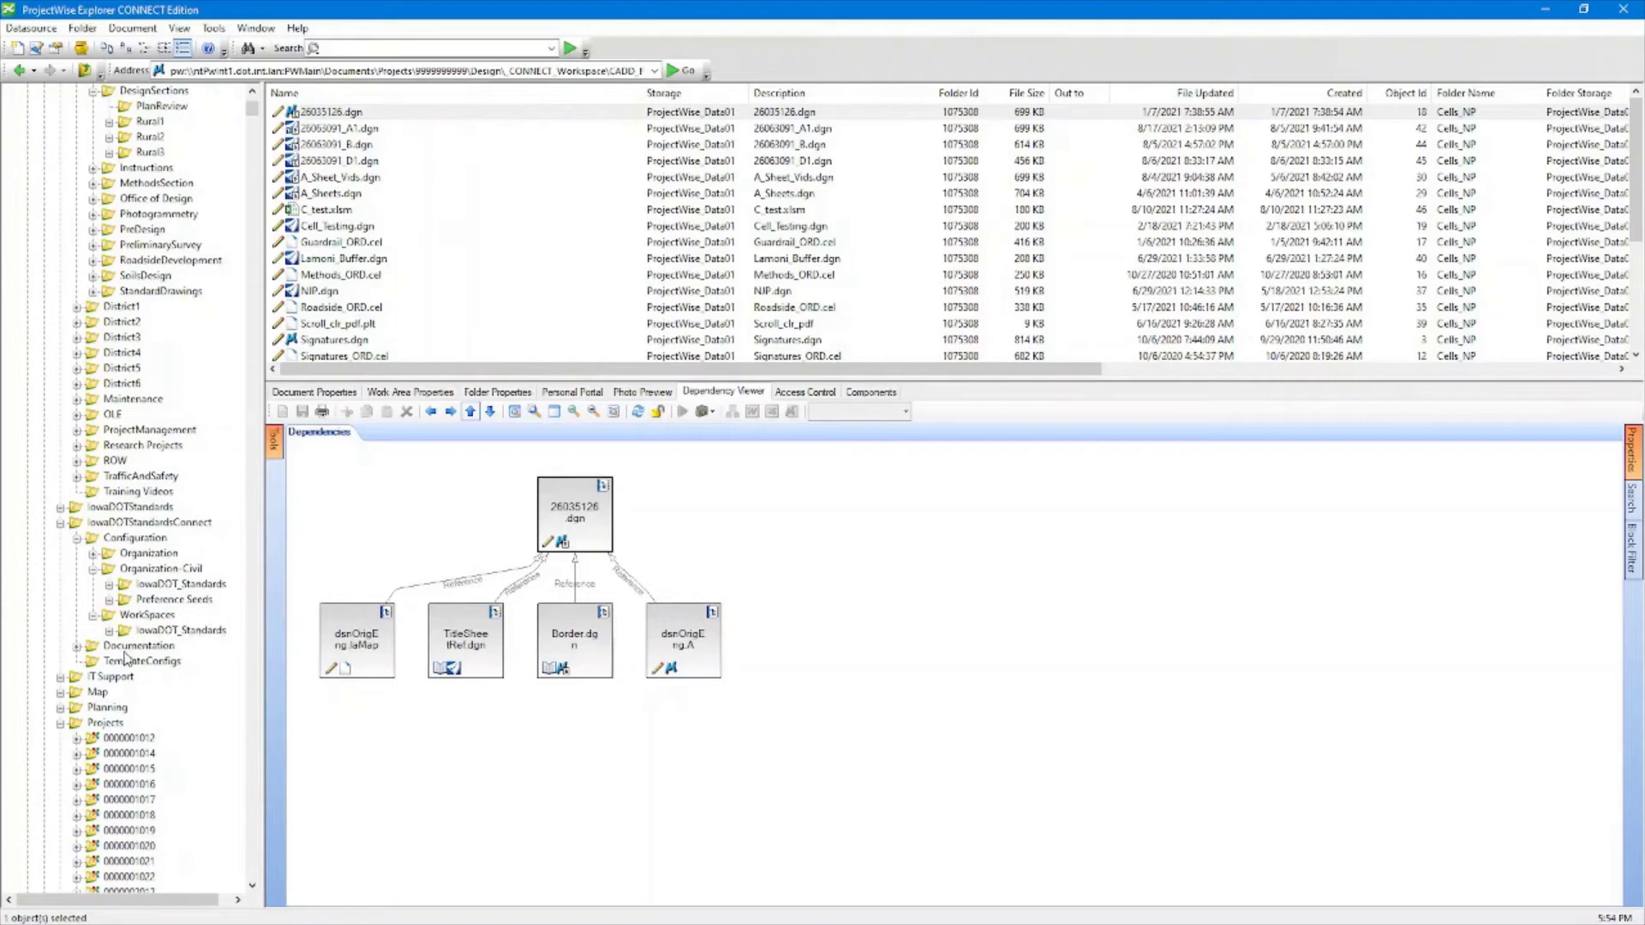
scroll(120, 591, down, 15)
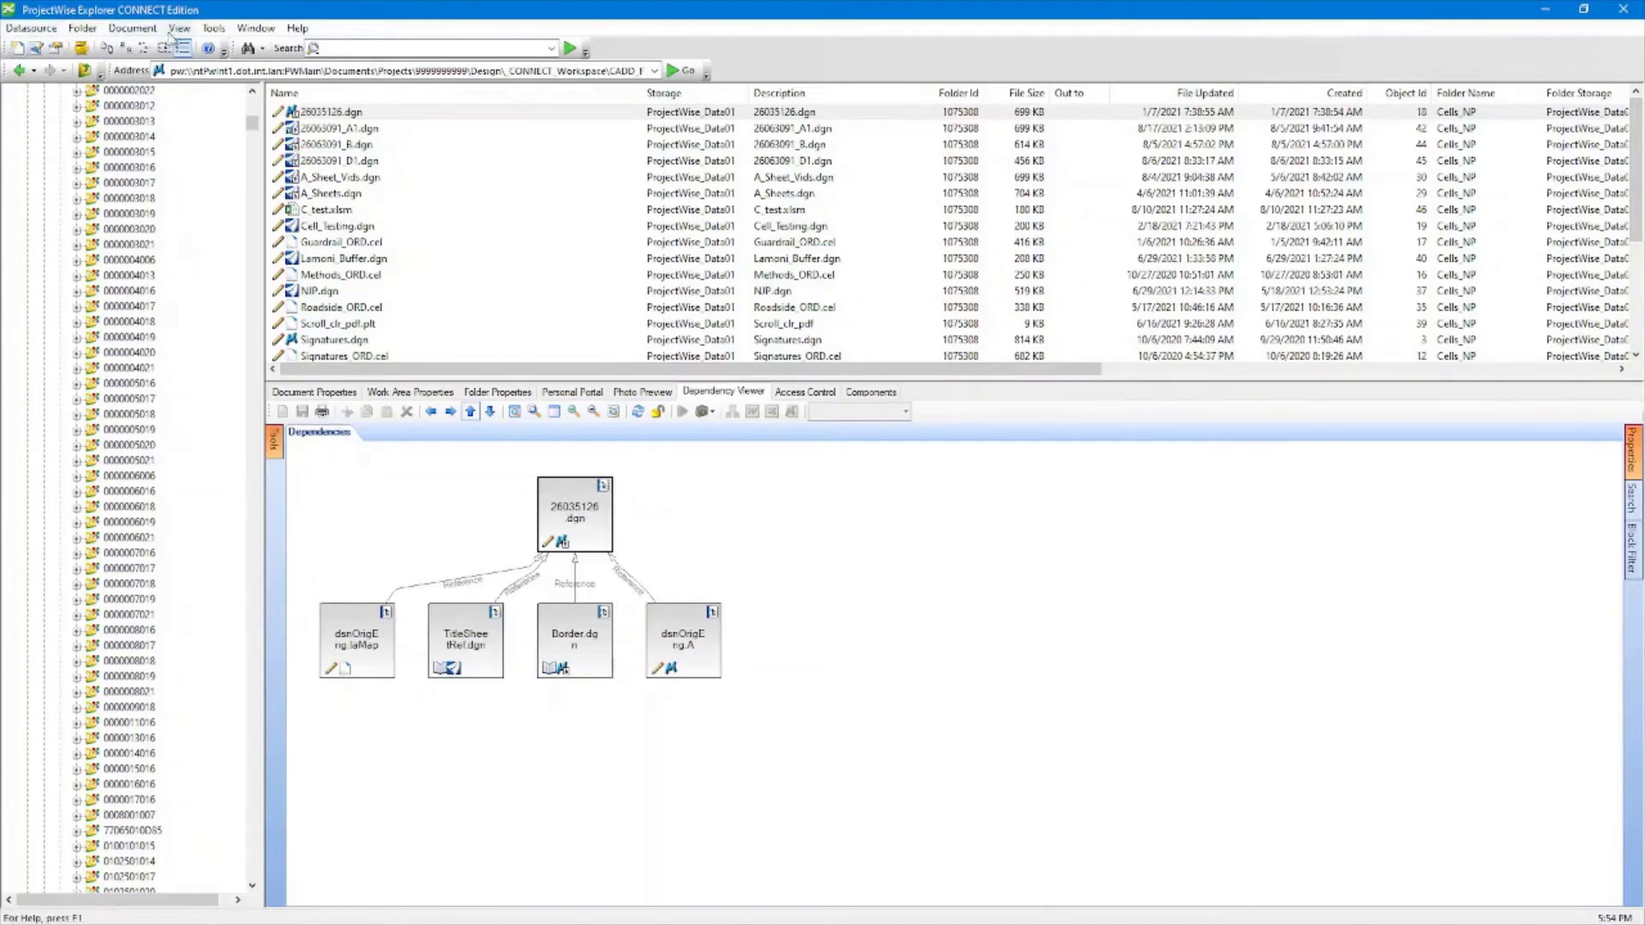
- Enable 'Show Select Reference Documents dialog' under User Interface in the Options settings and save
click(209, 30)
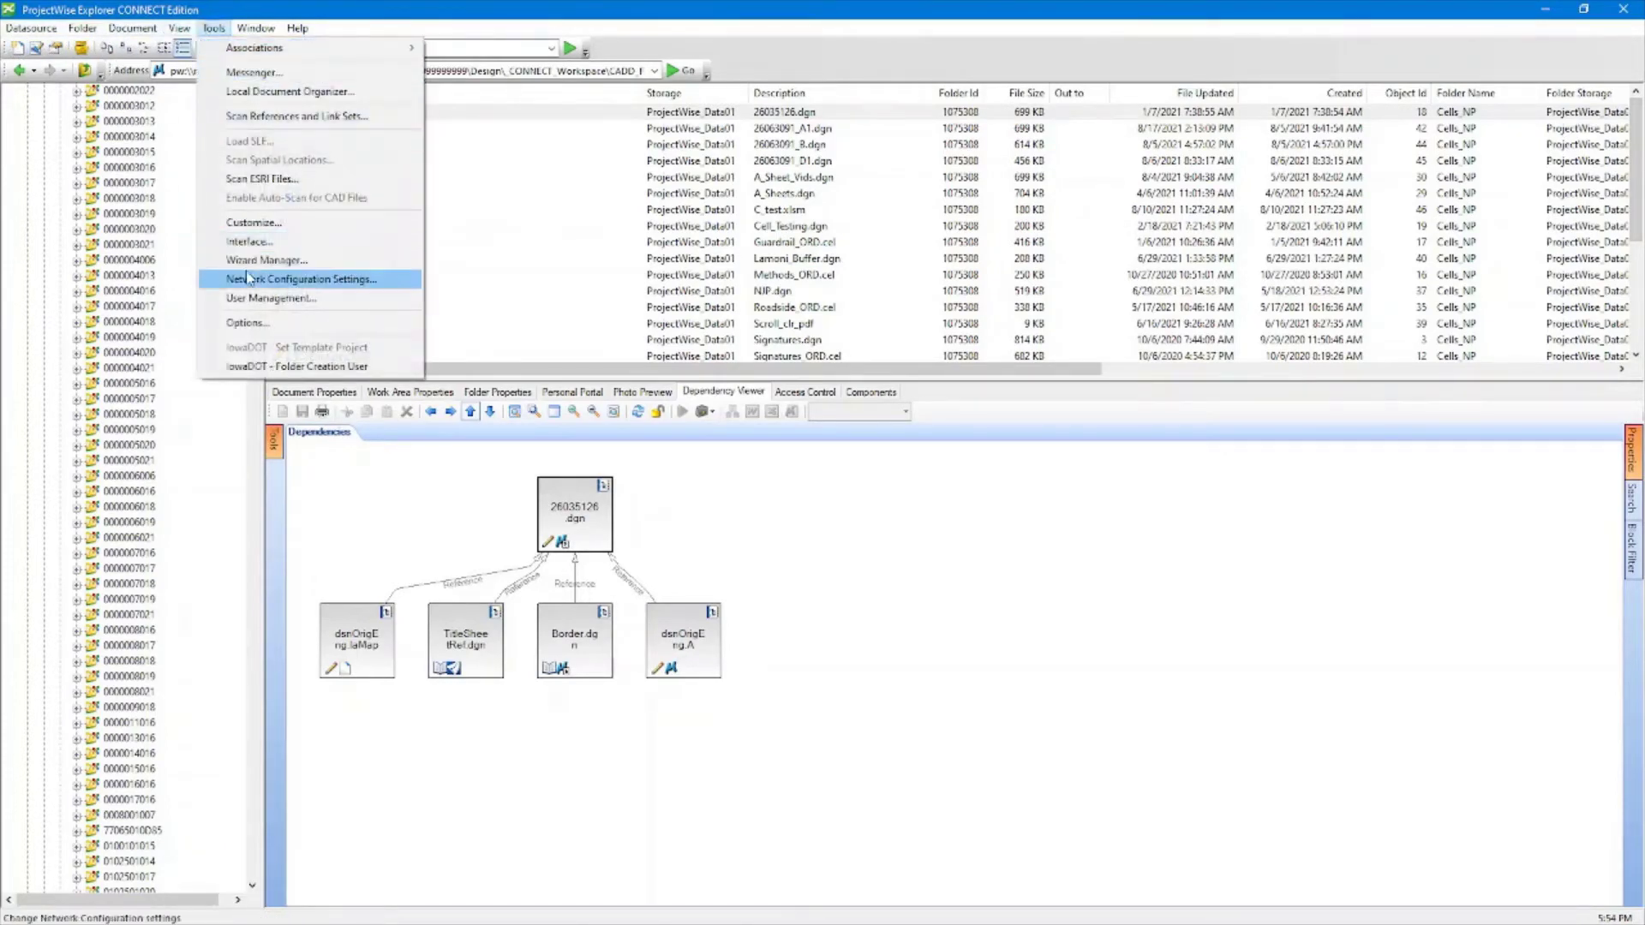
click(257, 323)
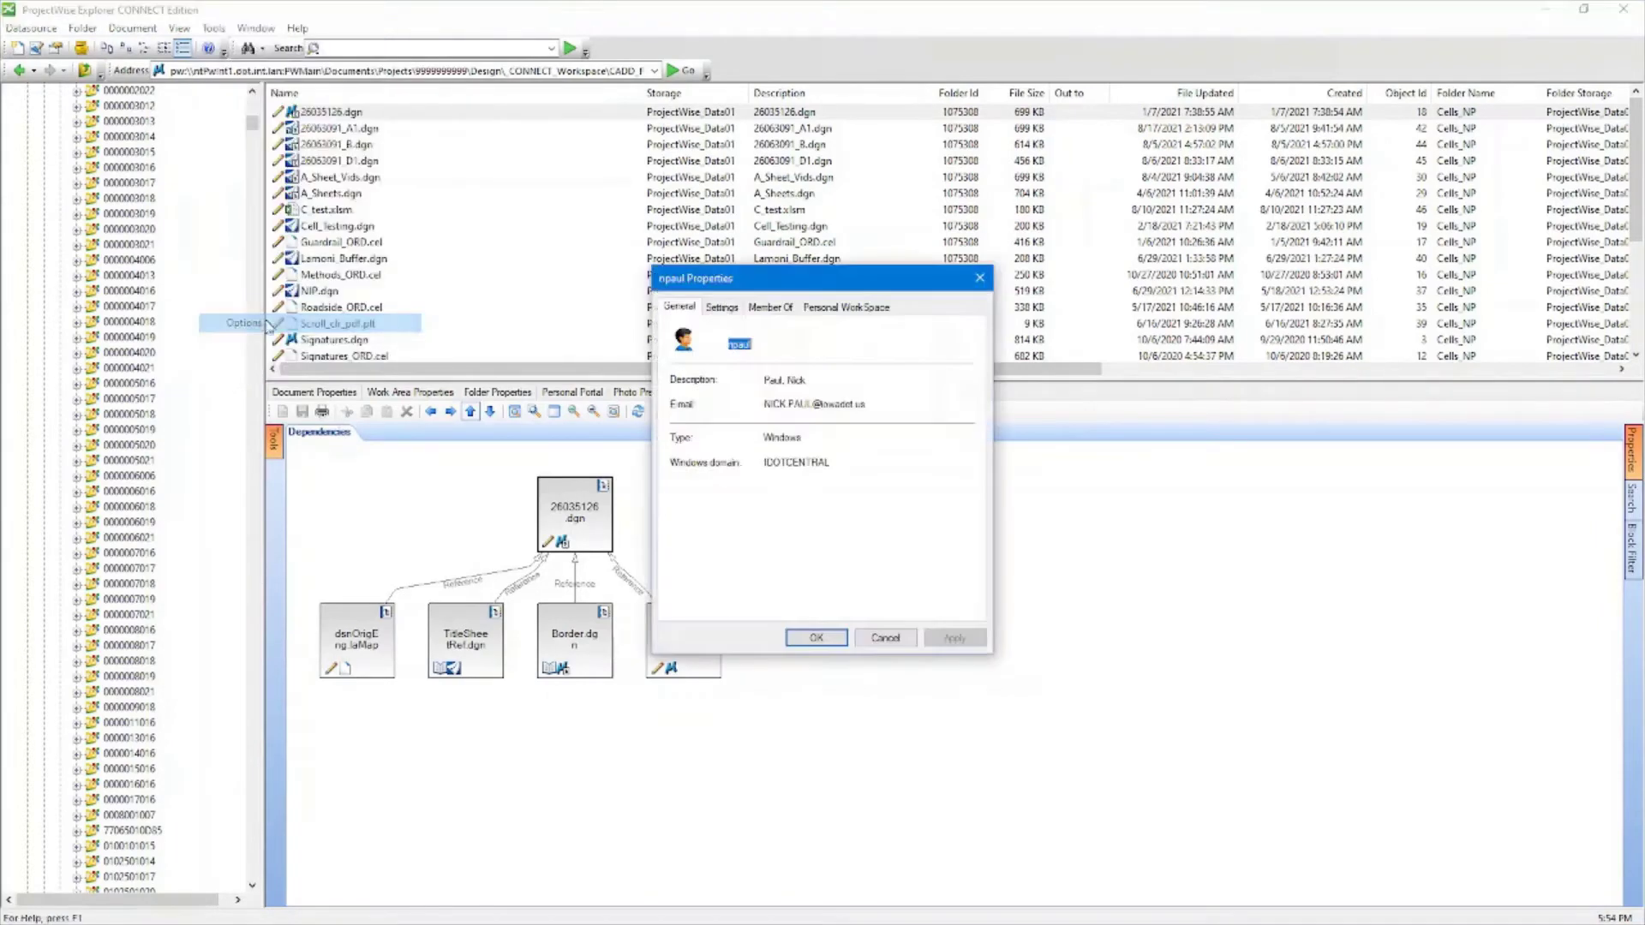
click(722, 308)
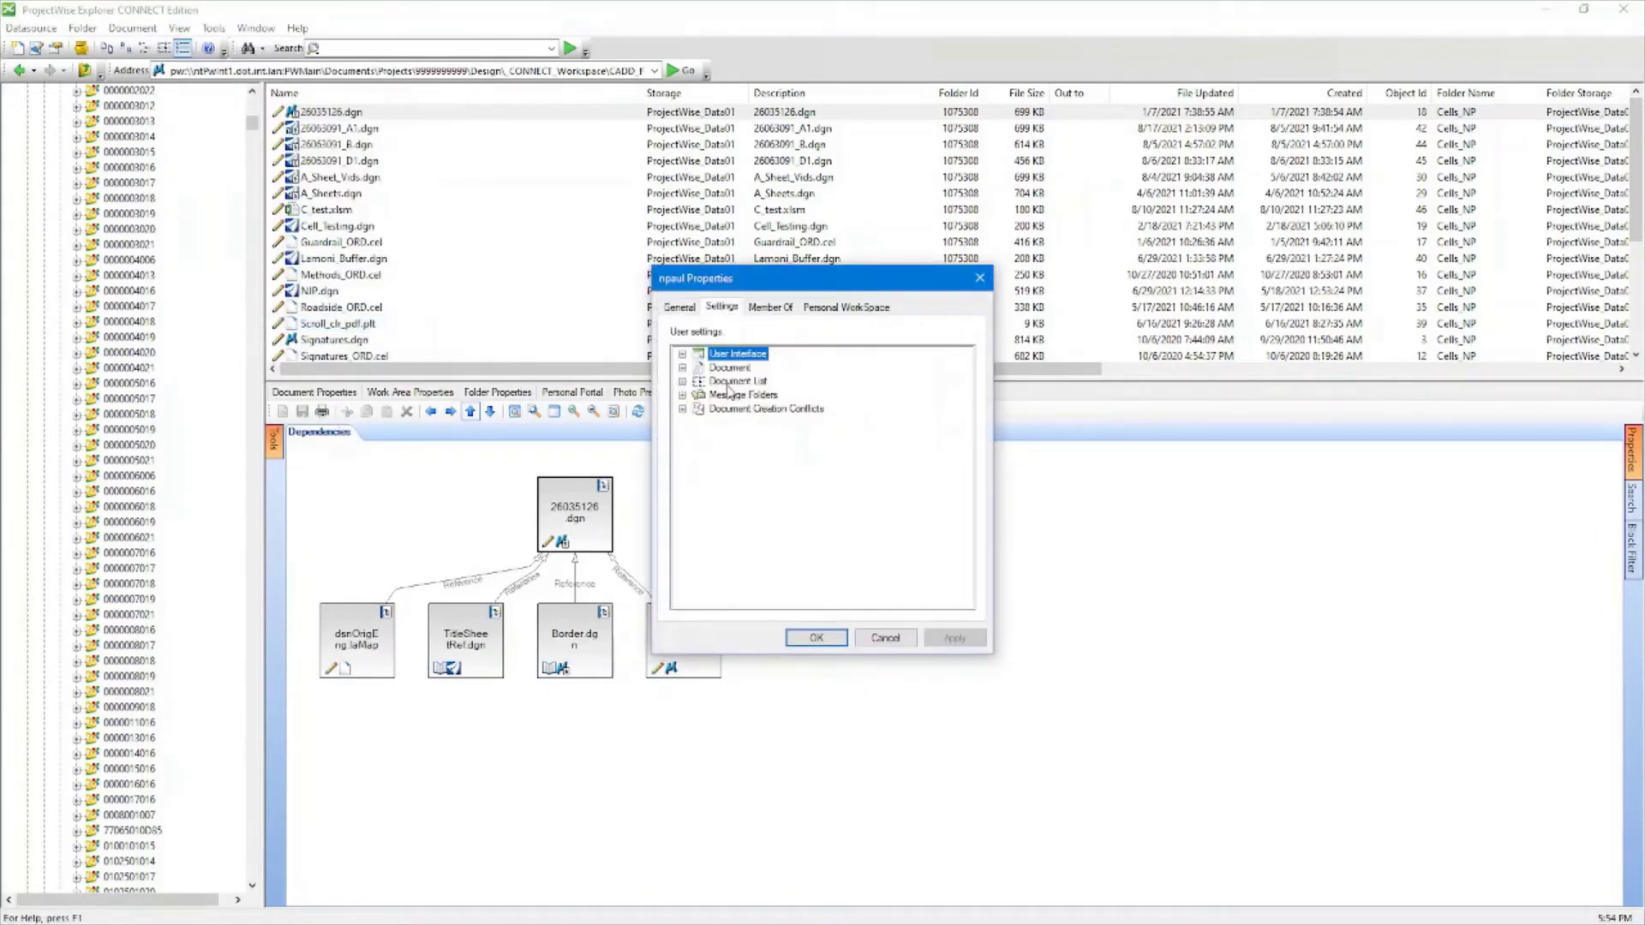
click(682, 355)
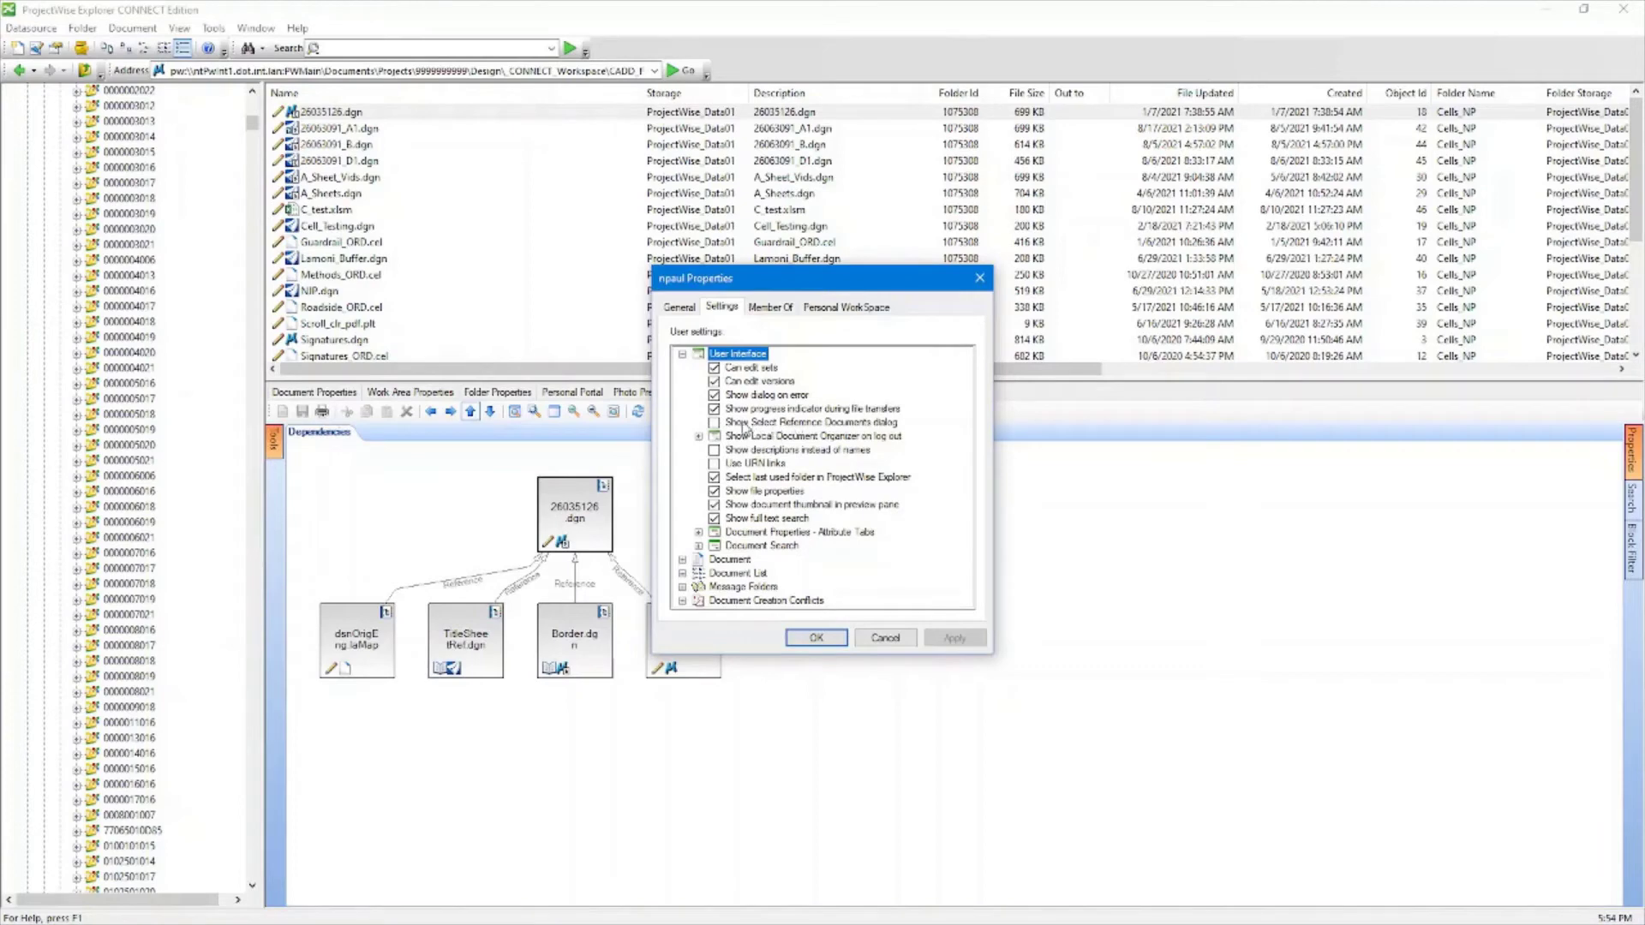
click(714, 422)
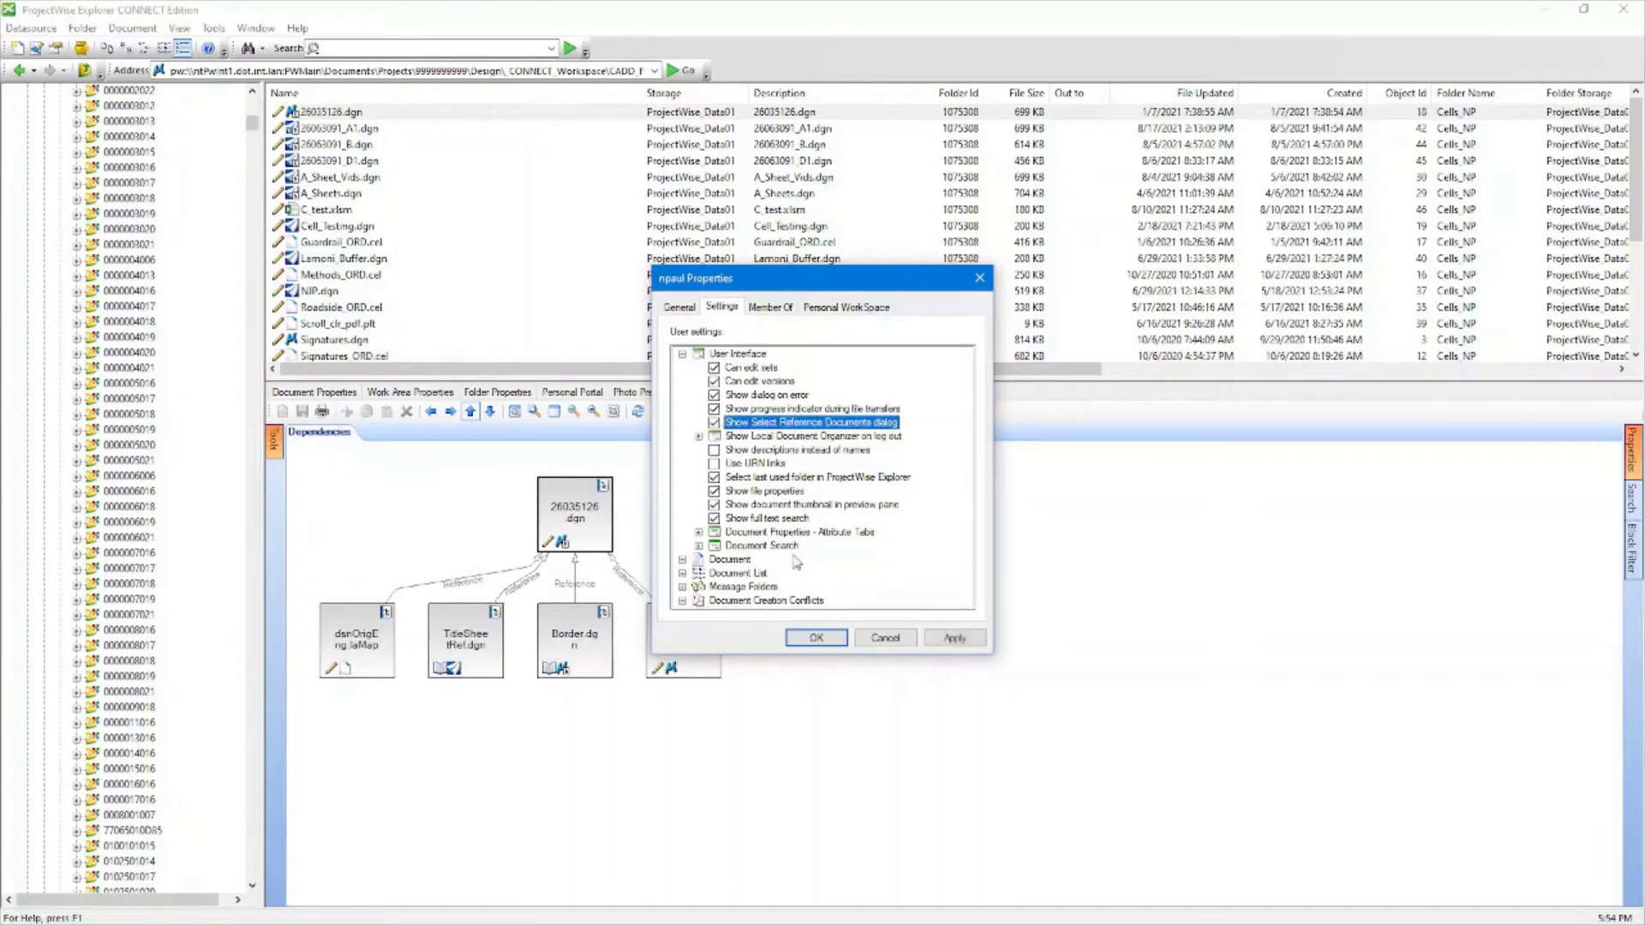
click(815, 638)
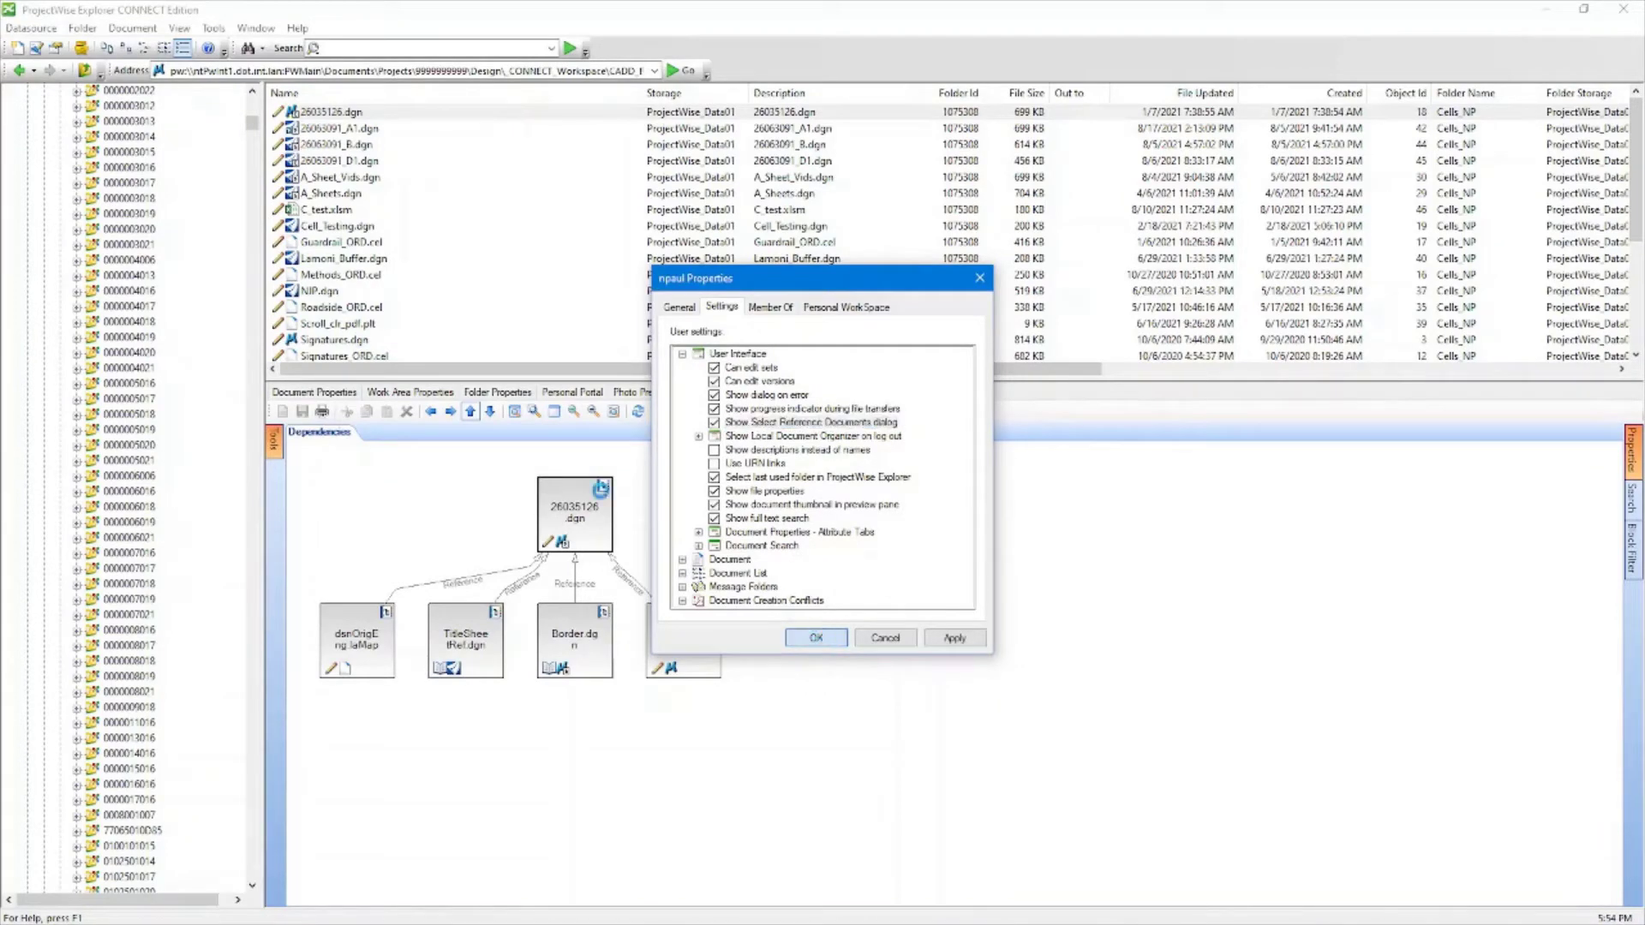
- View 26063091_A1.dgn's five references, glance at 26063091_B.dgn, then return to A1
click(354, 129)
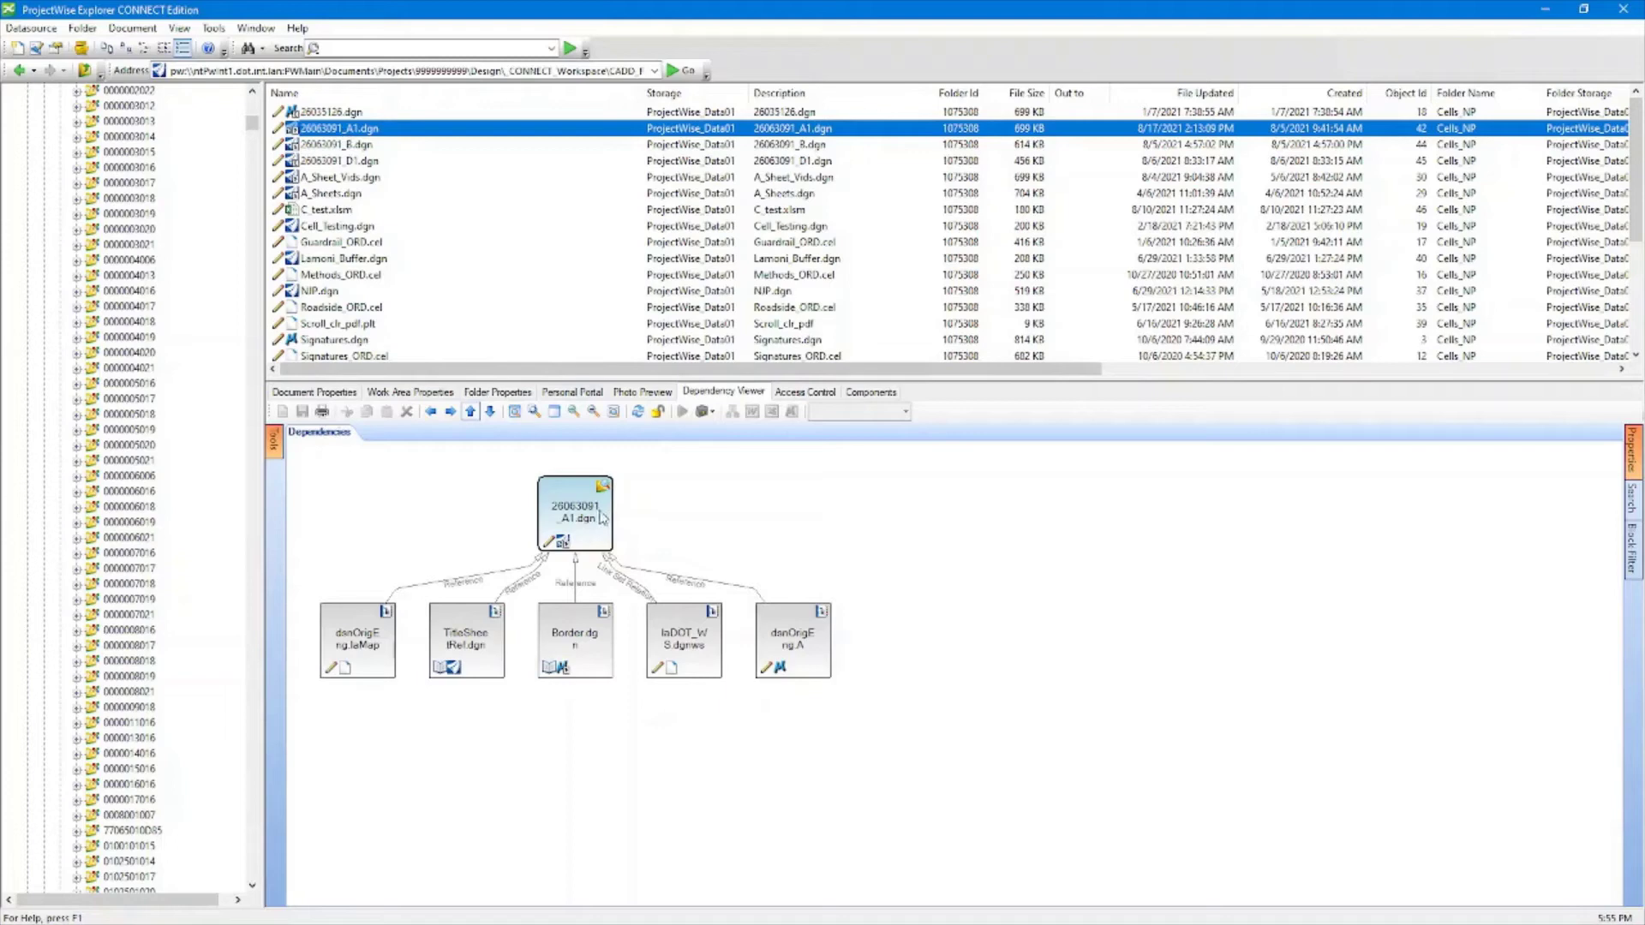
click(330, 144)
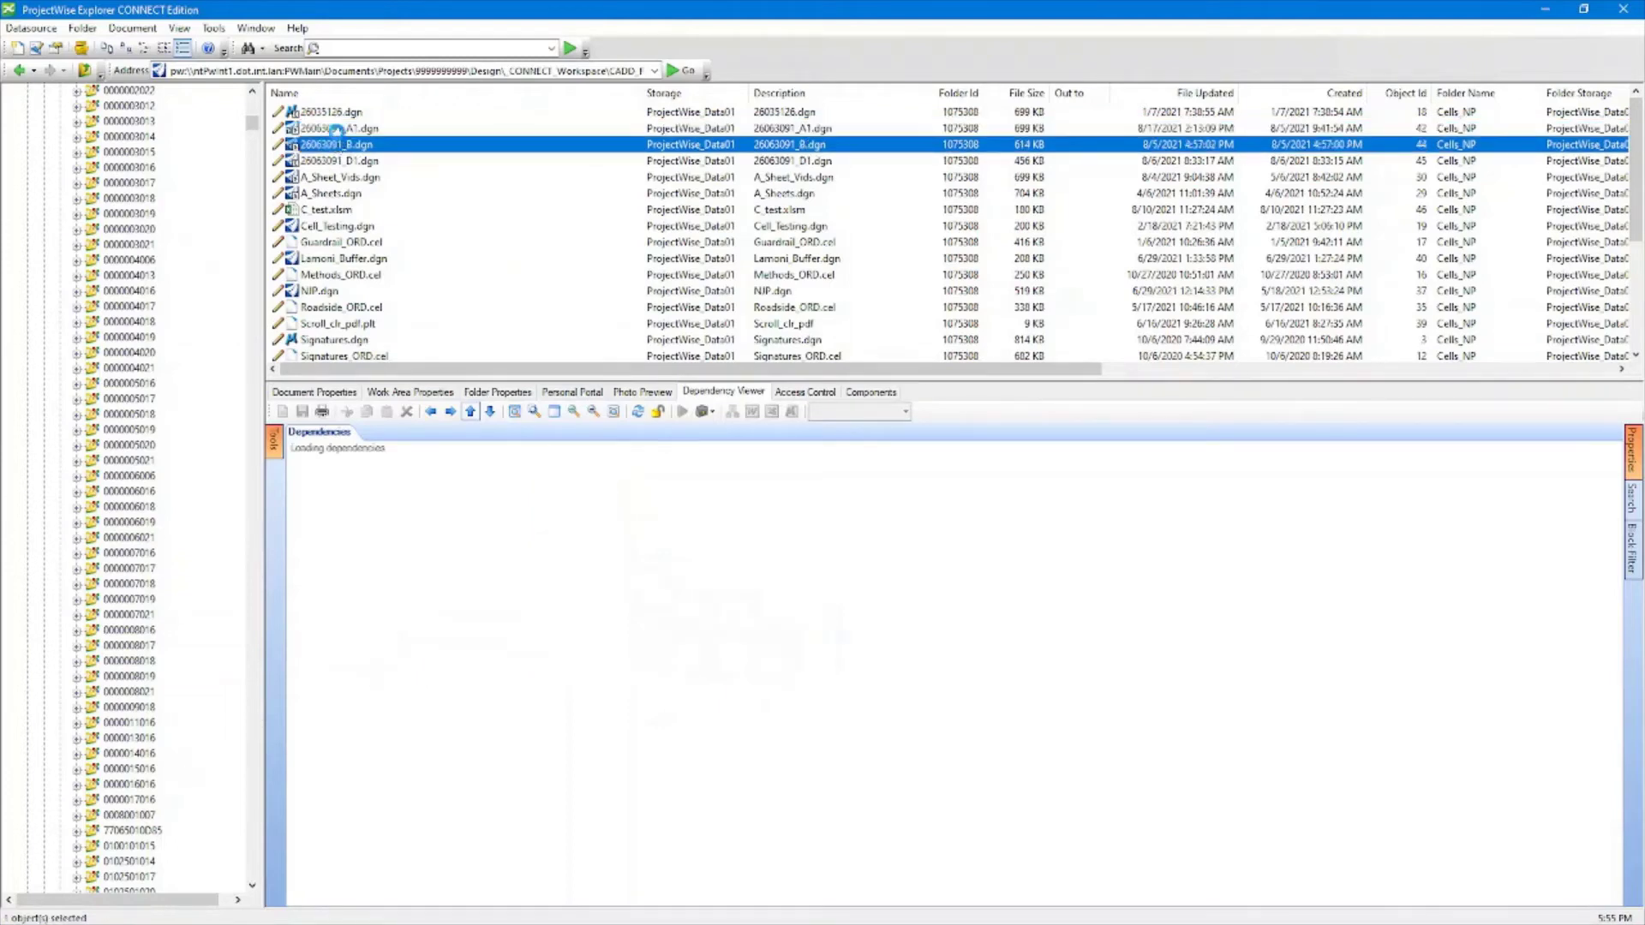
click(335, 129)
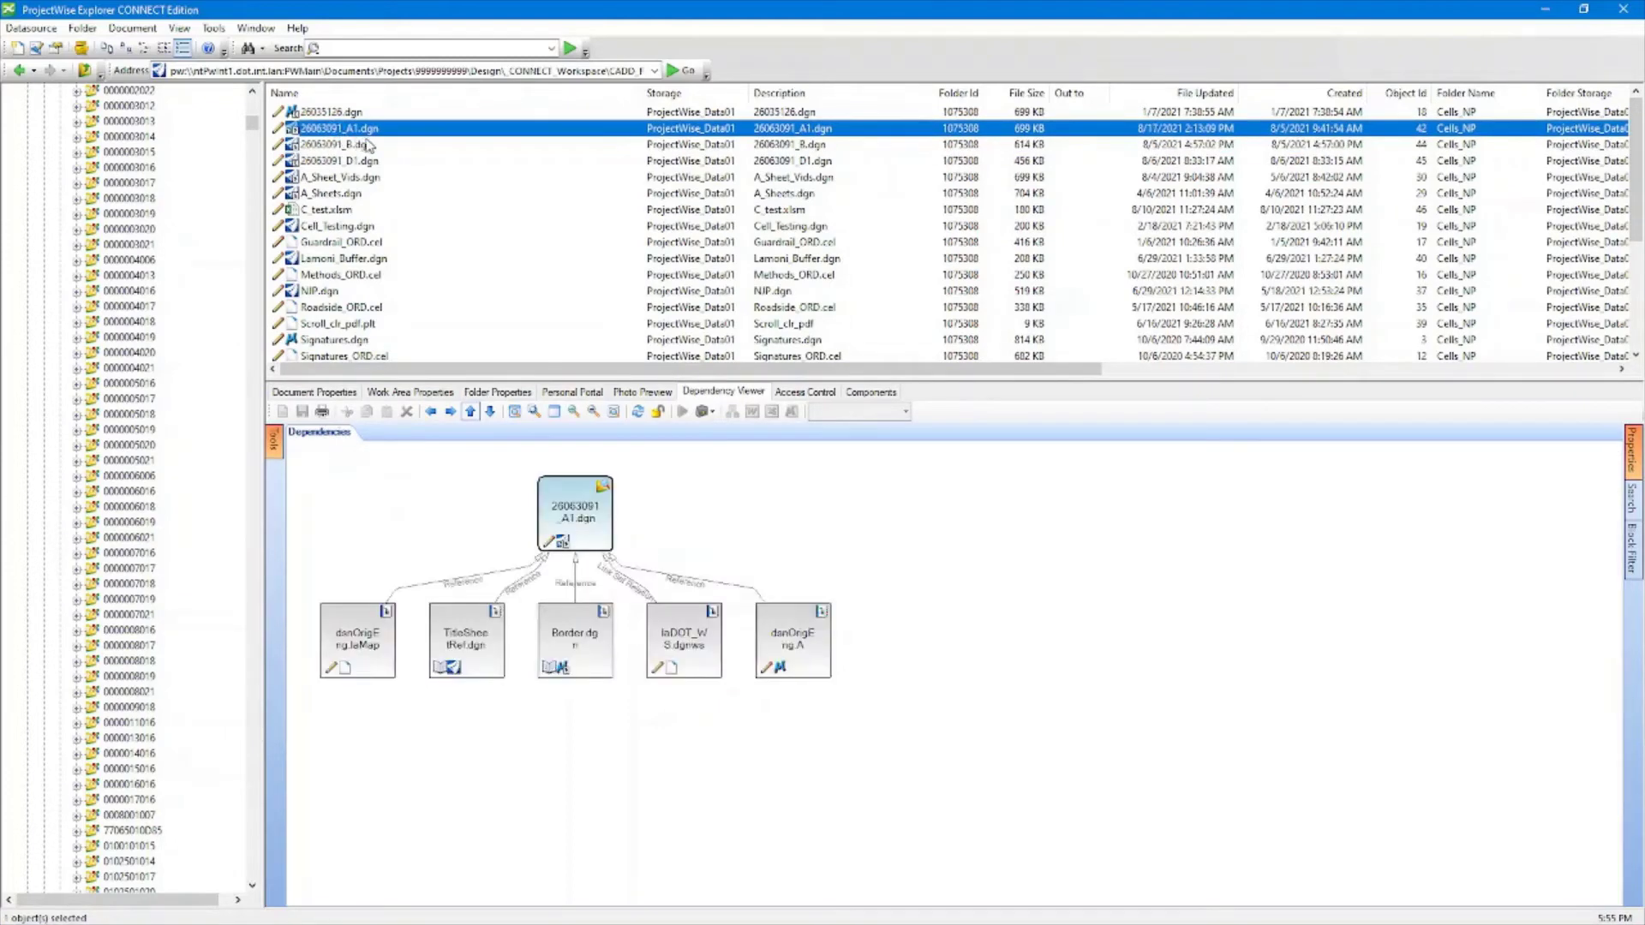
- Open 26063091_A1.dgn with its references, leaving Border.dgn deselected
double_click(338, 129)
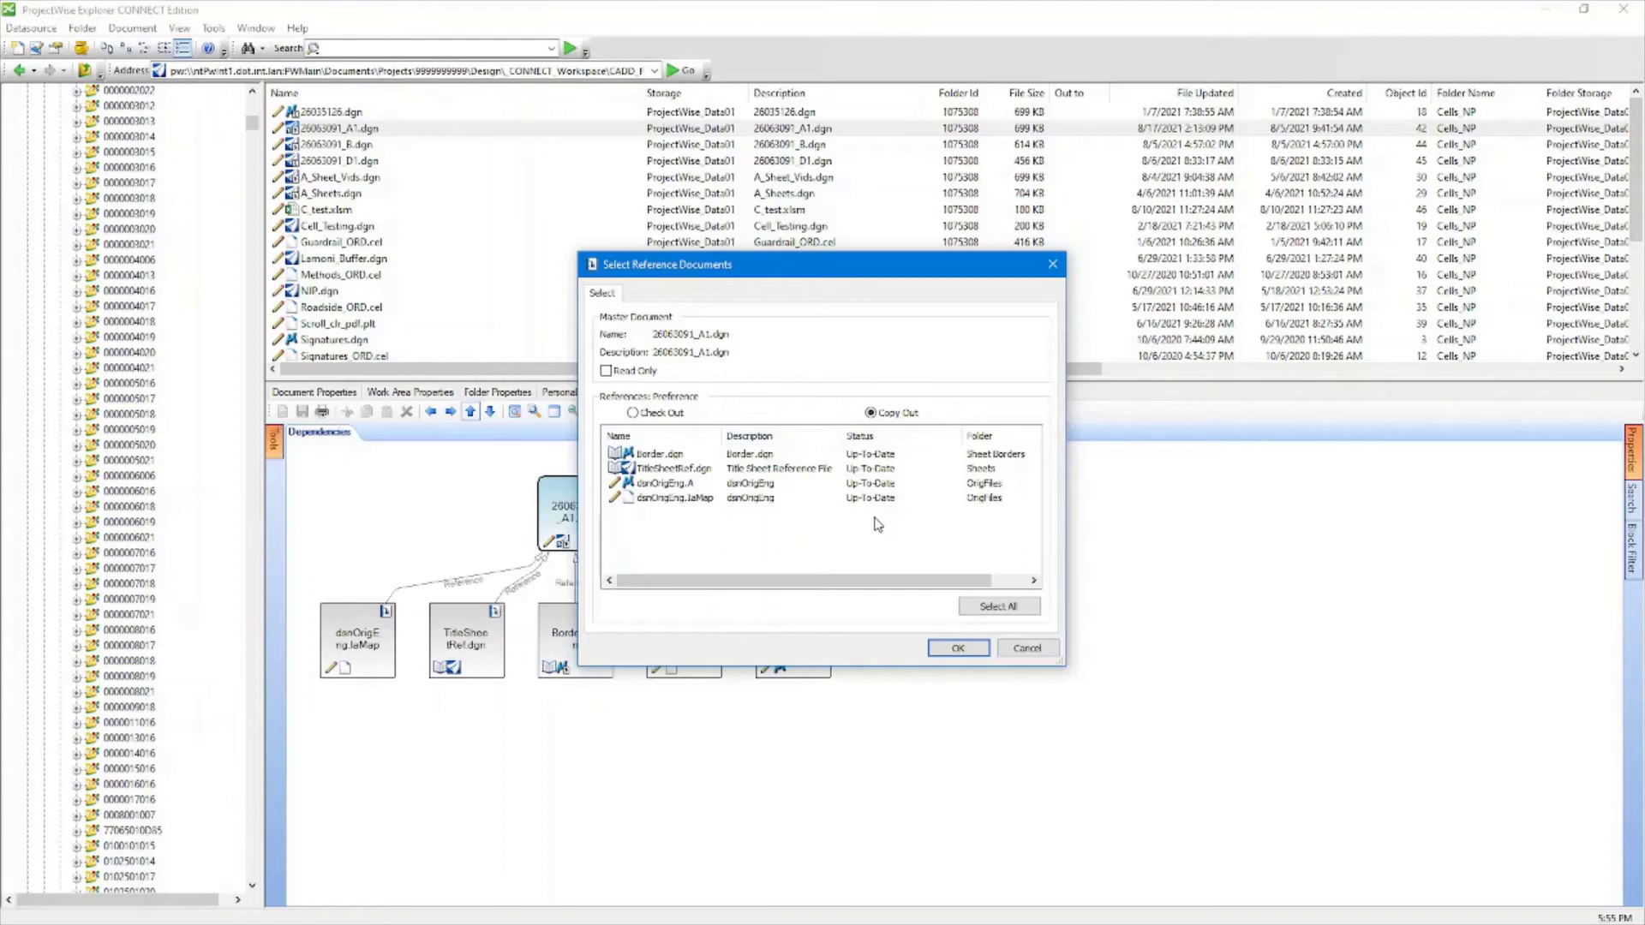
click(876, 457)
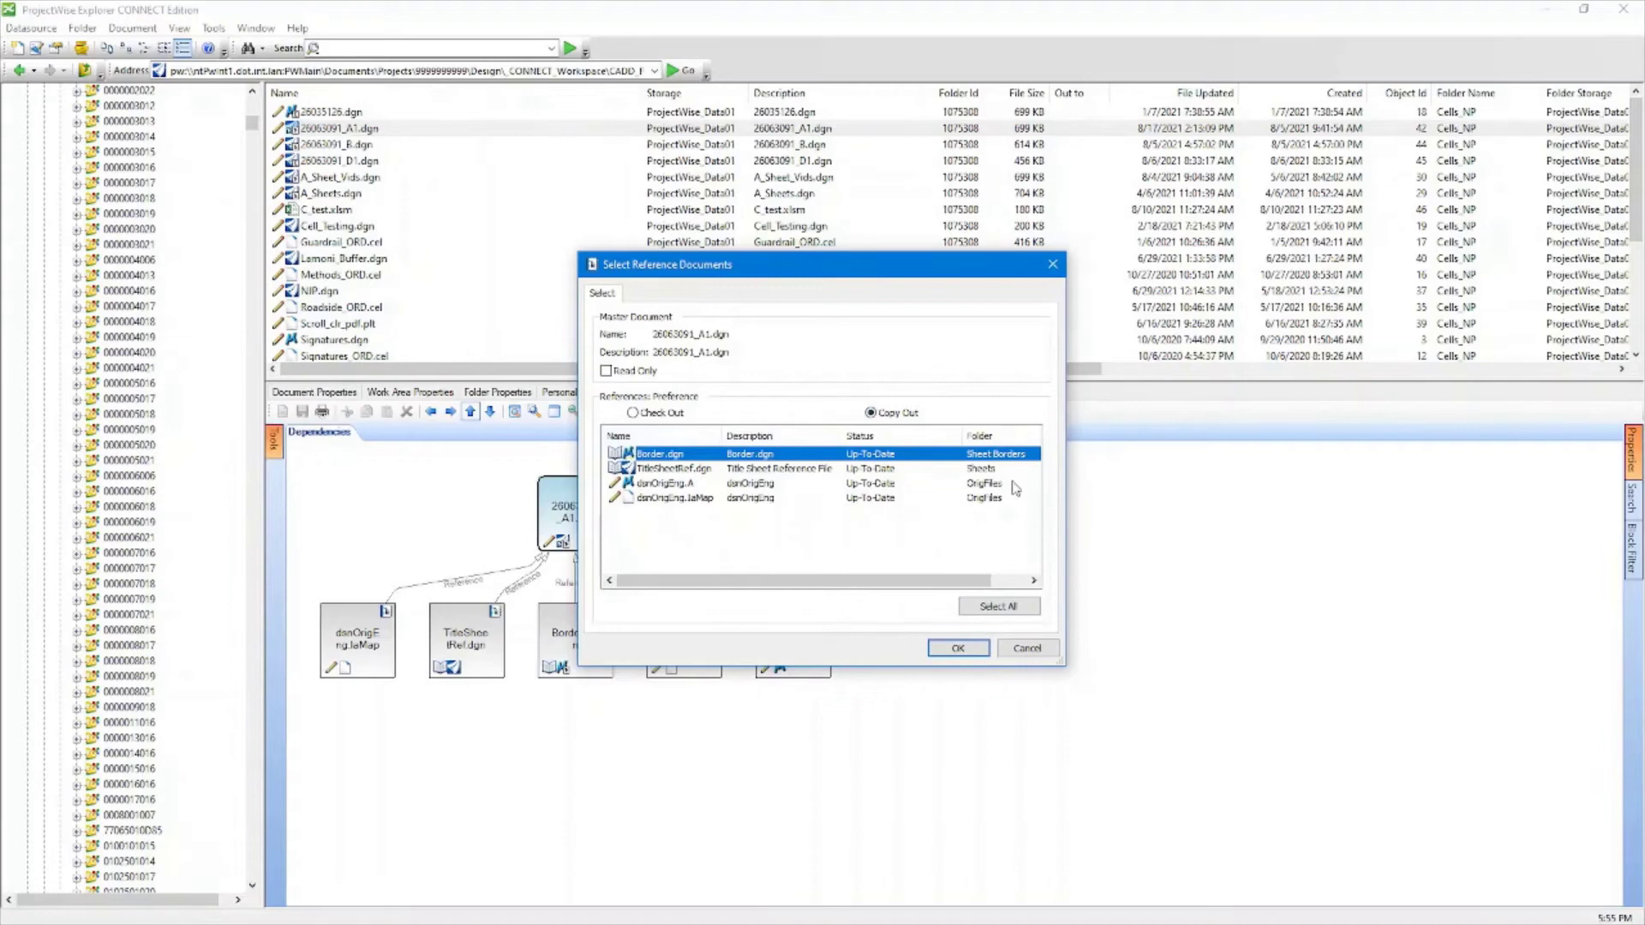
click(860, 537)
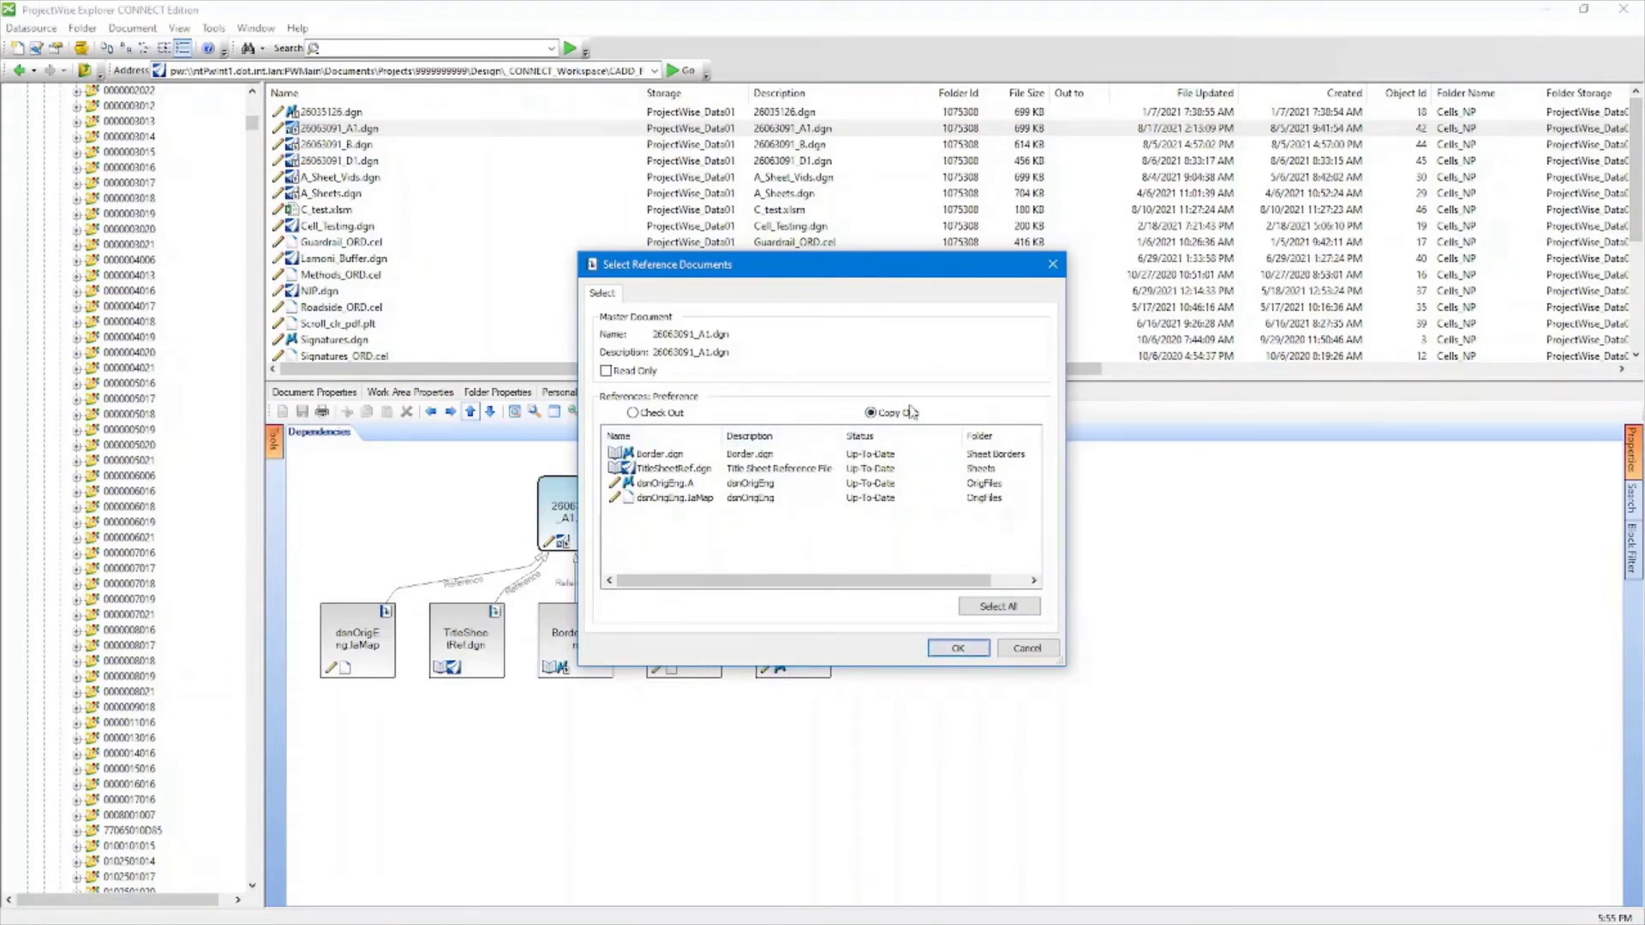
click(954, 652)
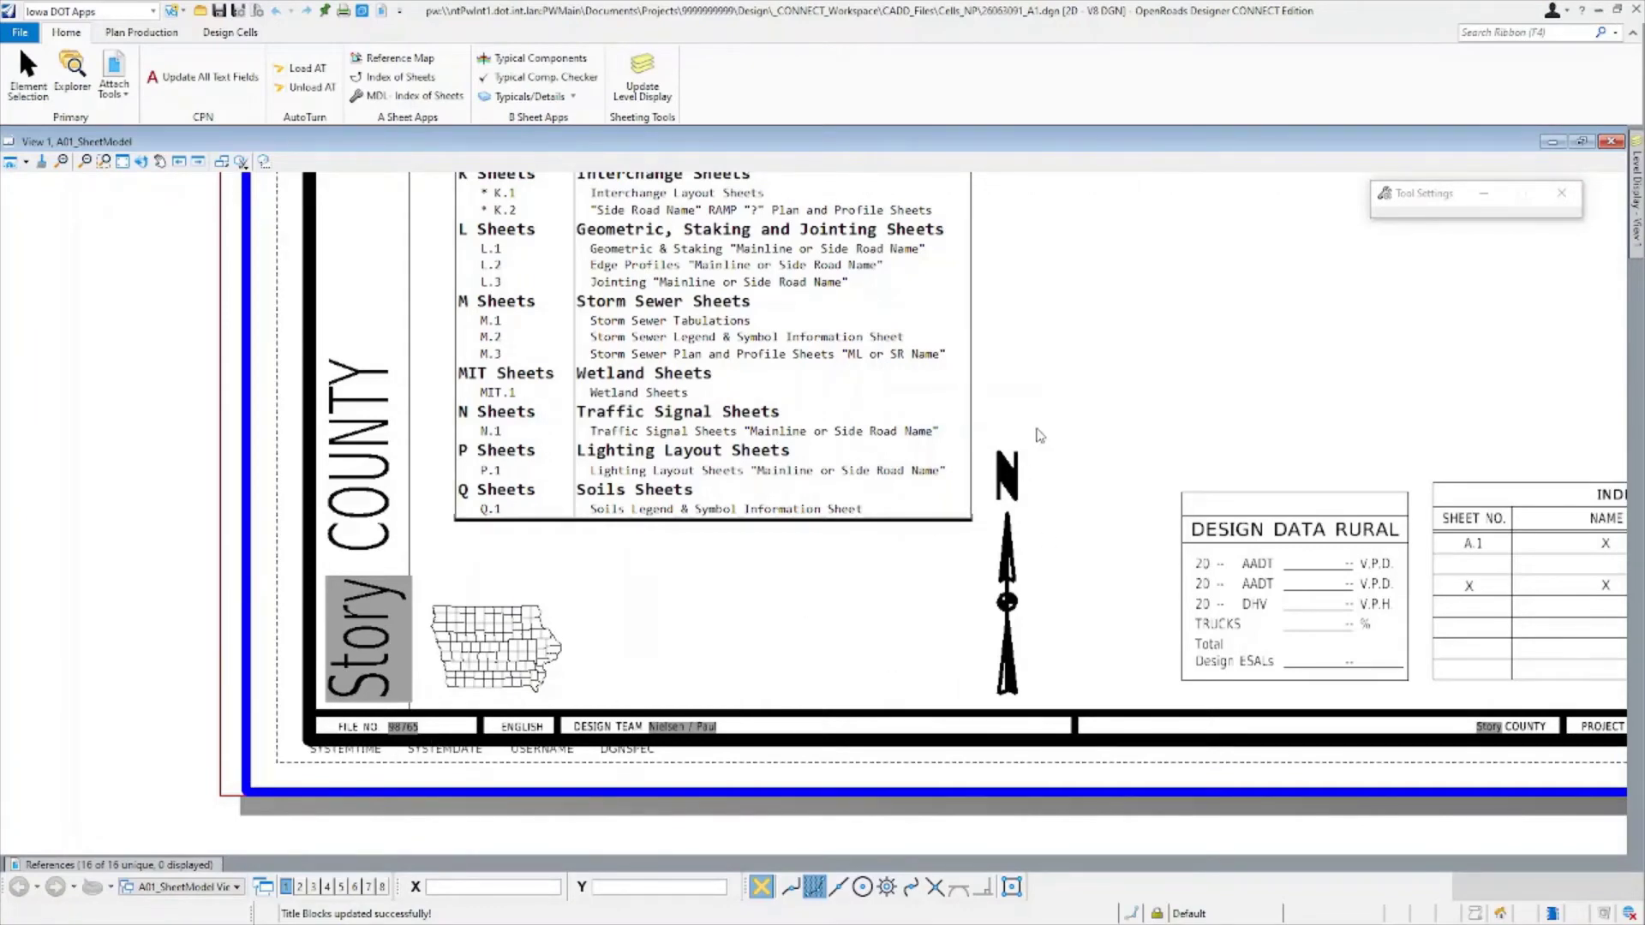
- Minimize OpenRoads Designer to reveal 26063091_A1.dgn's dependency graph in ProjectWise Explorer
click(1596, 10)
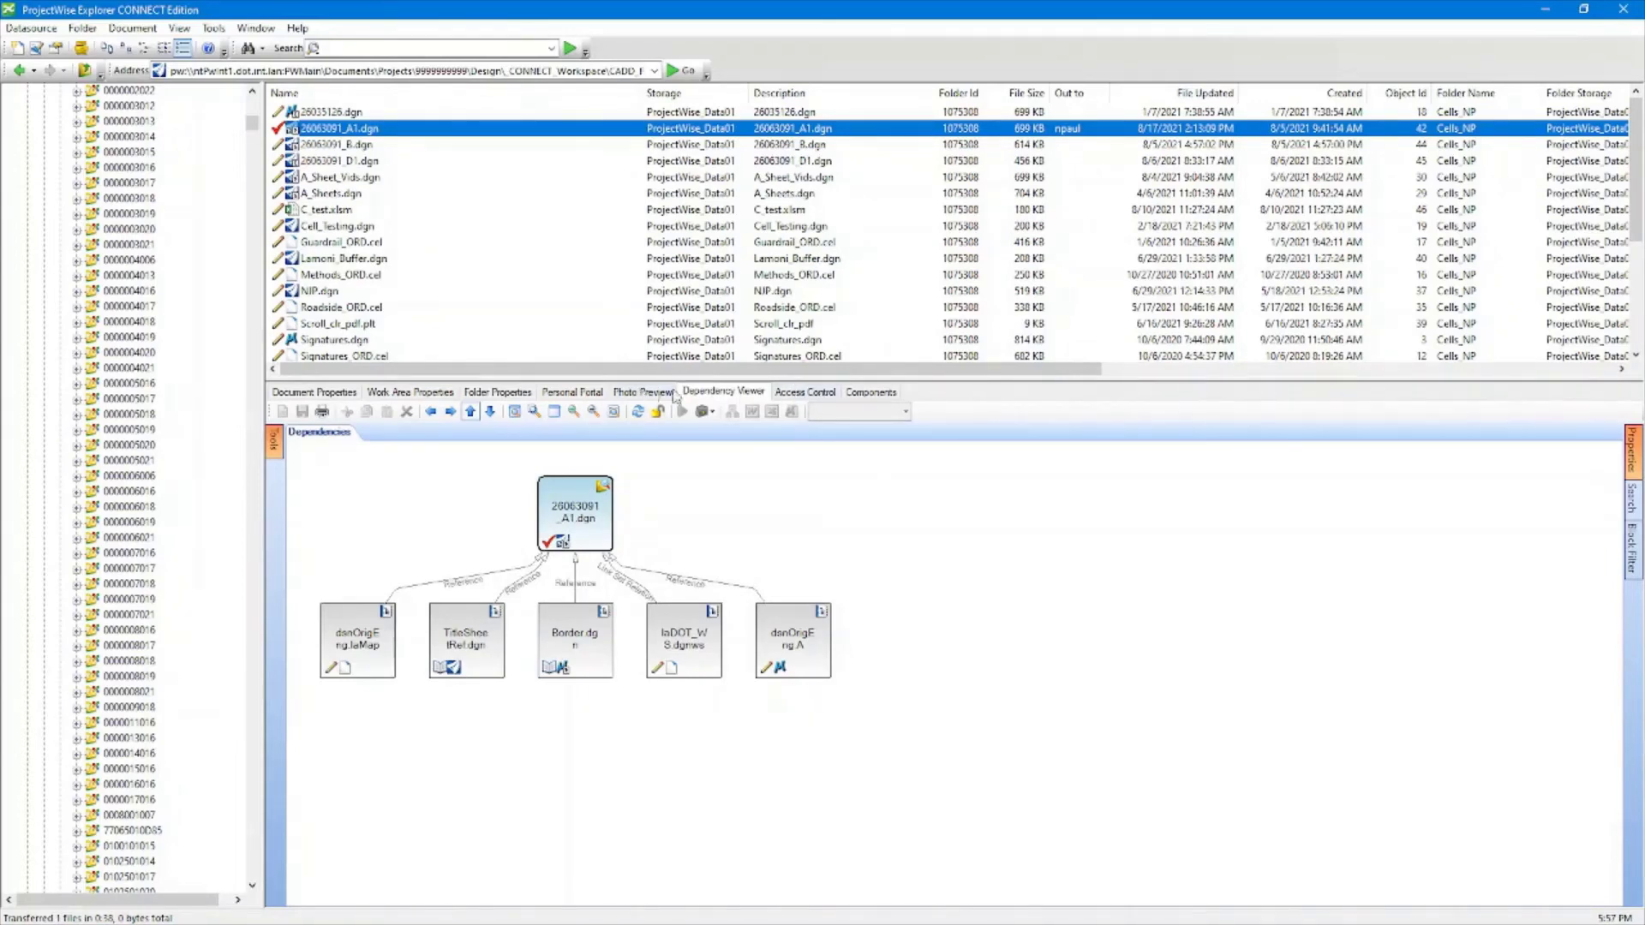
- Show 26063091_A1.dgn's Access Control permissions grid in the lower pane
click(792, 394)
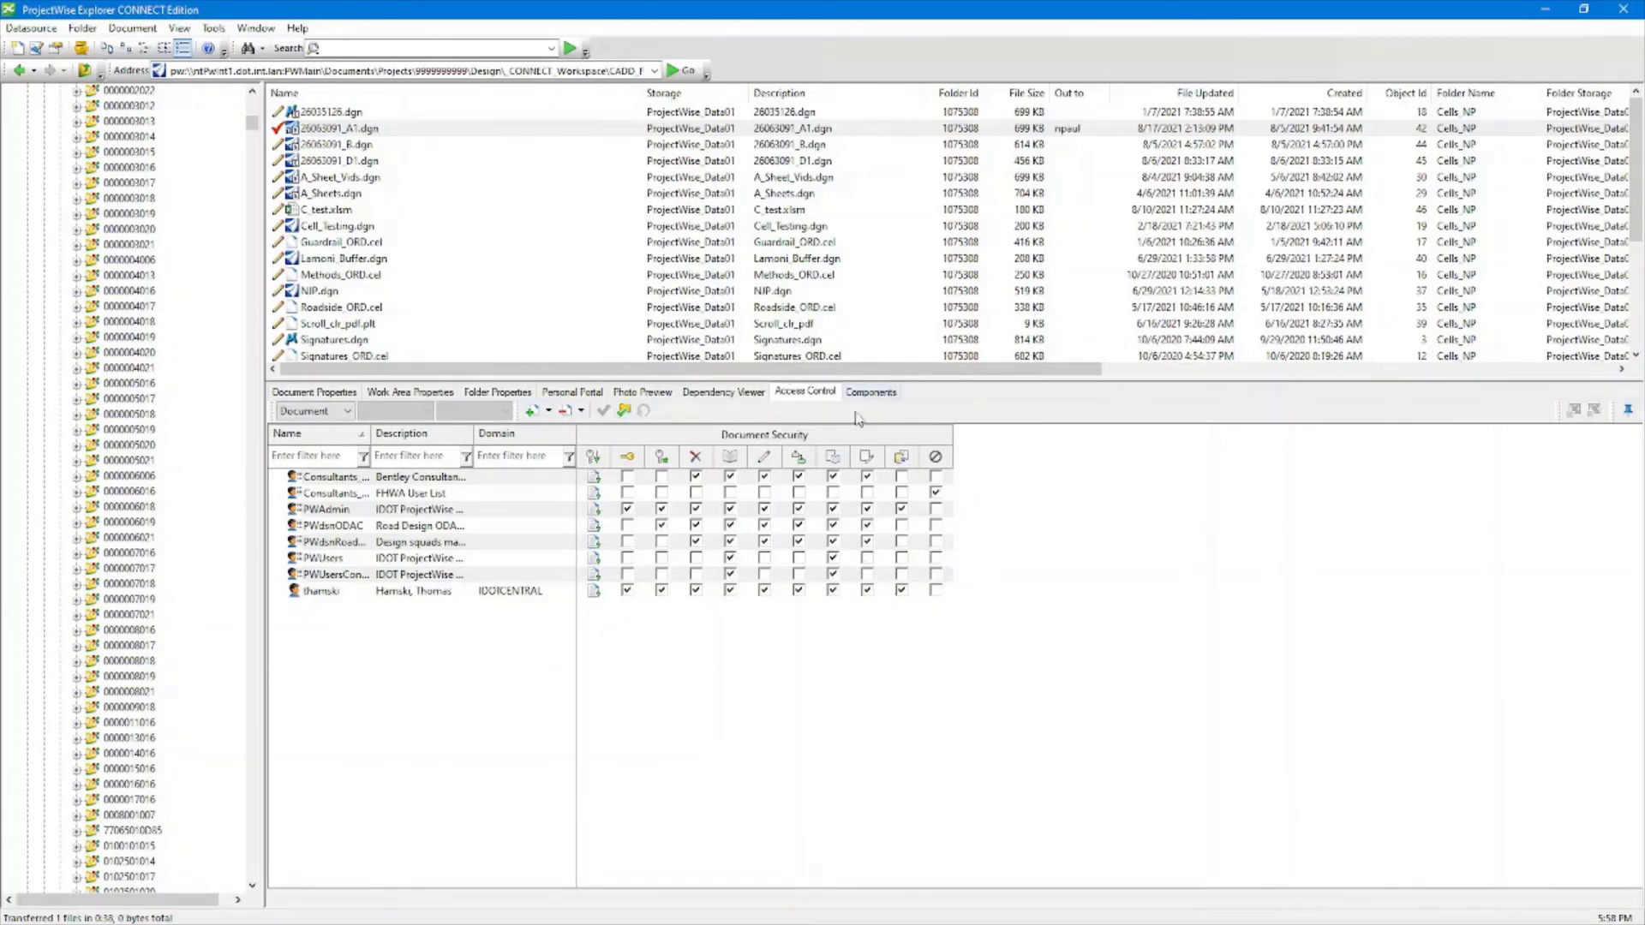
- Show Document Properties, then select 26063091_A1.dgn in the Local Document Organizer's checked-out list
click(317, 395)
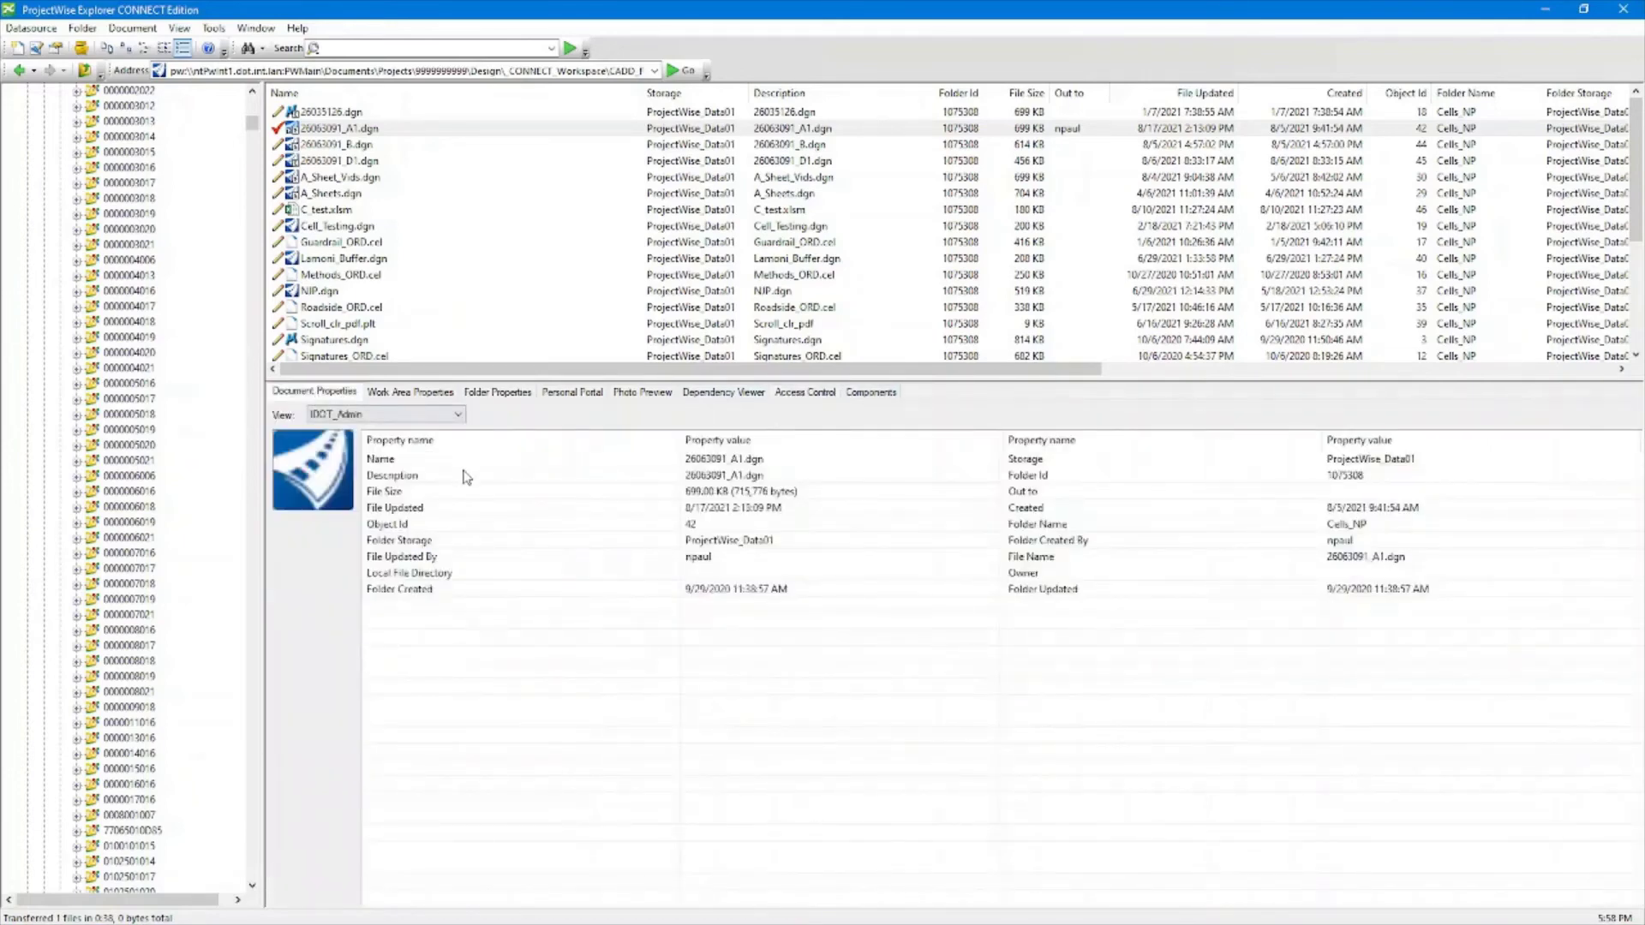
click(80, 49)
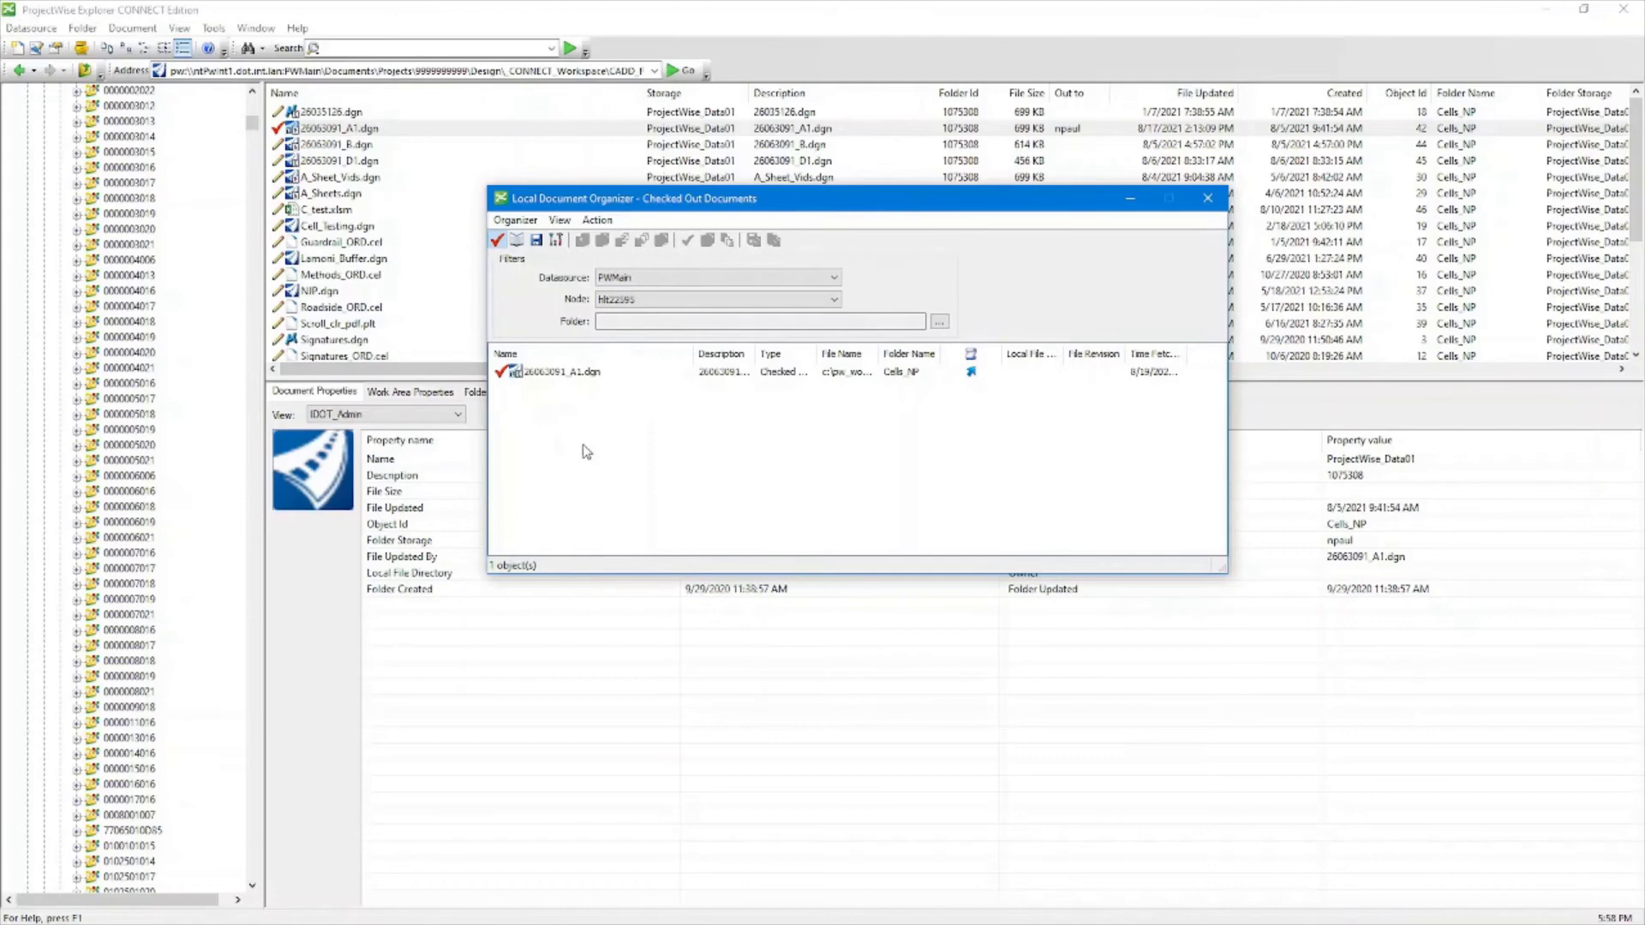
click(545, 374)
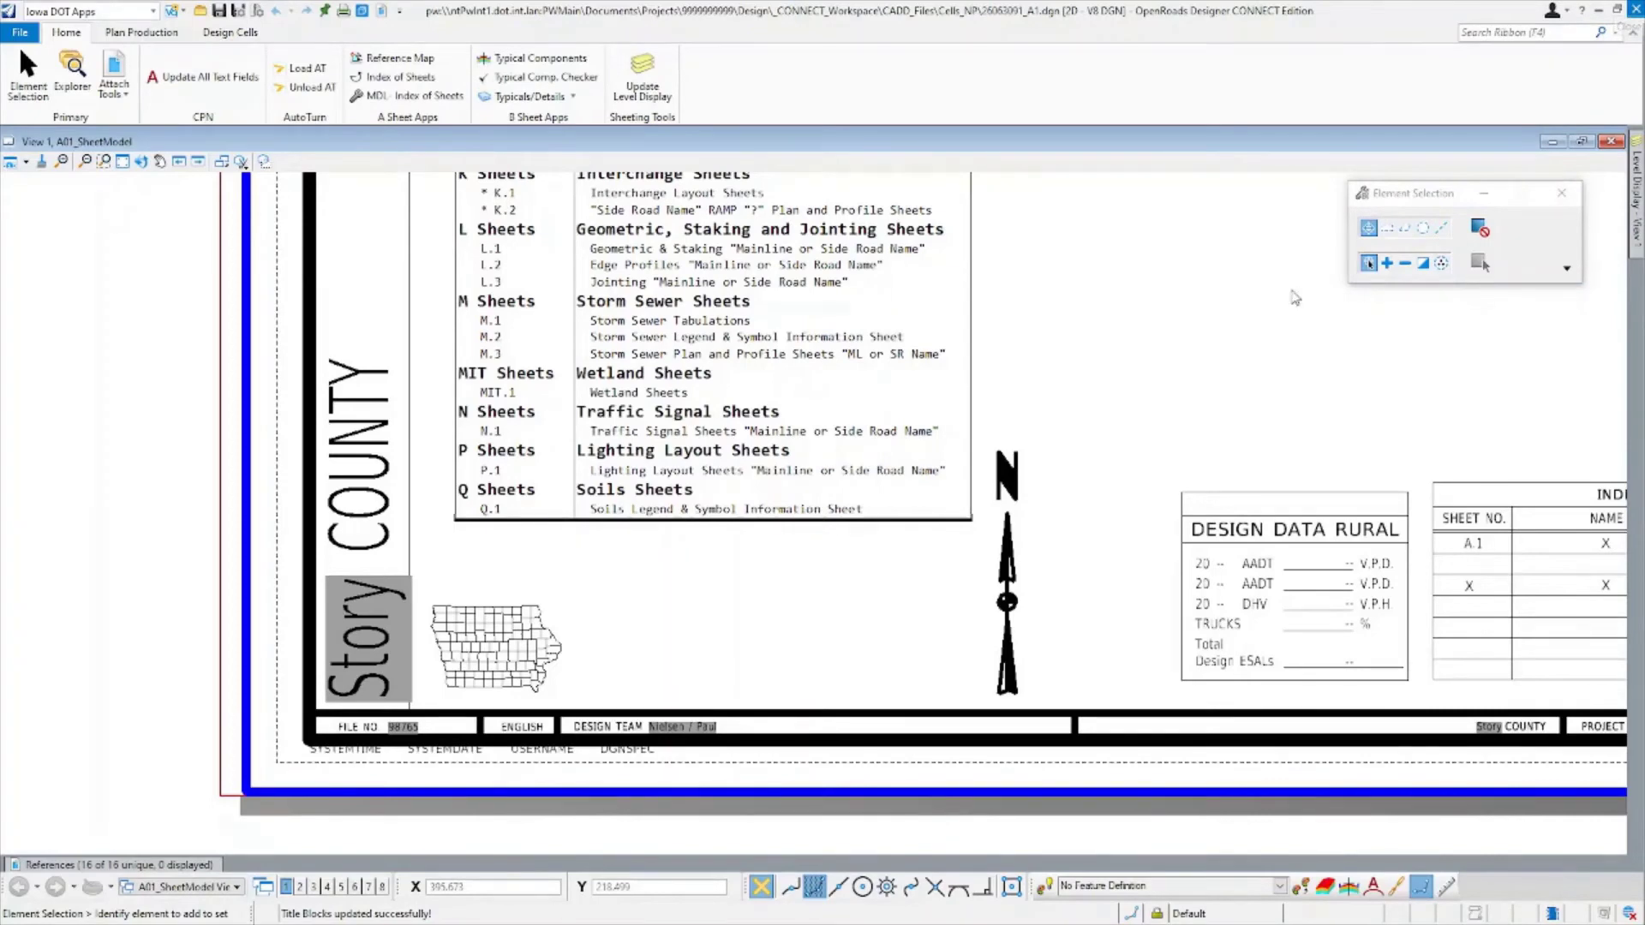
- Switch from OpenRoads Designer back to ProjectWise Explorer with Alt+Tab
key(alt+Tab)
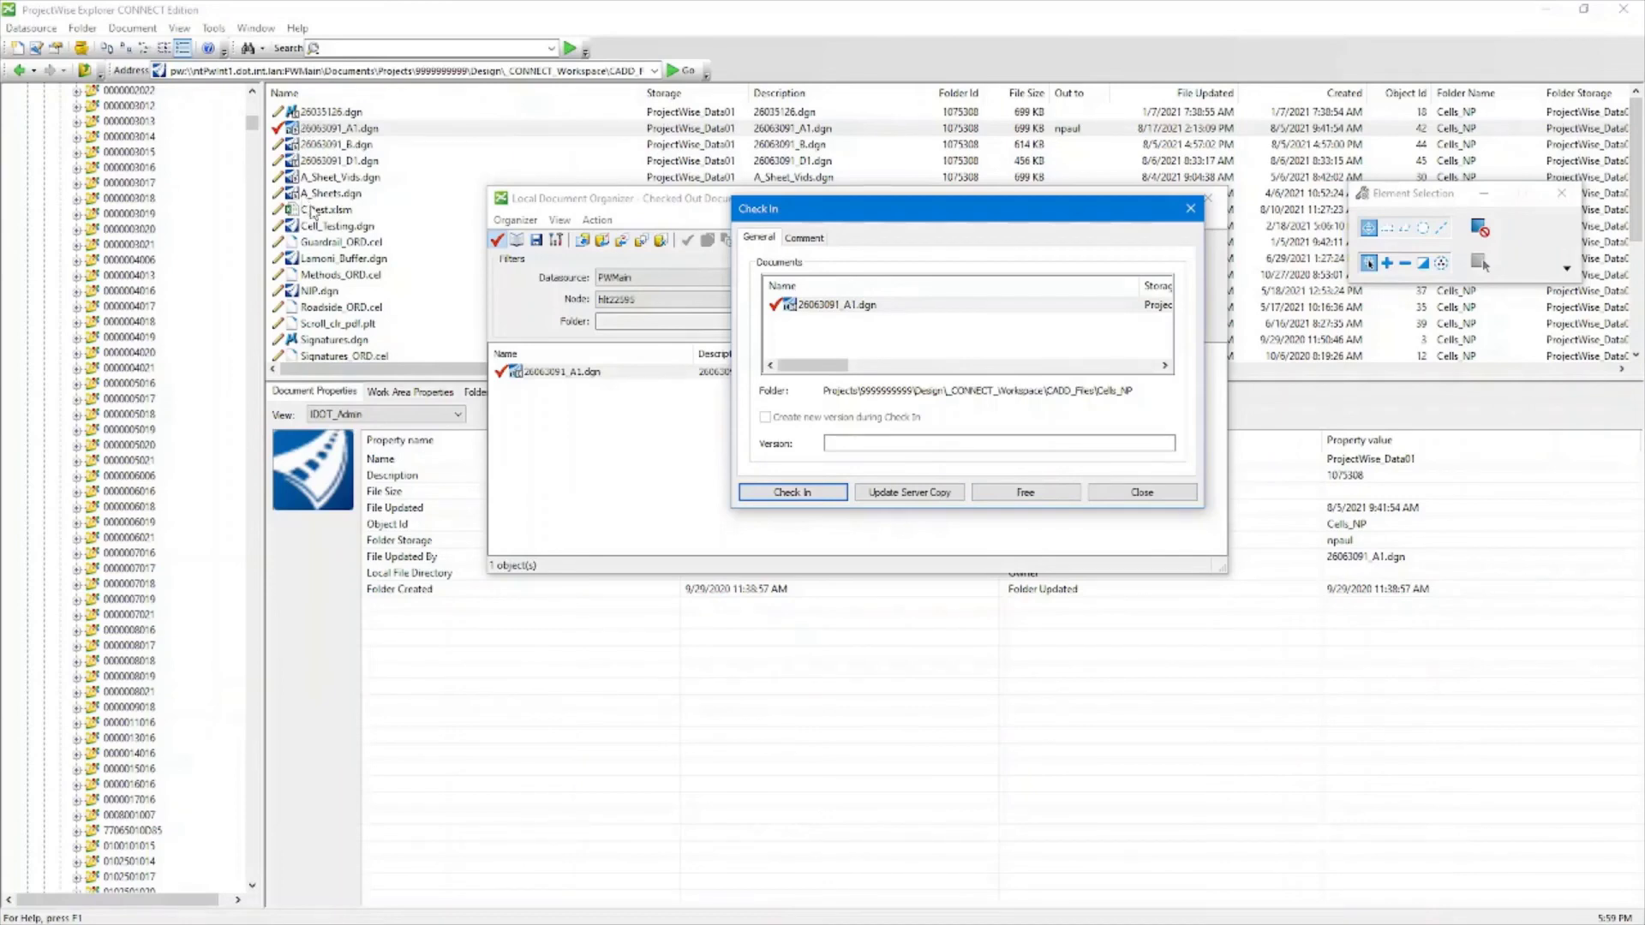
- Close the Check In prompt without checking in, and list 26063091_A1.dgn's available actions
click(1143, 493)
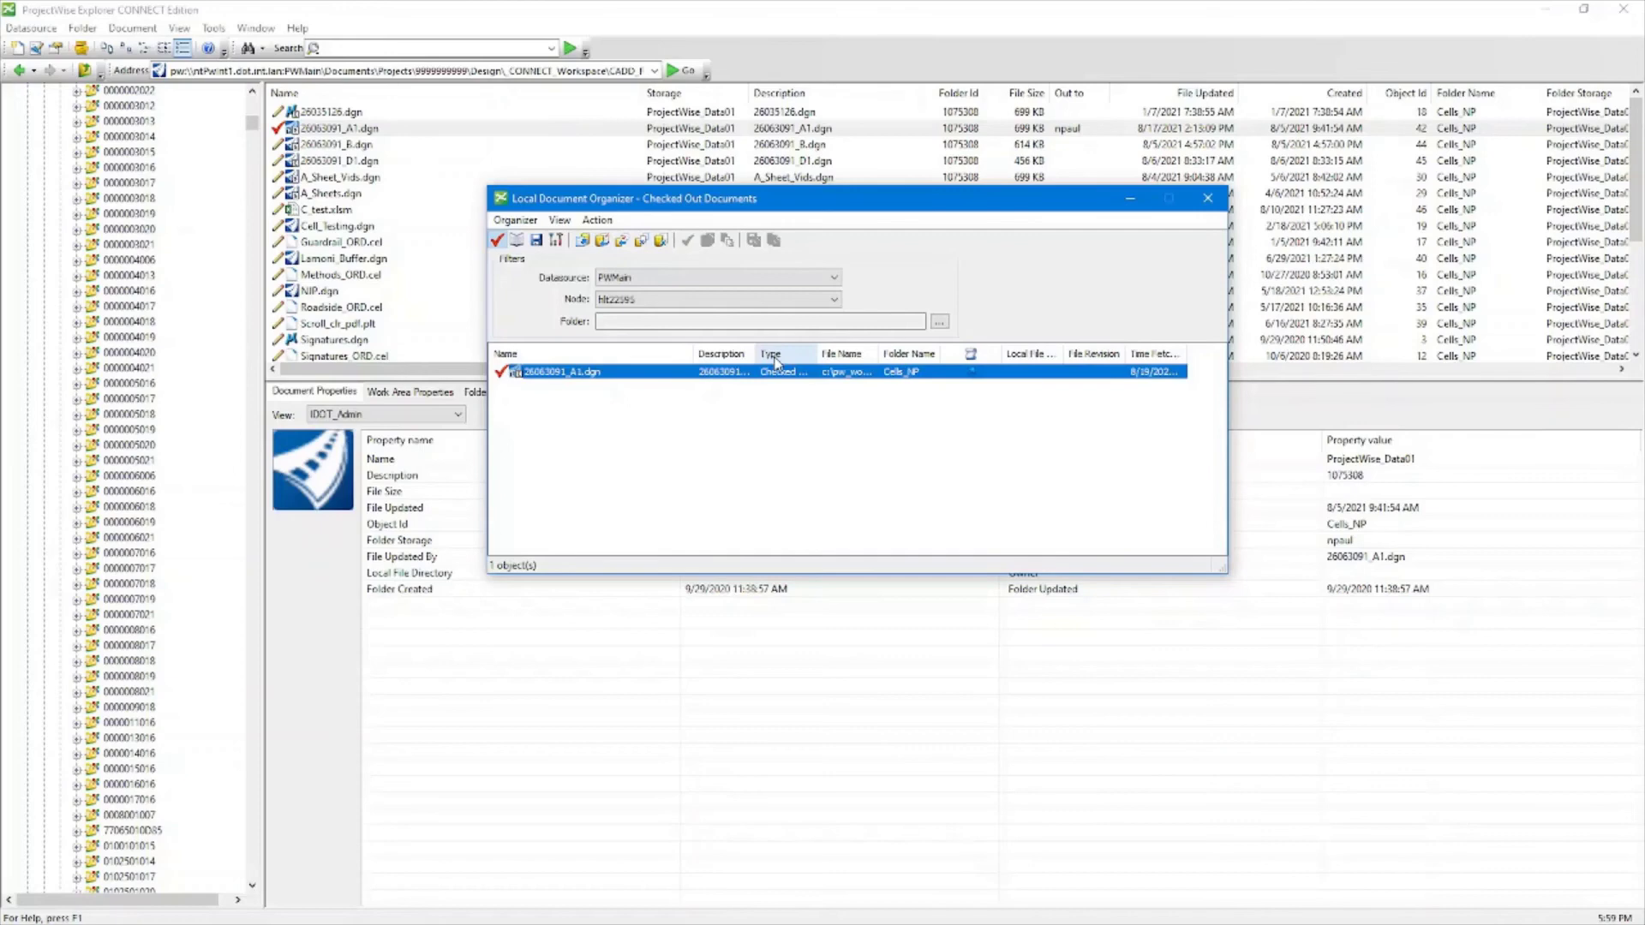
right_click(571, 377)
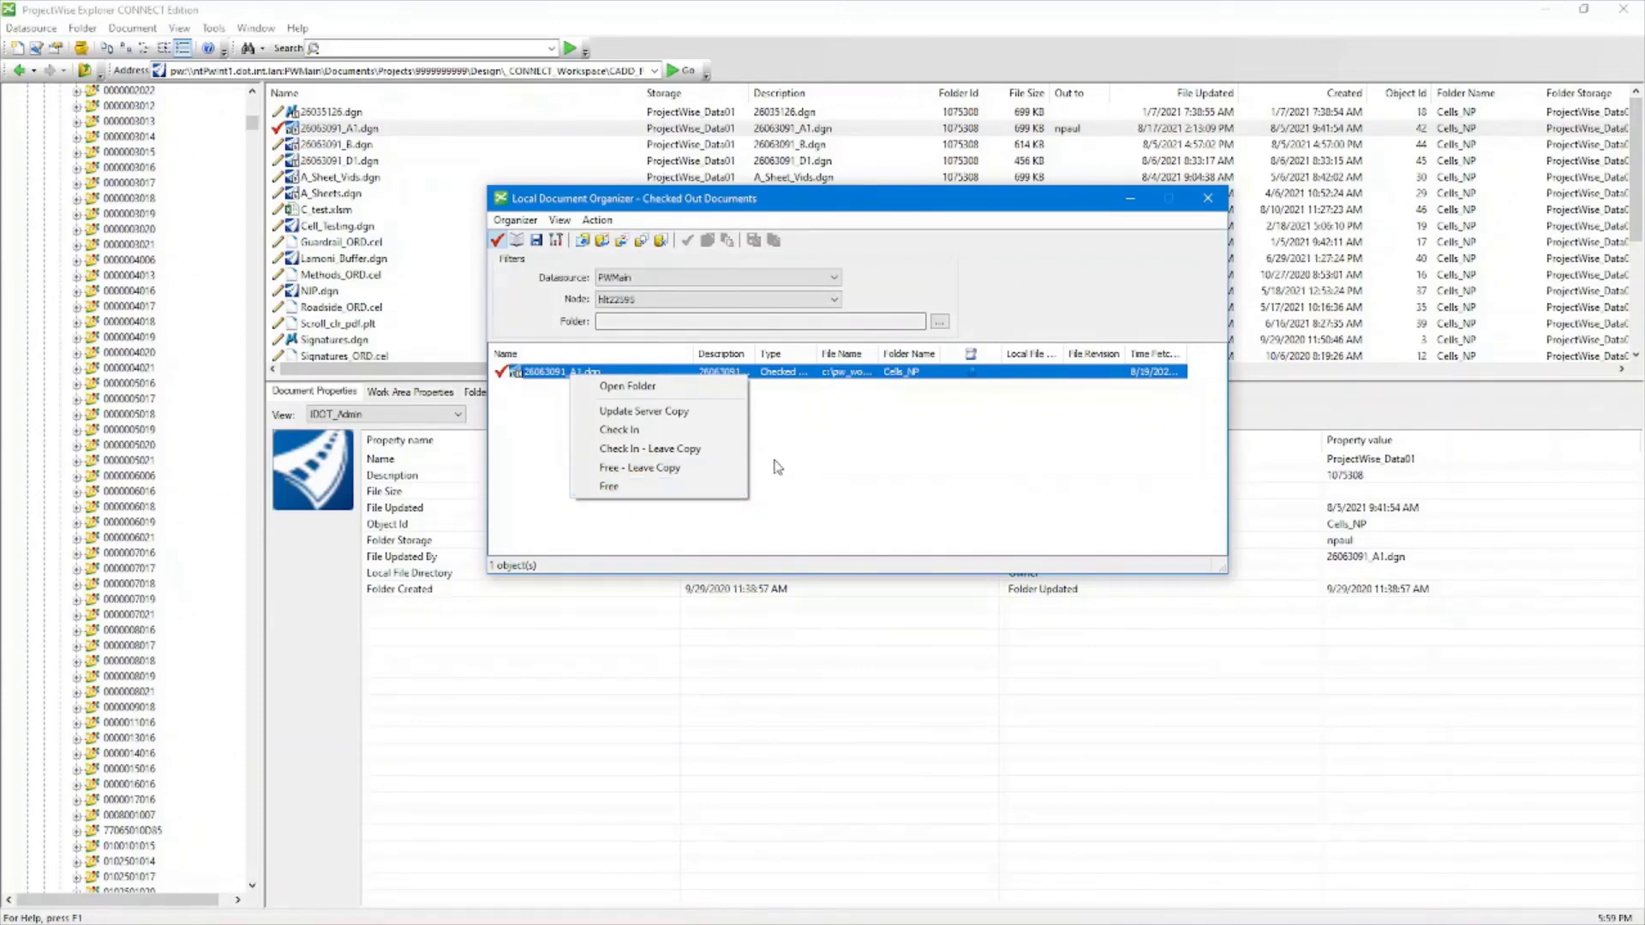
- Free 26063091_A1.dgn without checking it in, then list the 393 copied-out documents
click(959, 447)
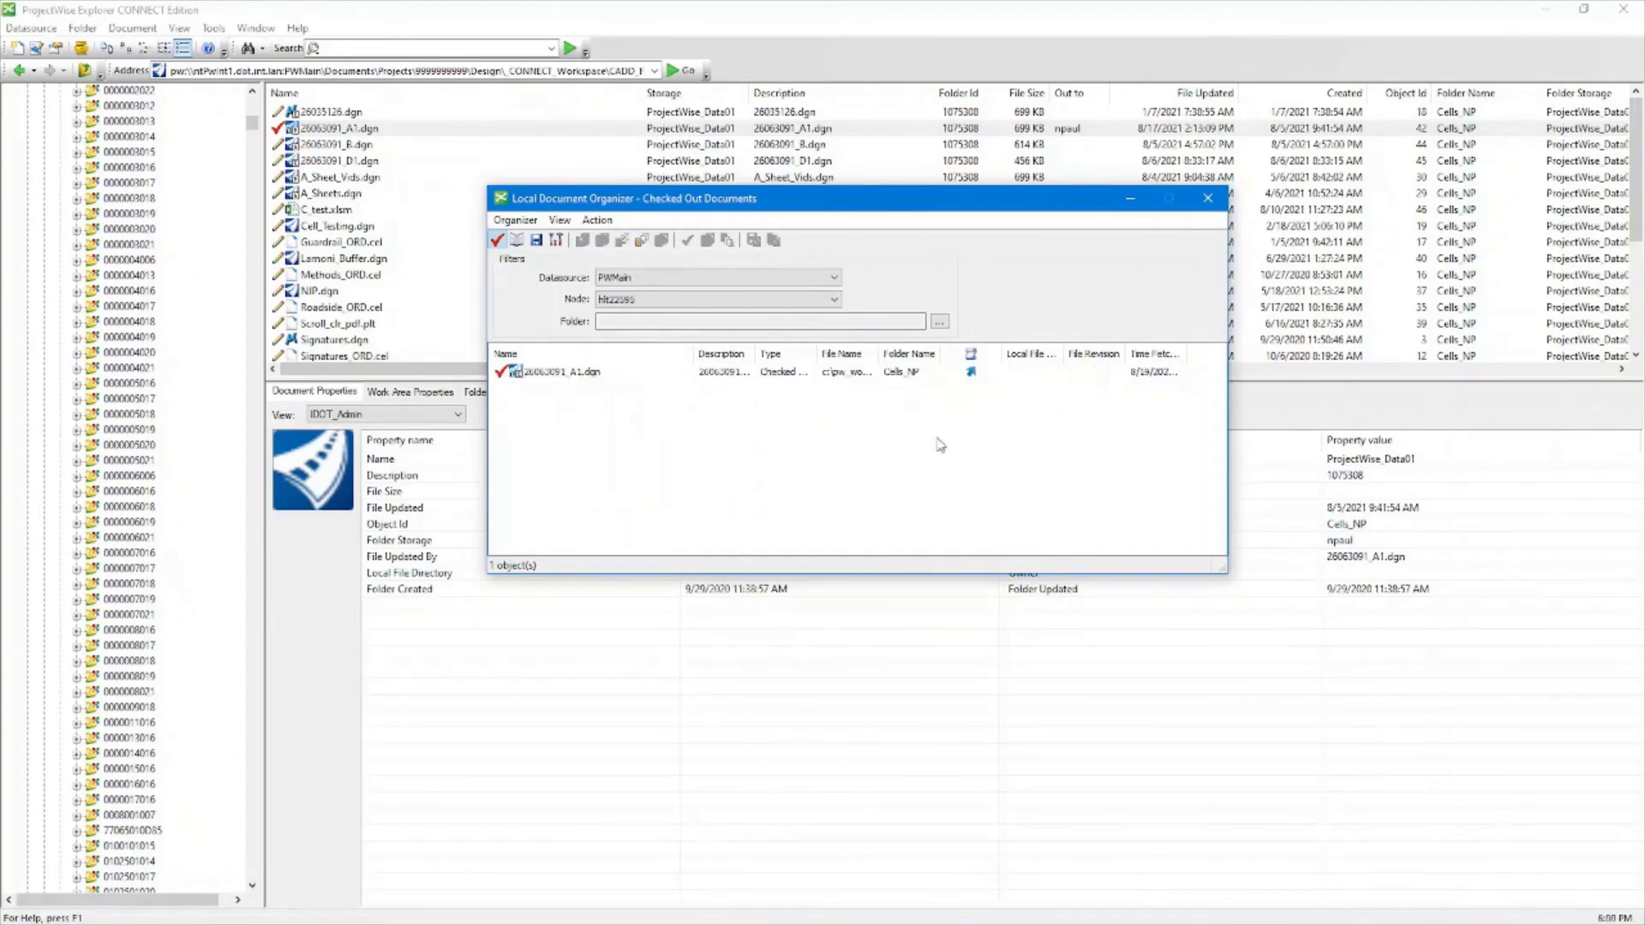
right_click(562, 377)
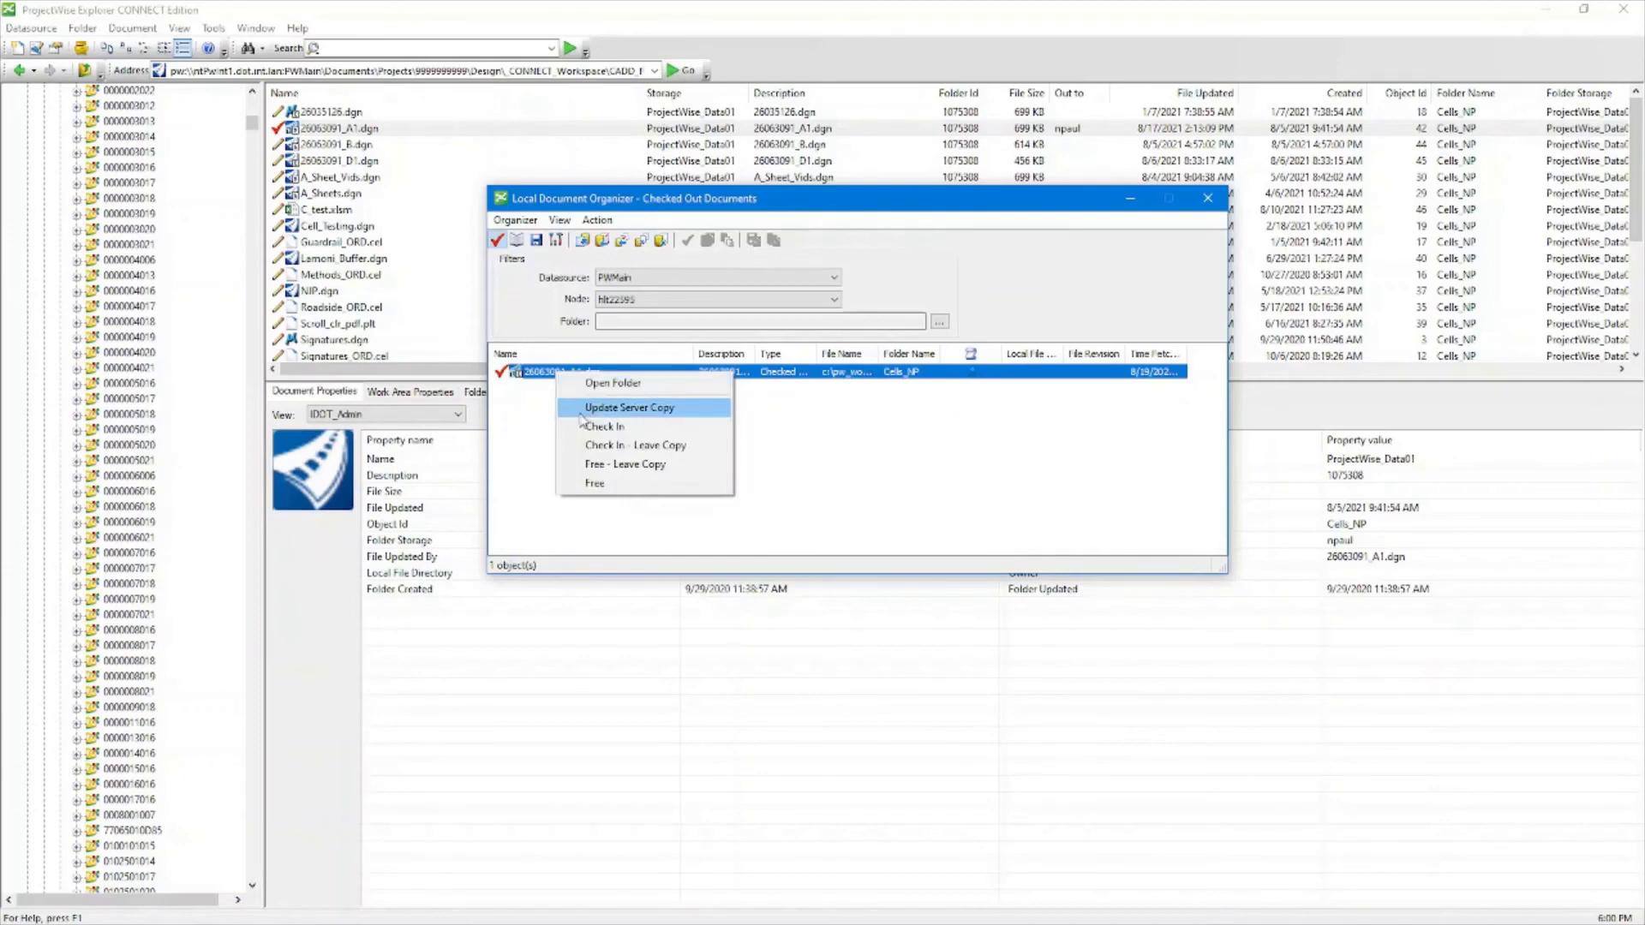
click(599, 483)
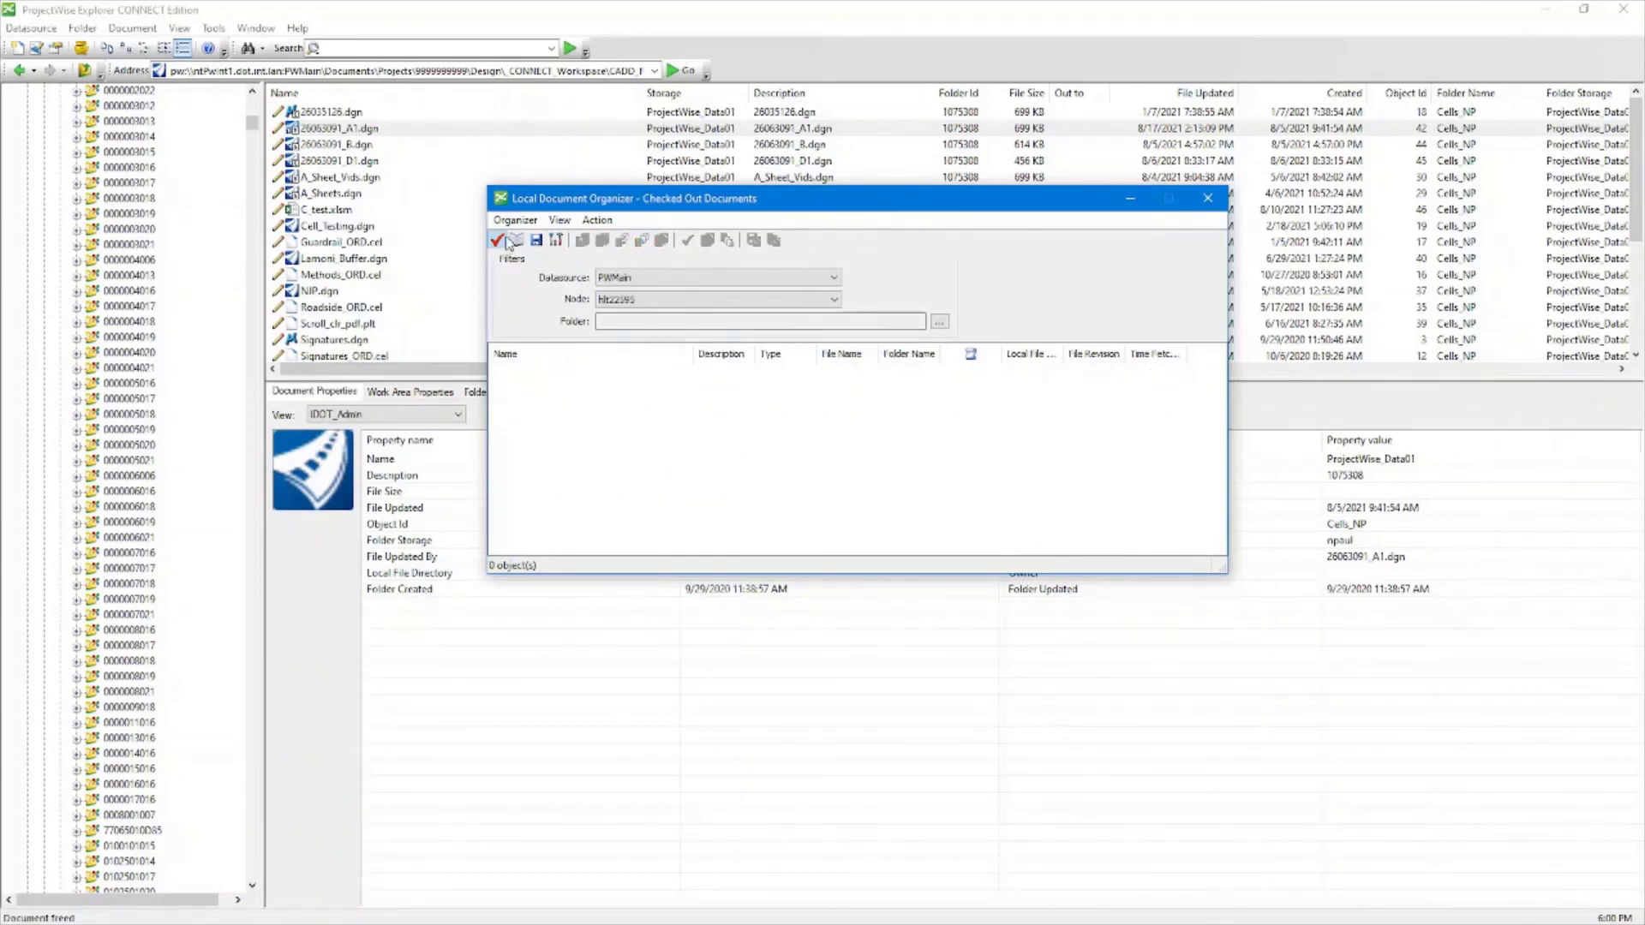
click(516, 239)
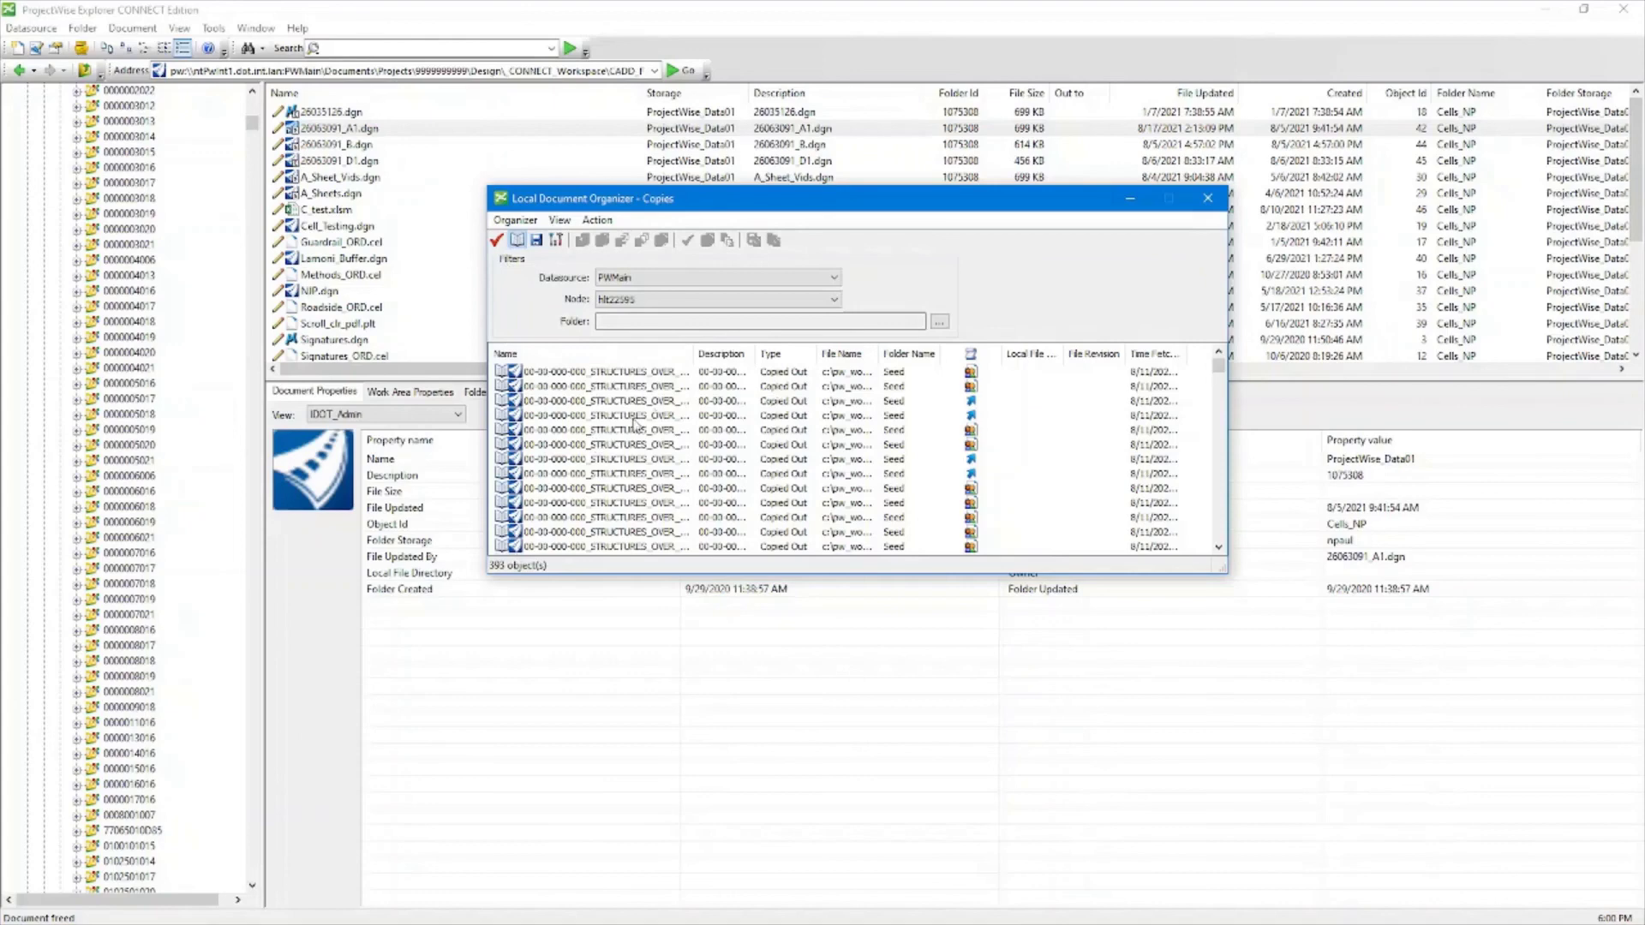
- Select all 393 copied-out documents in Copies and purge them
click(497, 240)
click(517, 240)
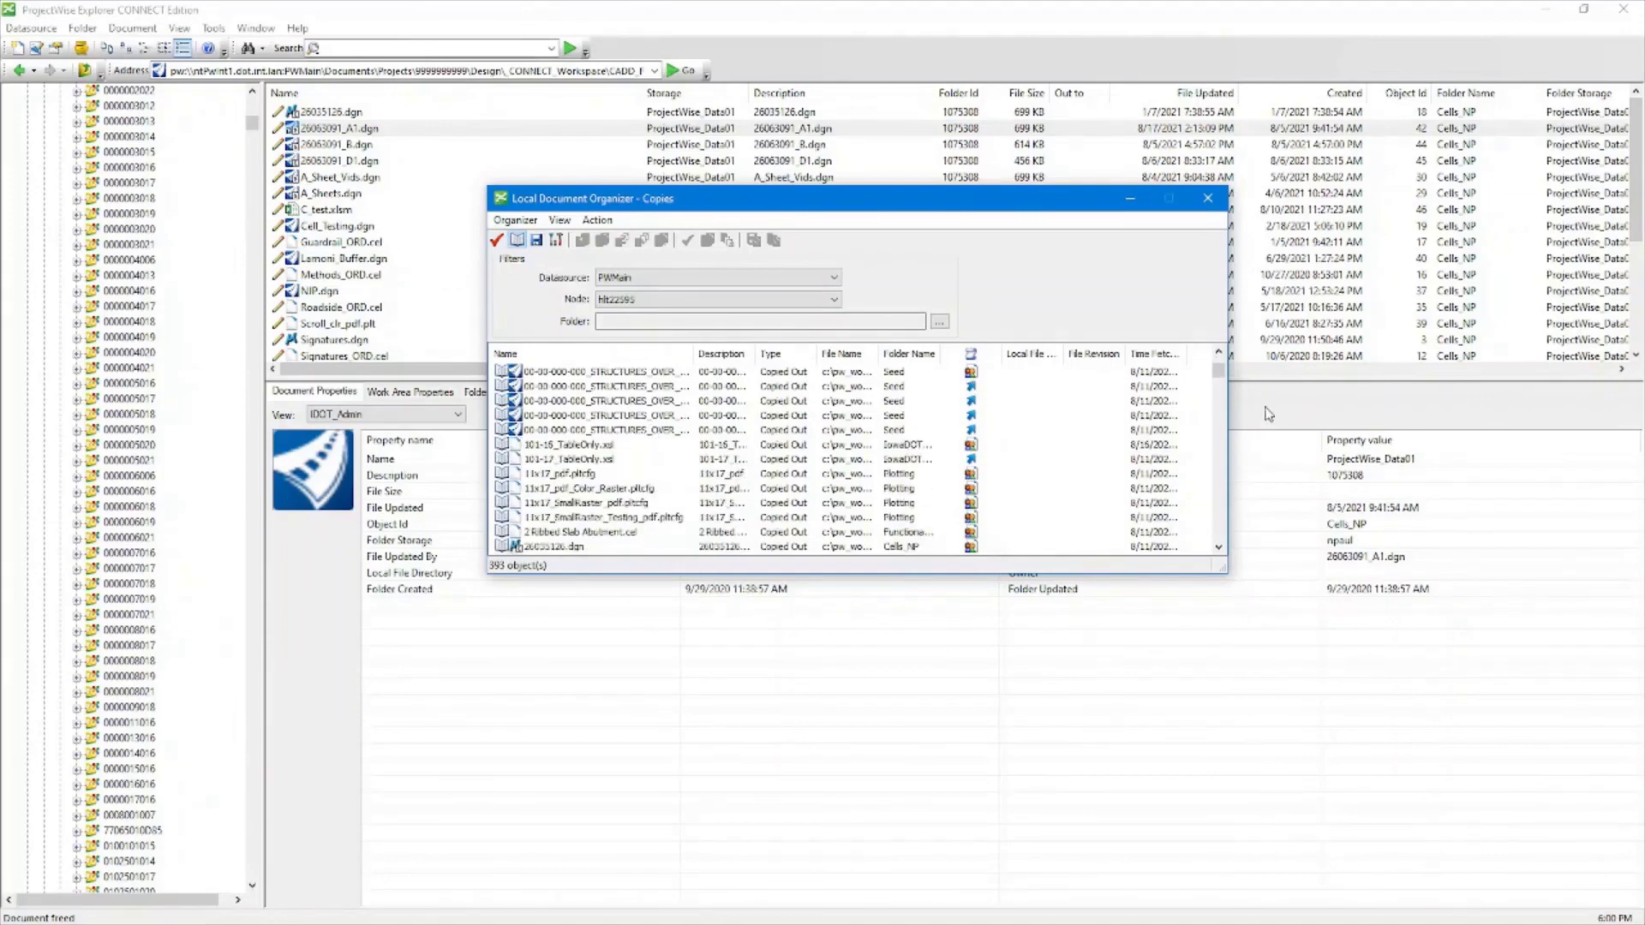
drag(1228, 387, 942, 368)
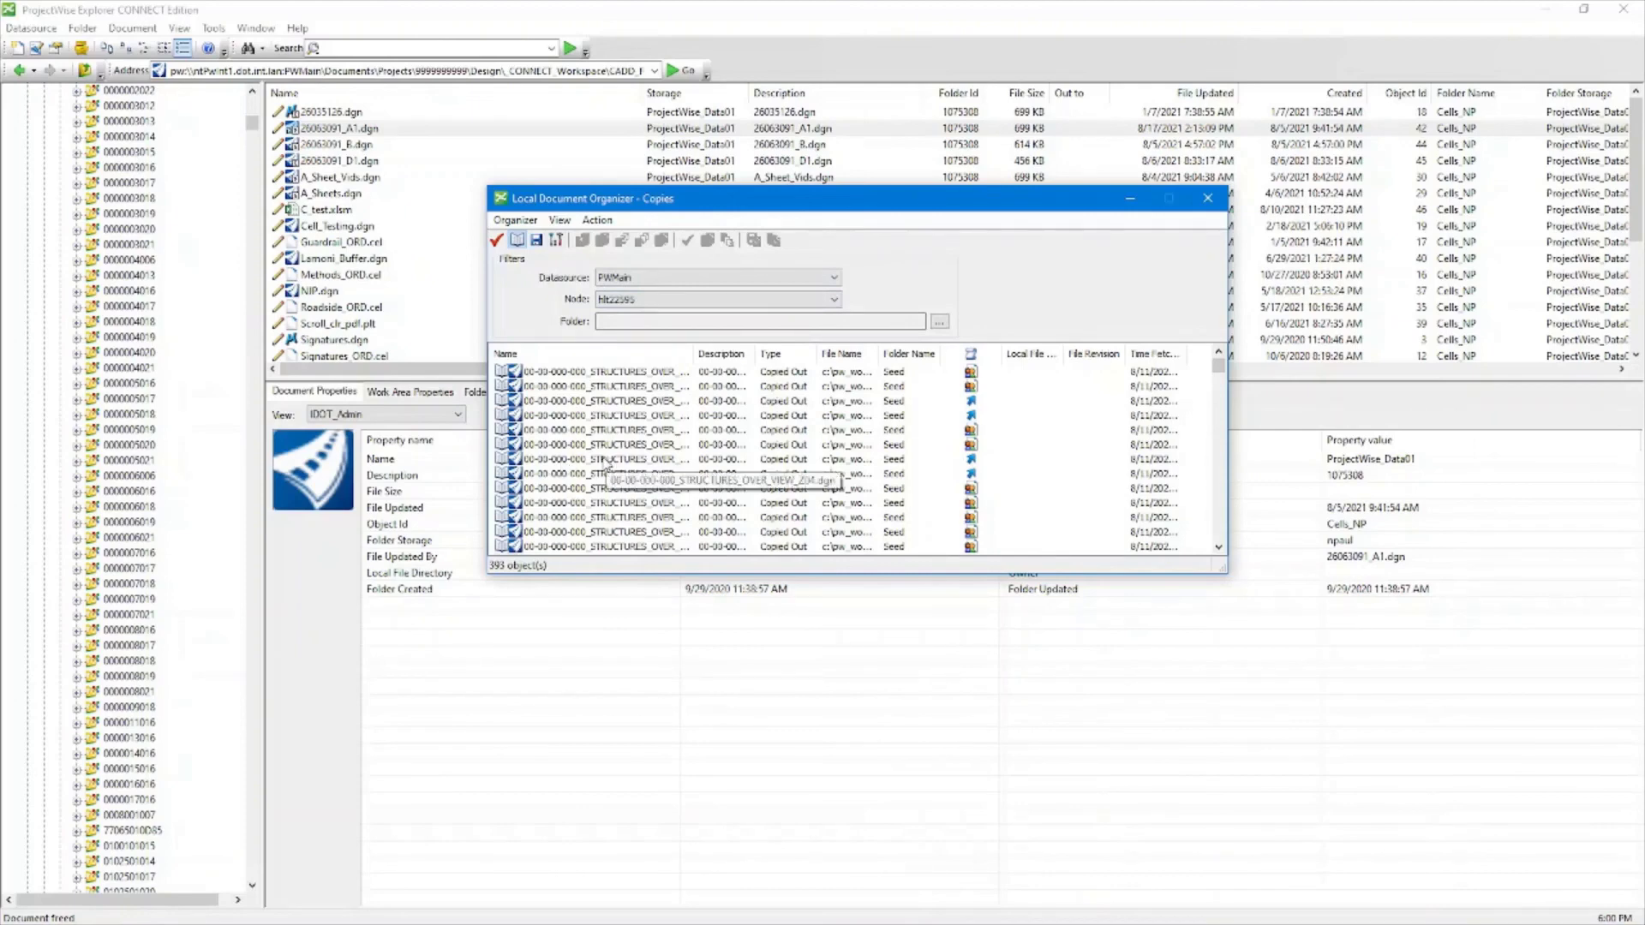
click(556, 377)
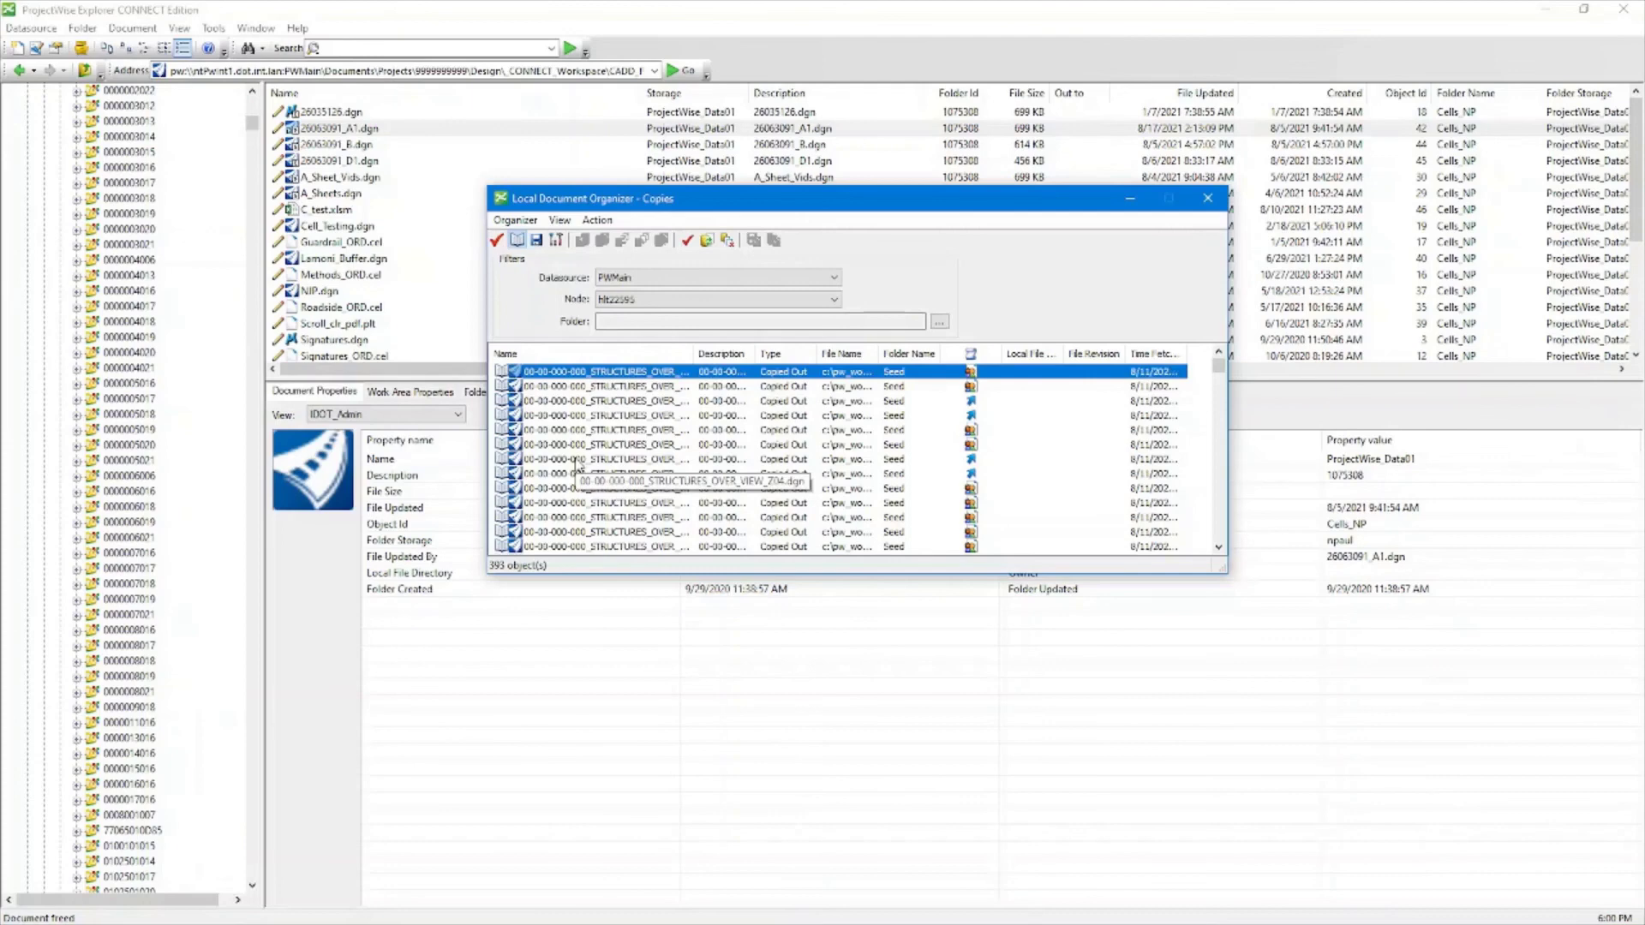
key(ctrl+a)
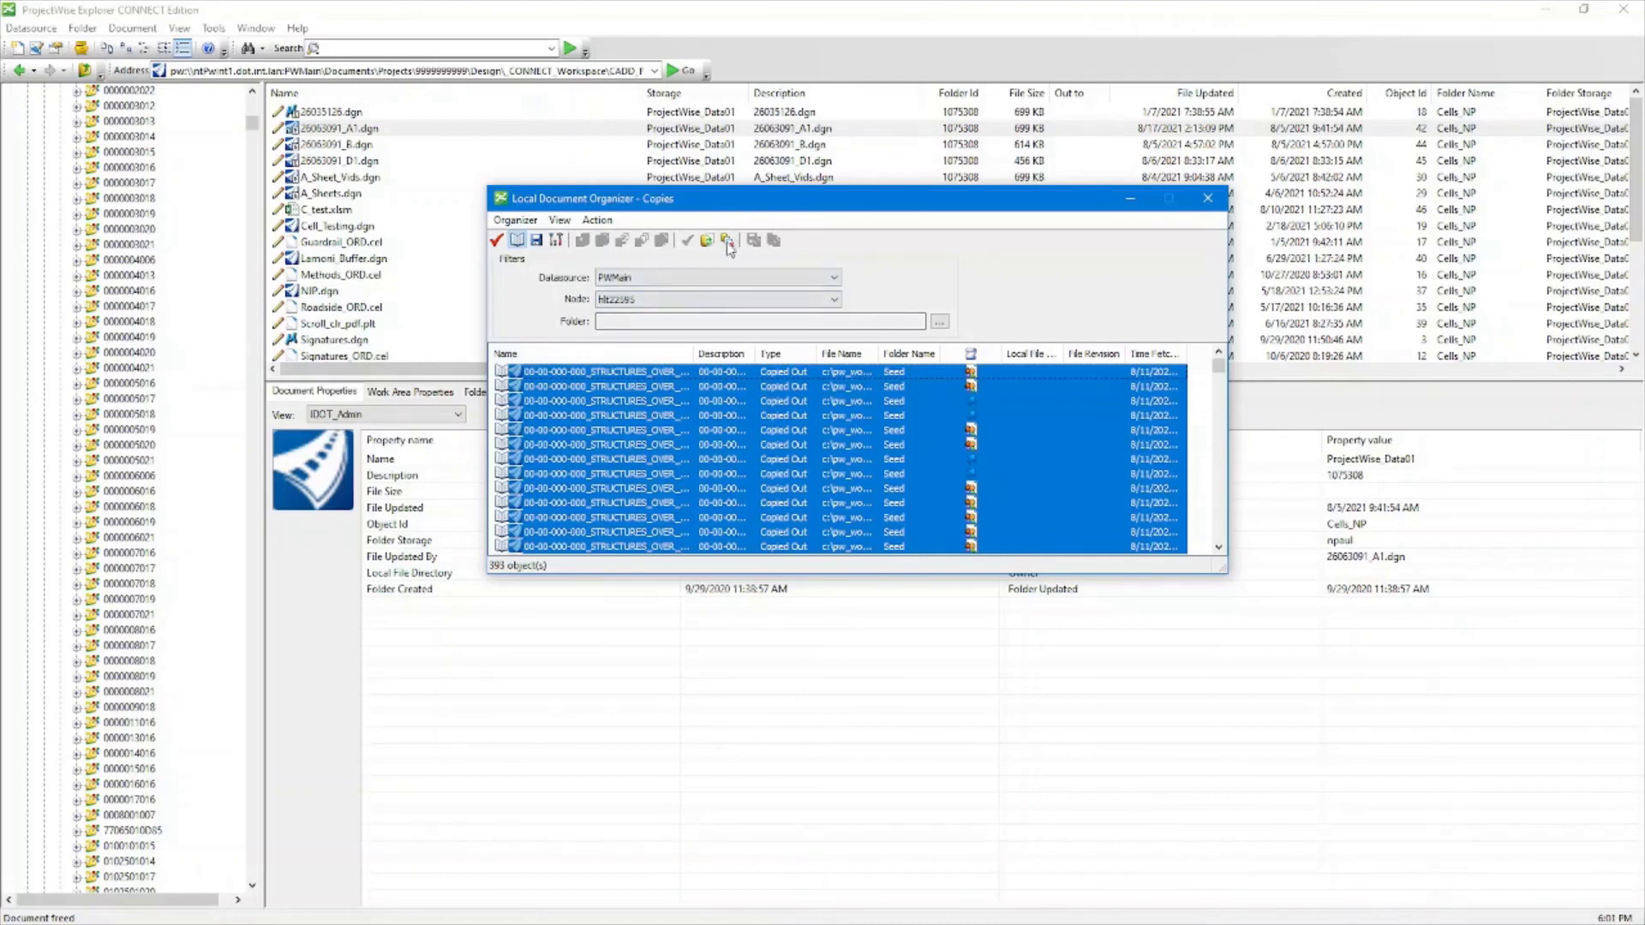
right_click(634, 439)
click(686, 486)
- Select all 1275 WorkSpace copies without purging them, then show the empty Exports list
click(557, 241)
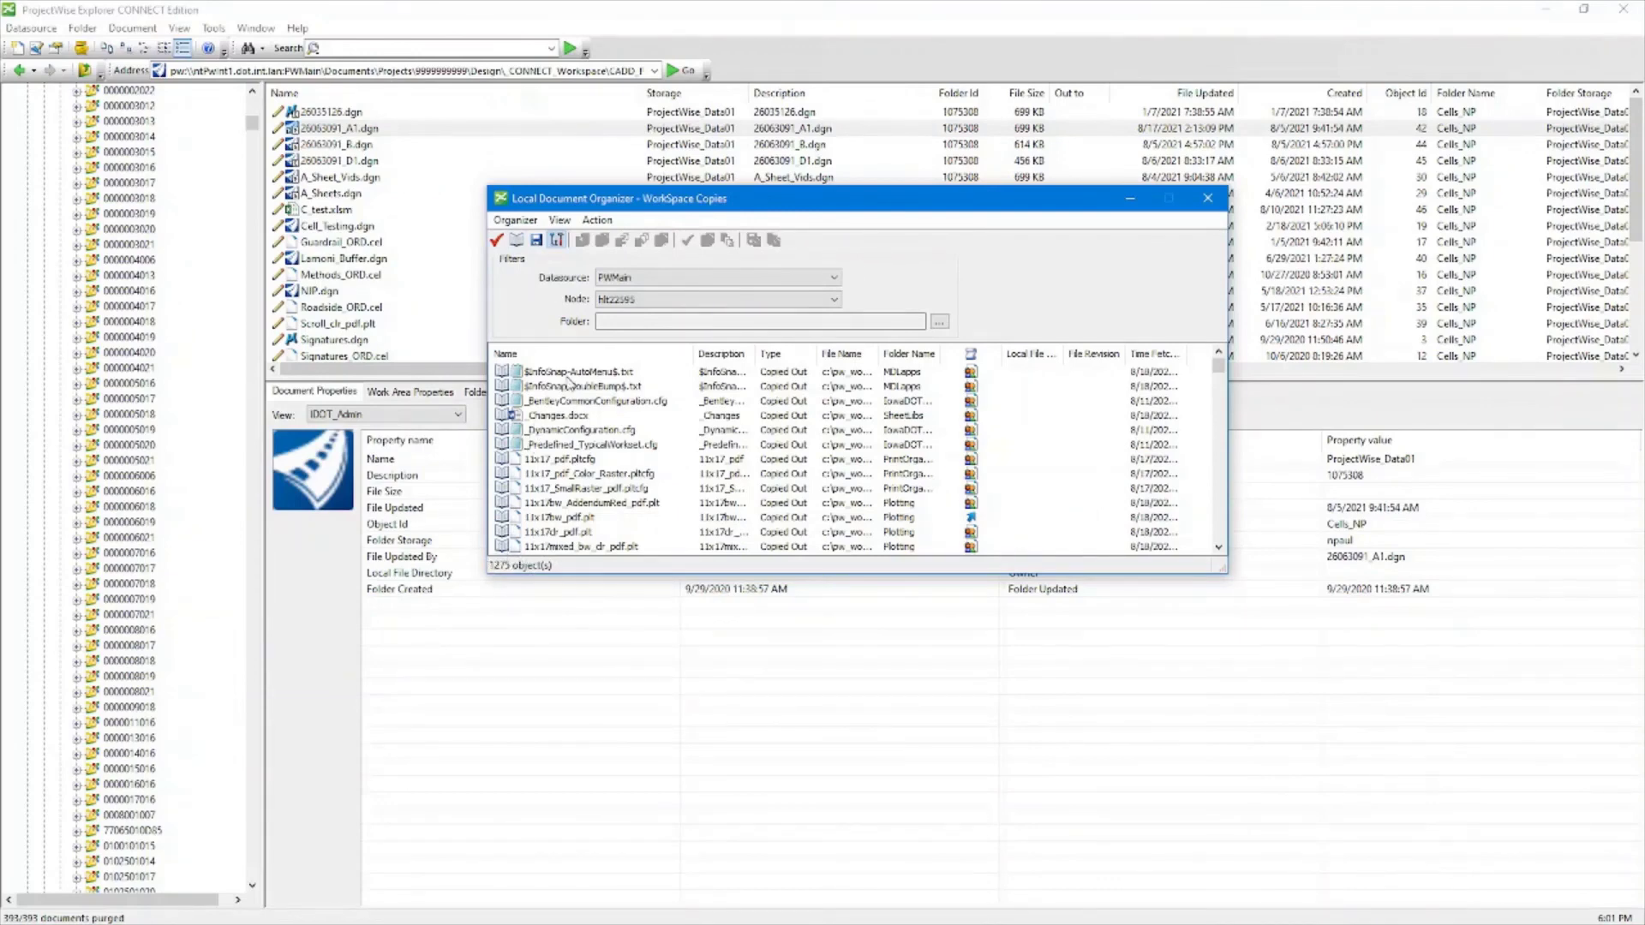
click(554, 373)
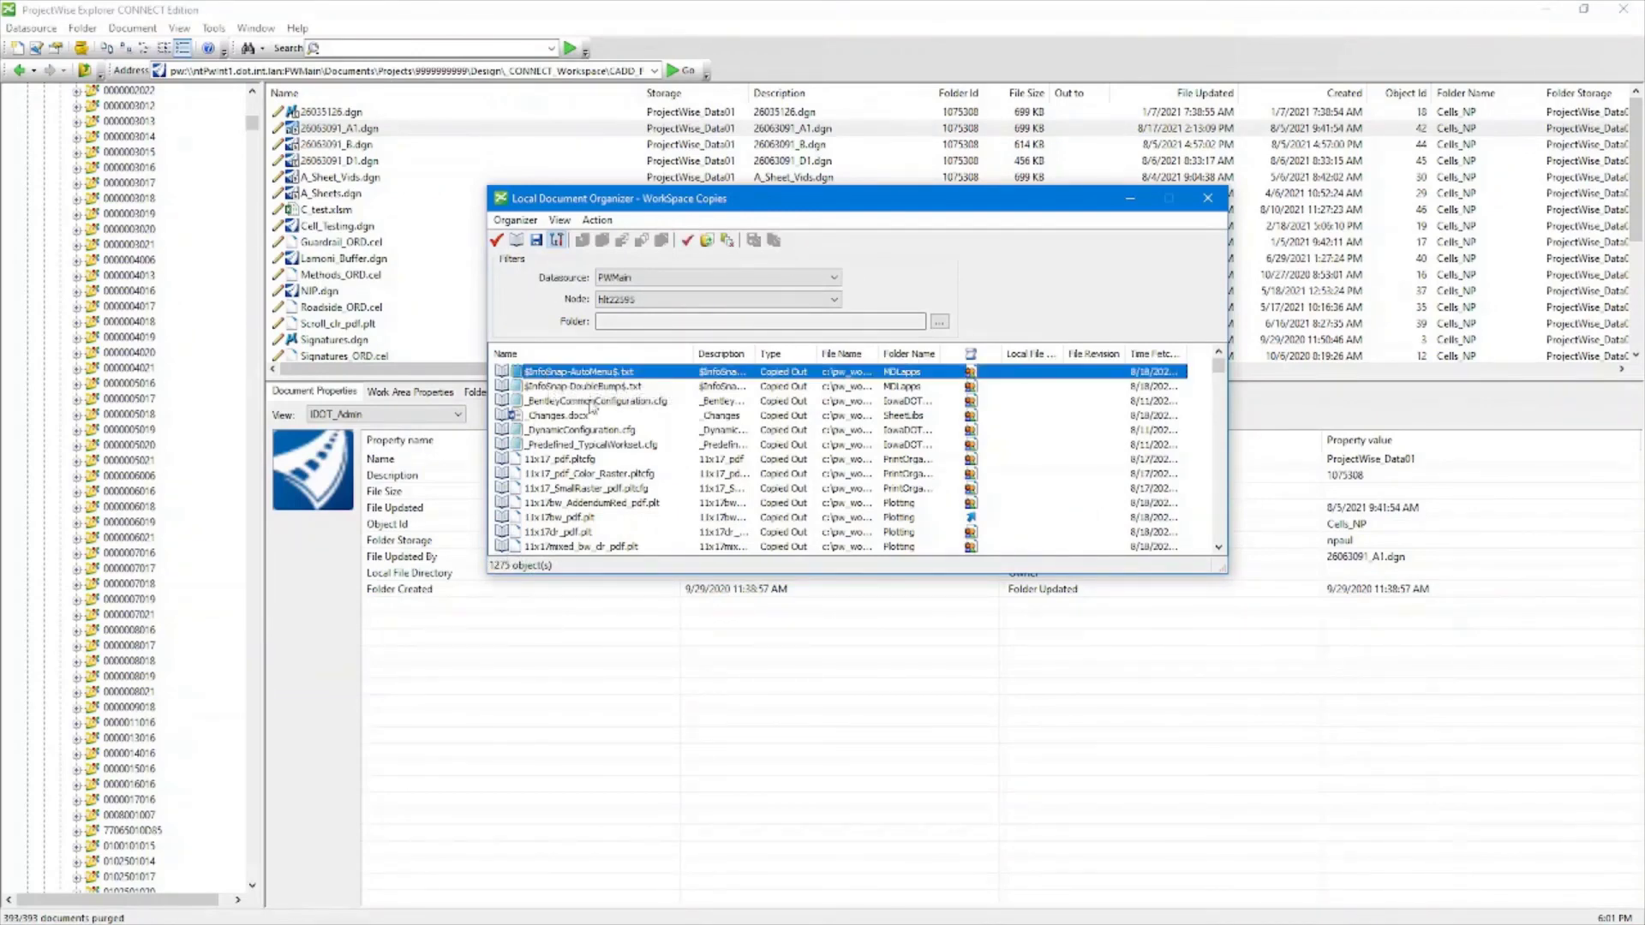
key(ctrl+a)
right_click(553, 405)
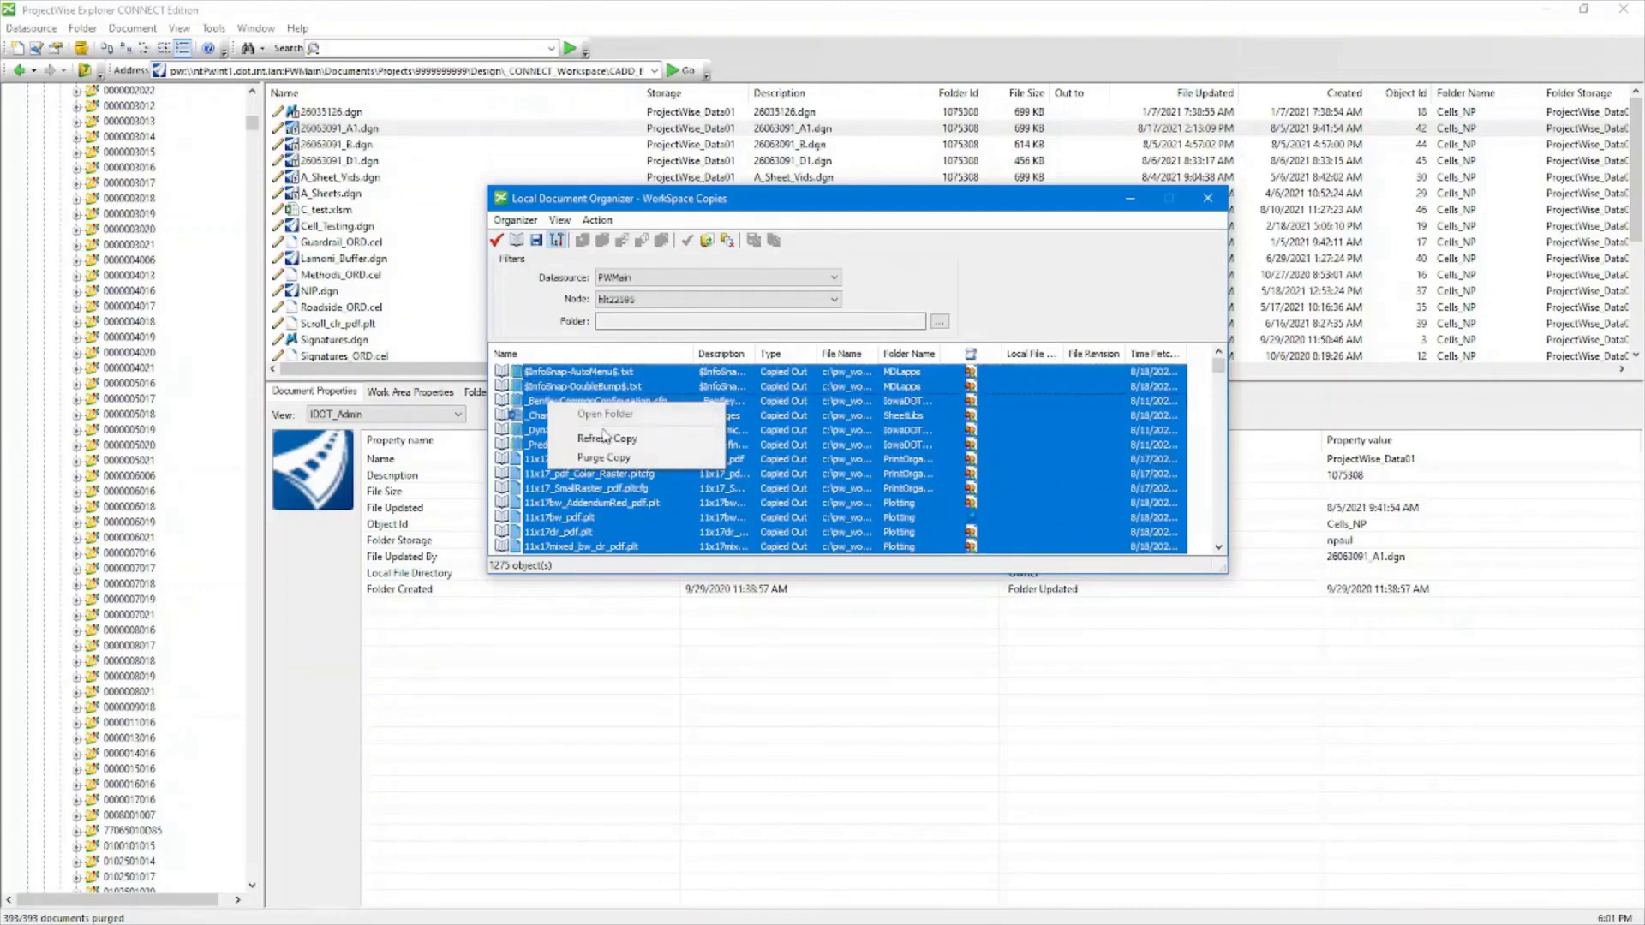
key(Escape)
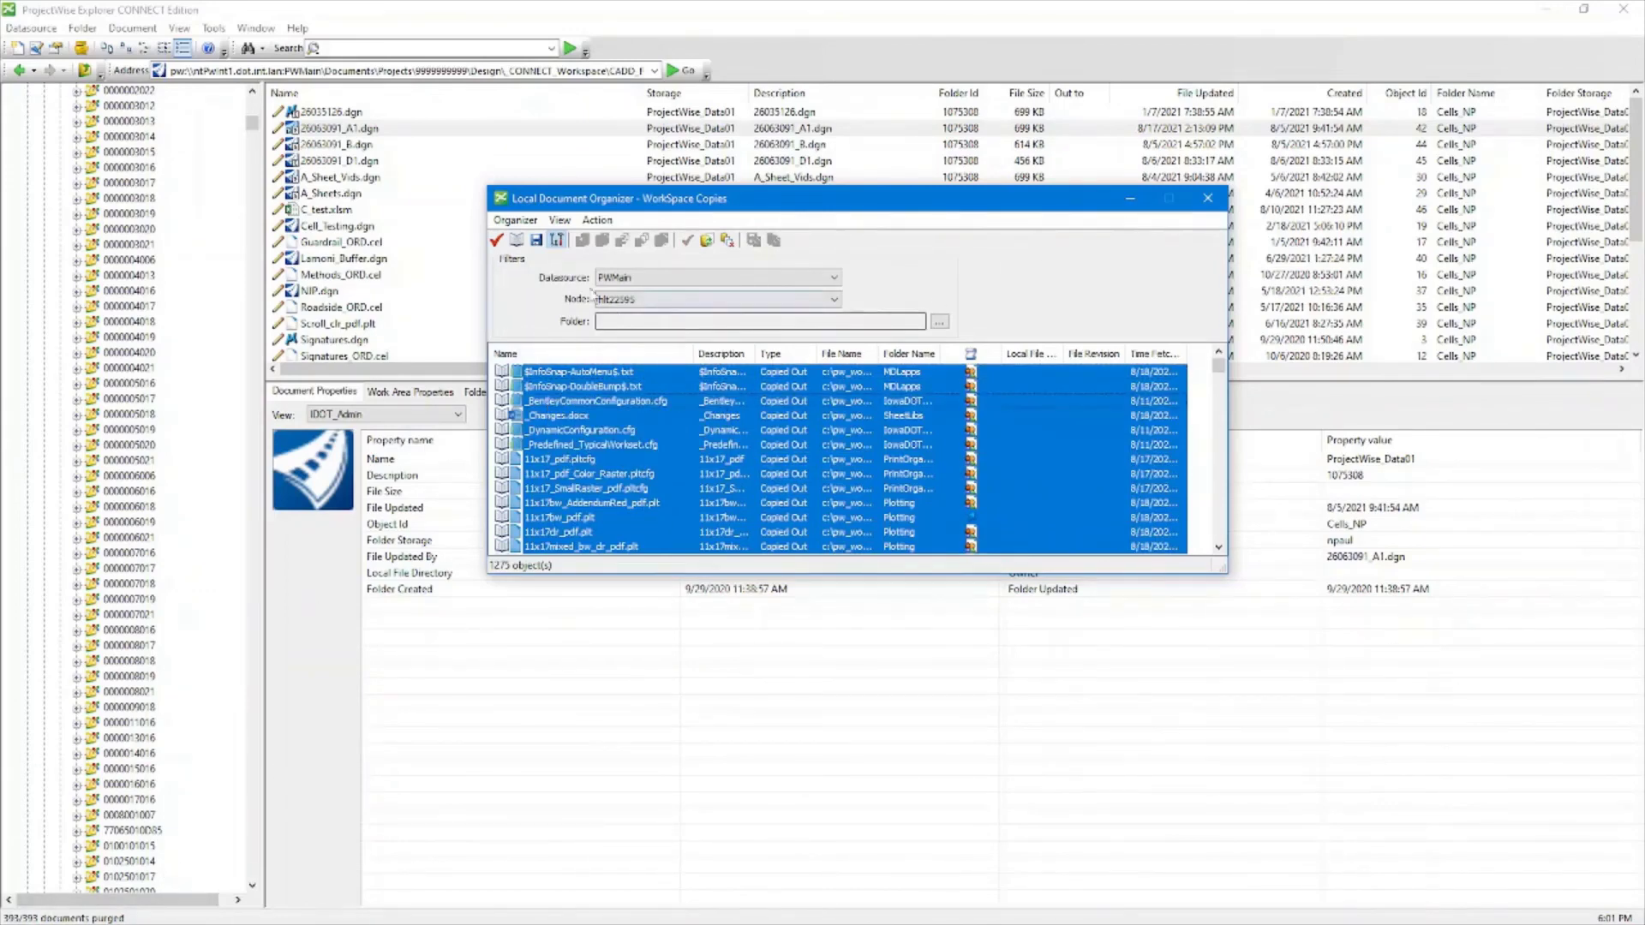
click(536, 241)
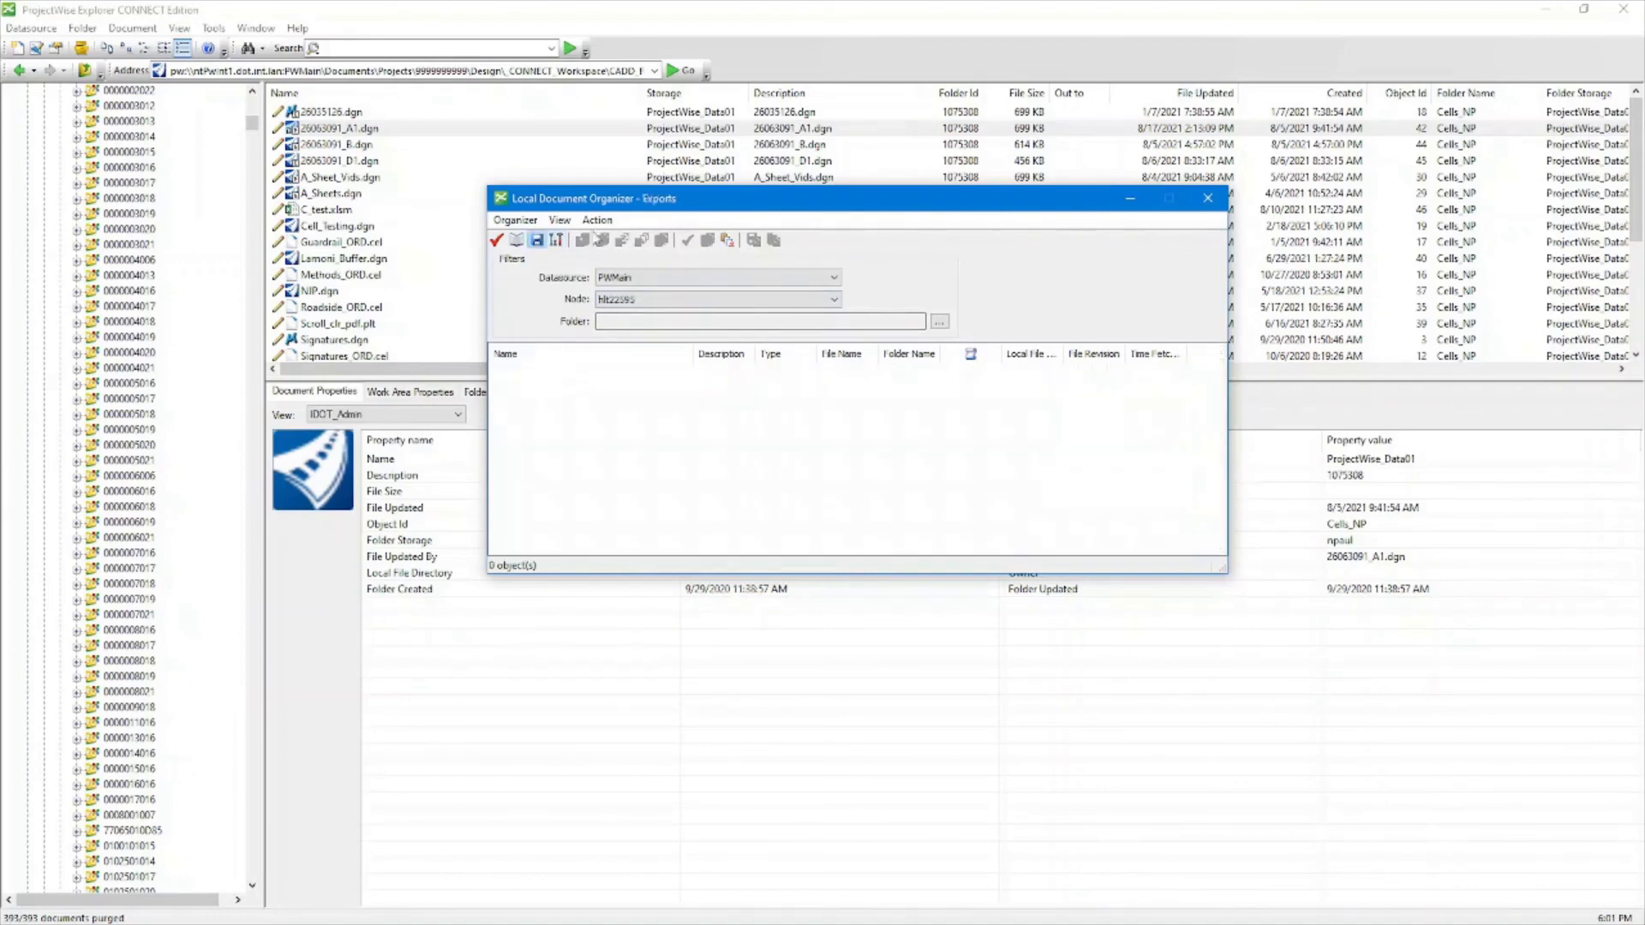